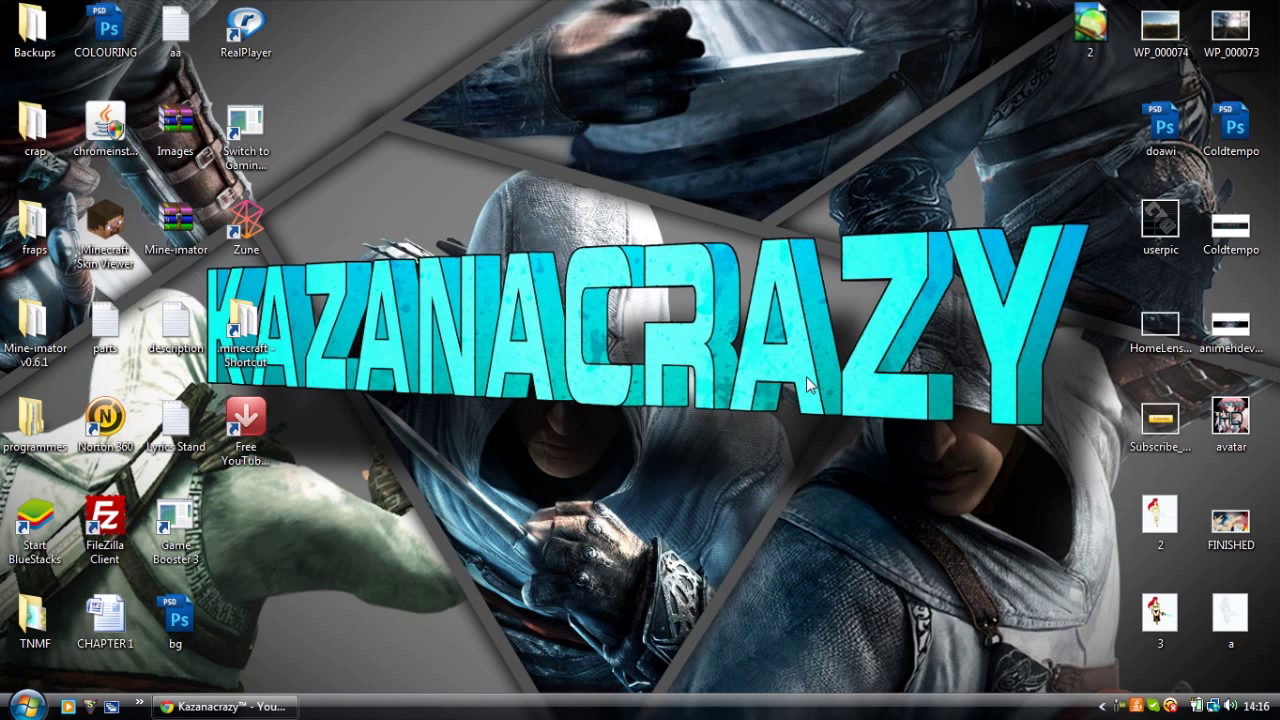
# Step: Review the current Kazanacrazy channel banner on YouTube, then minimize Chrome
pyautogui.click(220, 706)
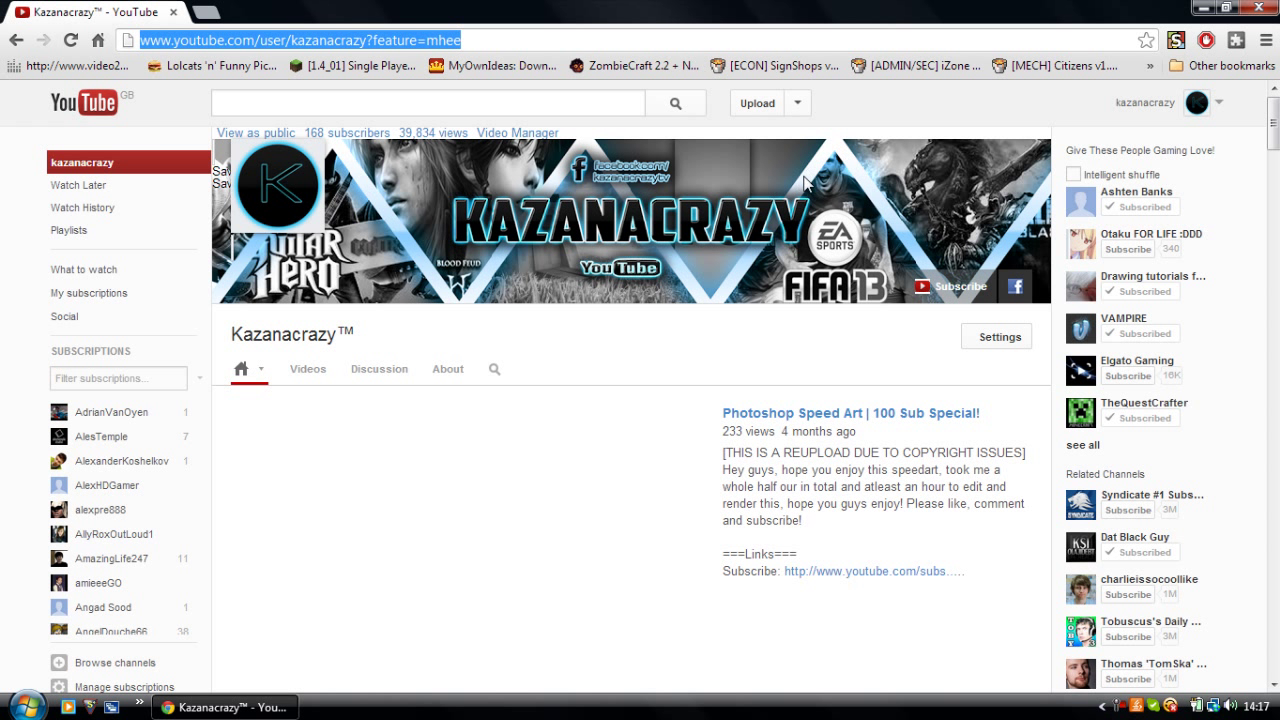
pyautogui.click(1200, 8)
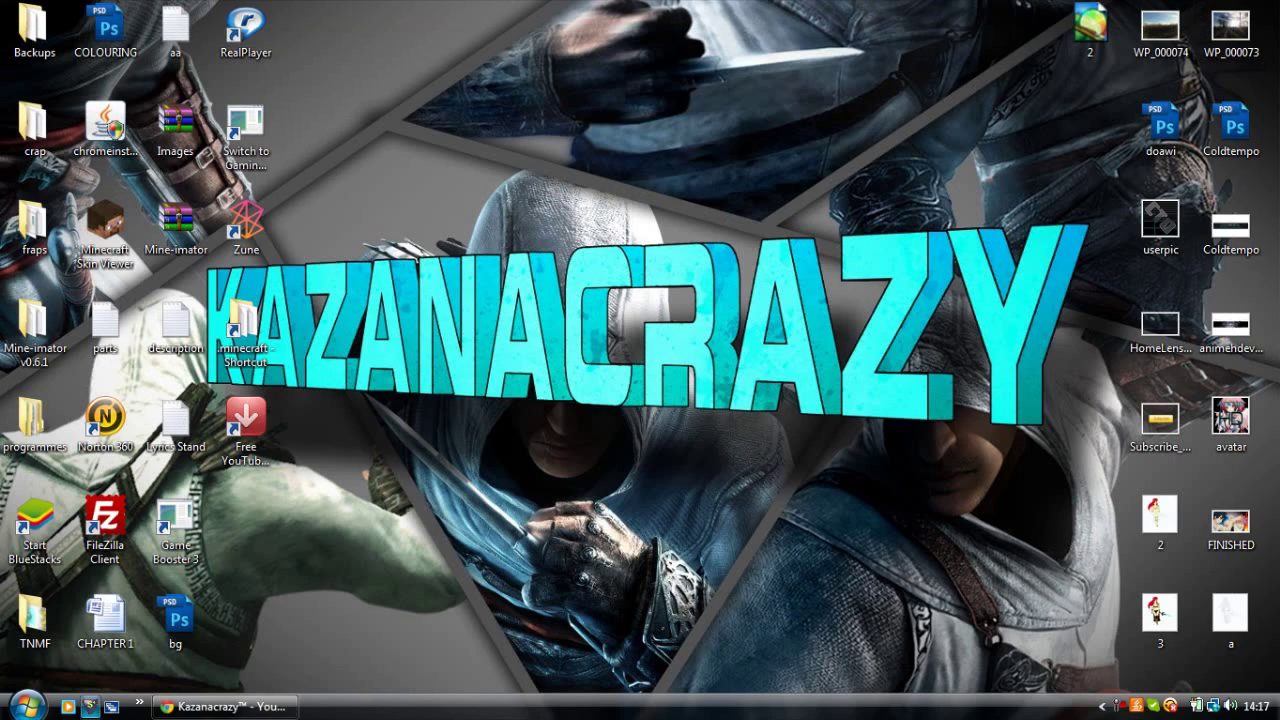
# Step: Open 'YouTube Banner Template by iUpham' from Pictures > Youtube, then minimize Explorer
pyautogui.click(27, 705)
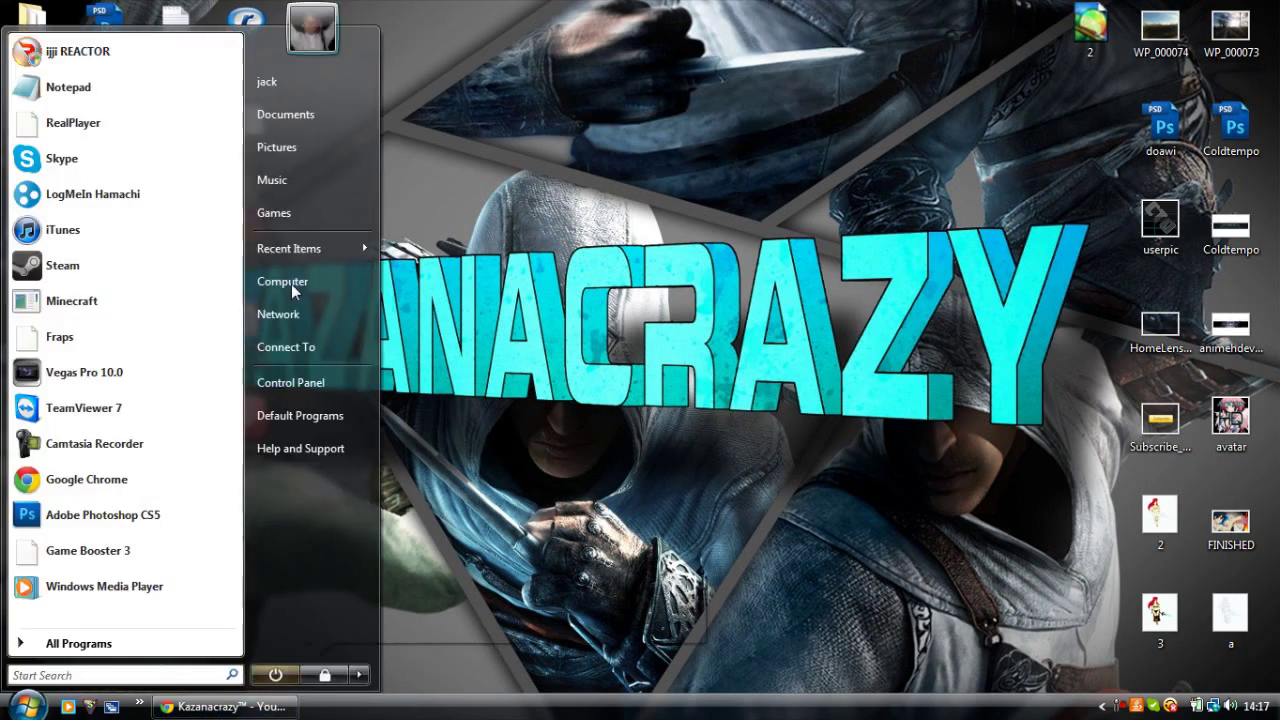
pyautogui.click(300, 150)
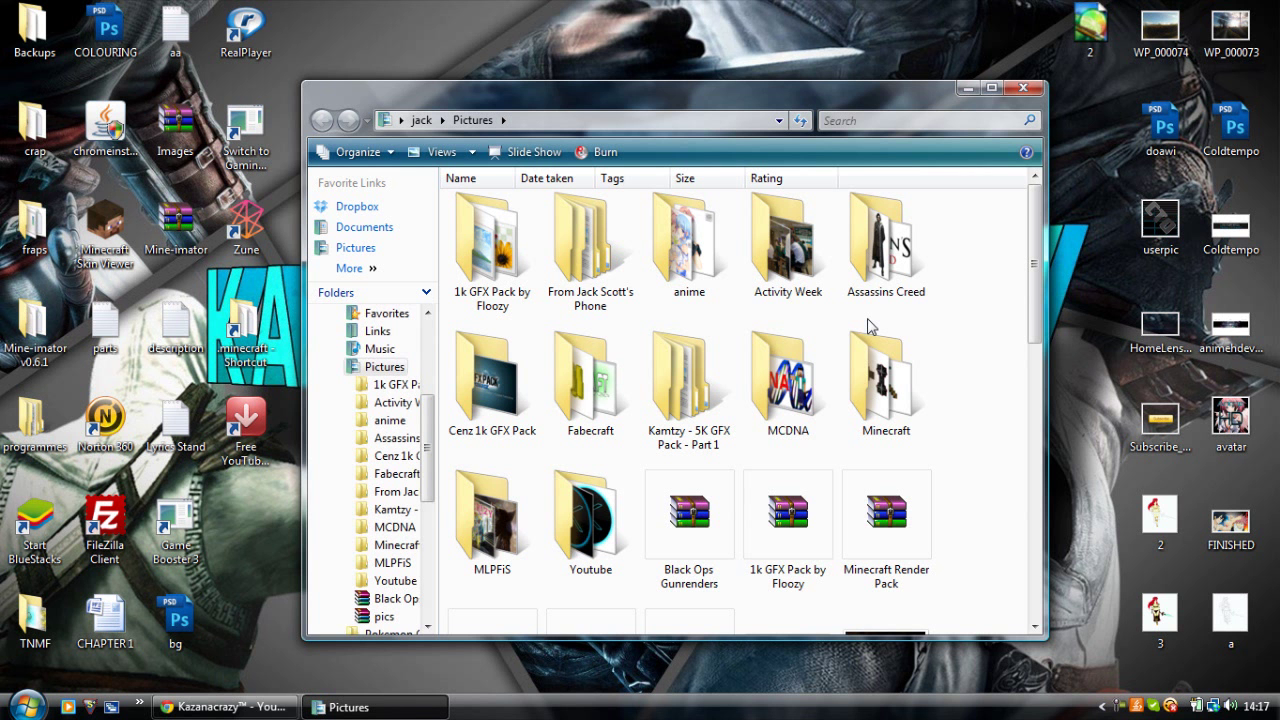
pyautogui.doubleClick(597, 527)
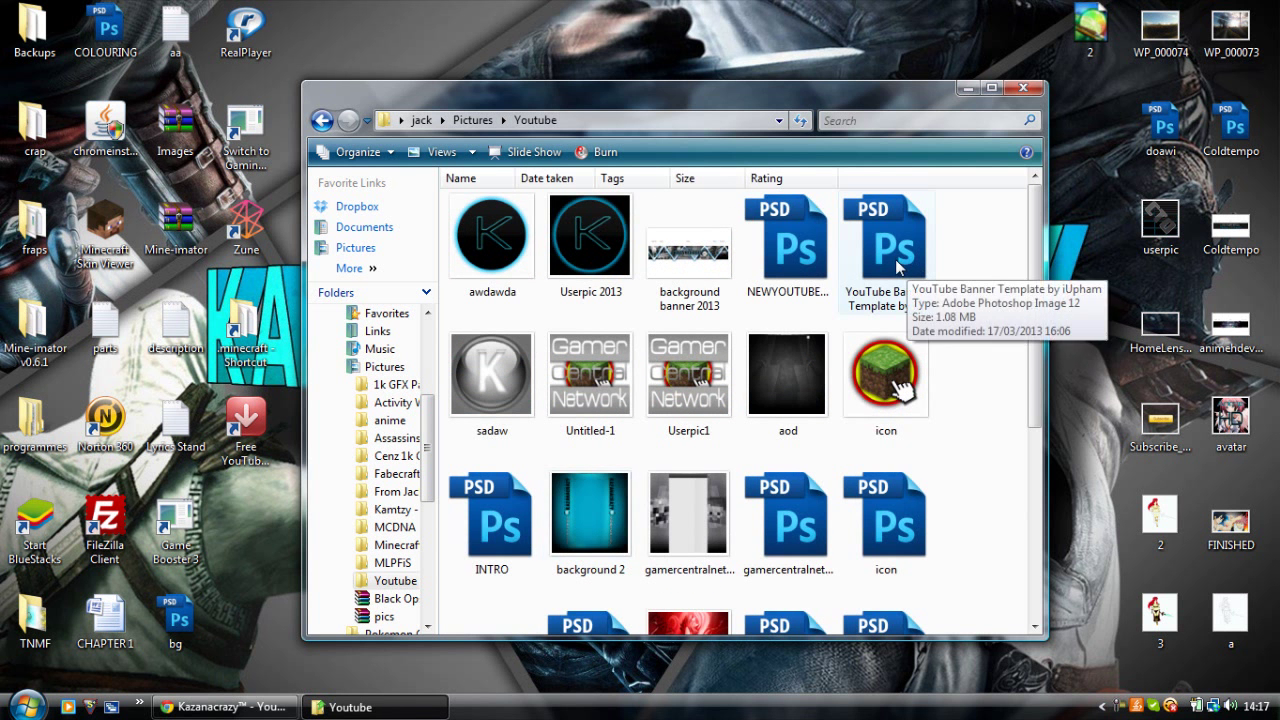
pyautogui.click(895, 259)
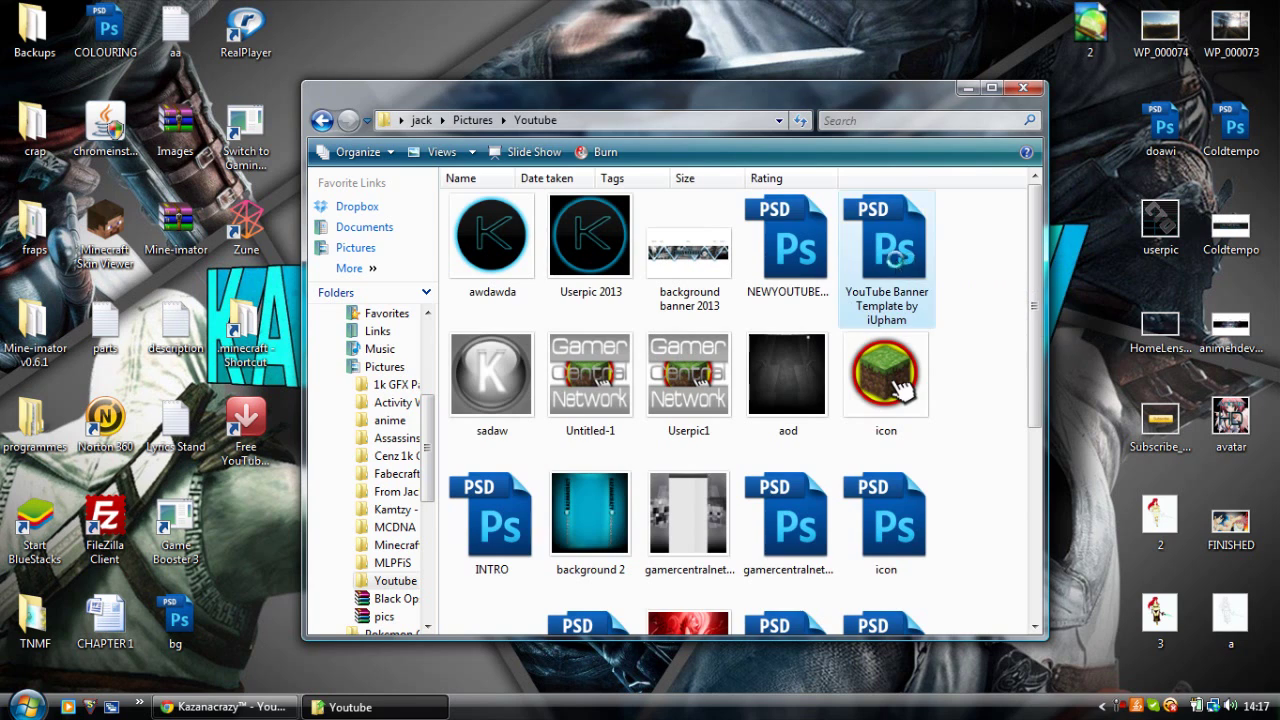
pyautogui.click(968, 89)
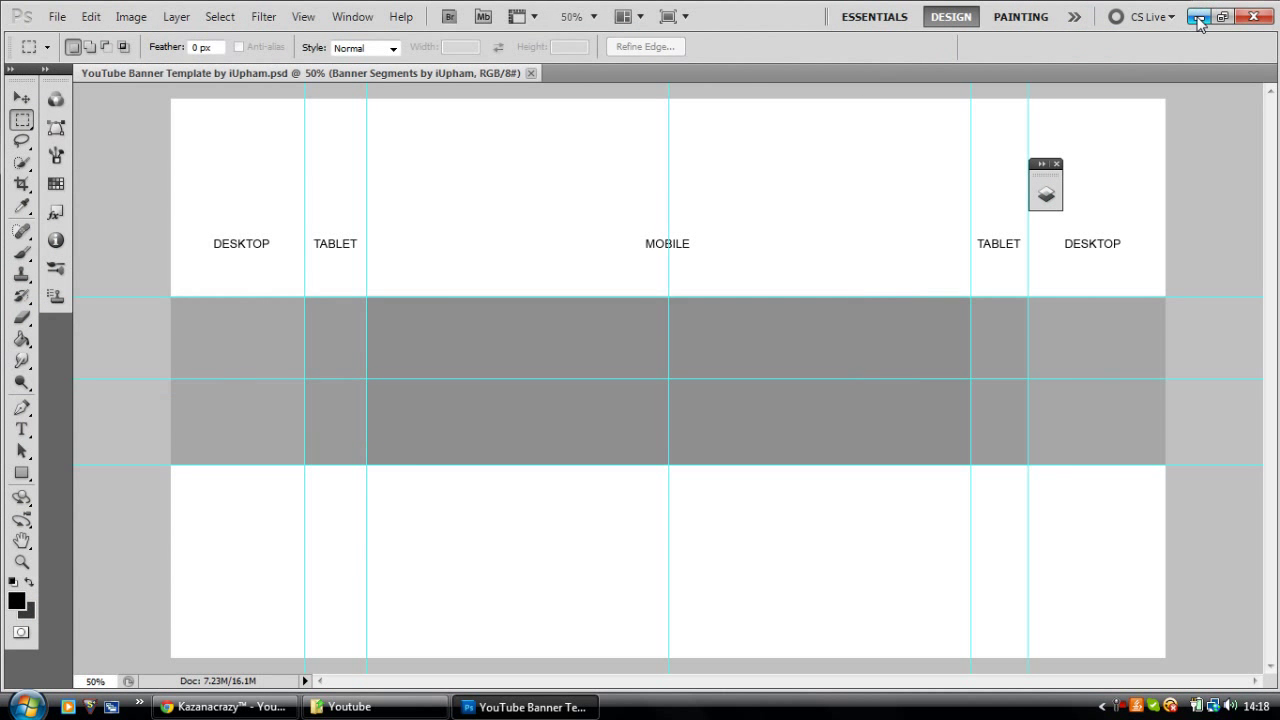
# Step: Minimize Photoshop once the template loads, and open the animehdevolution example image on the desktop
pyautogui.click(1200, 18)
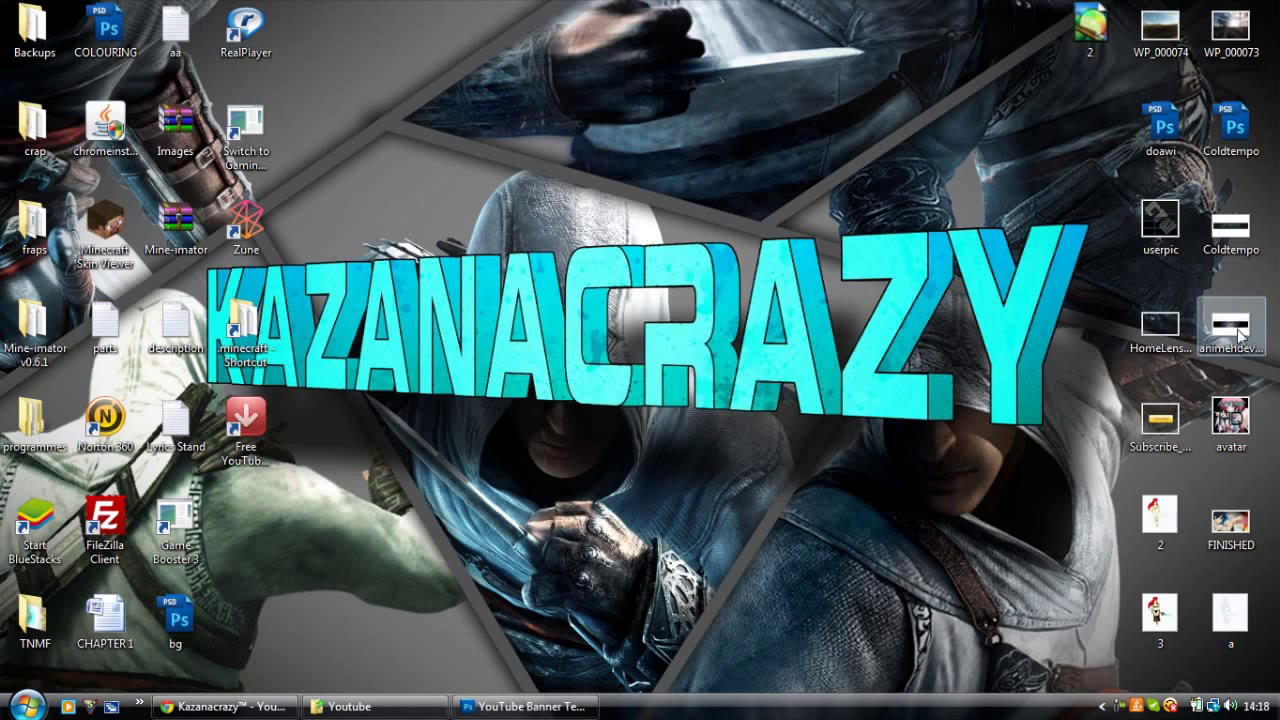
pyautogui.click(1233, 332)
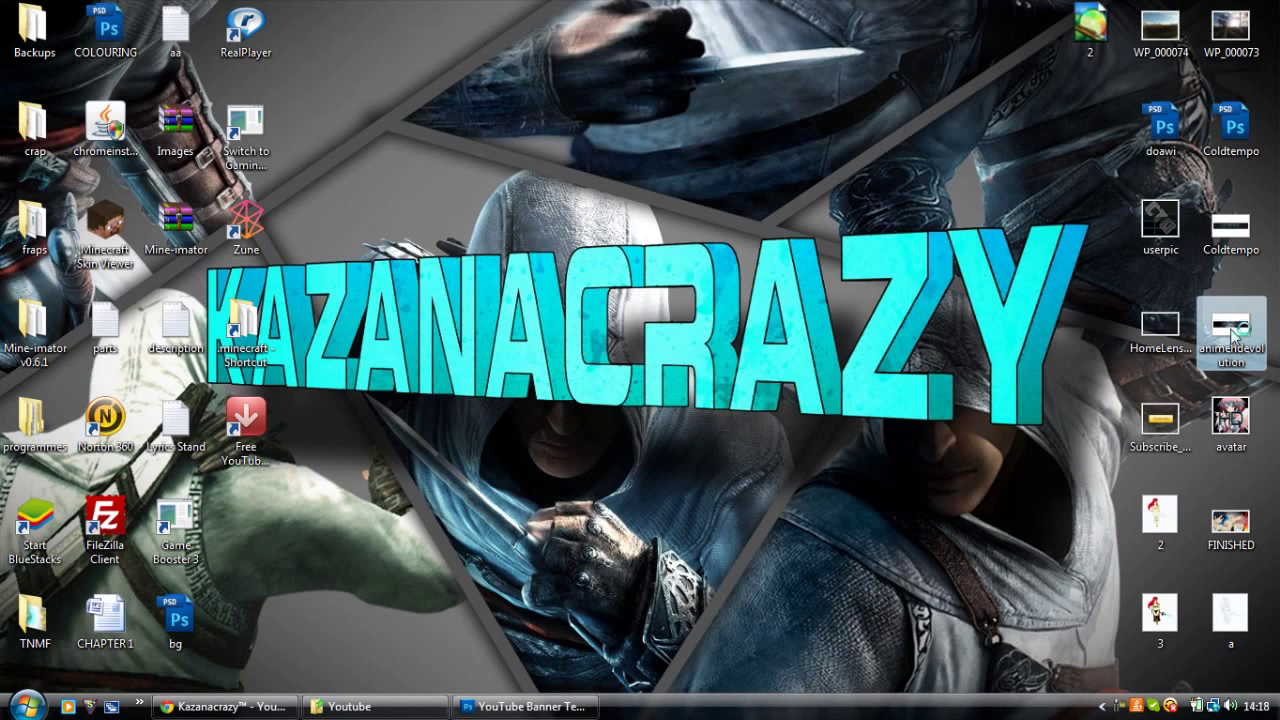
# Step: View the animehdevolution banner in Photo Gallery, dismiss Photoshop's GPU warning, and return to the template
pyautogui.click(908, 396)
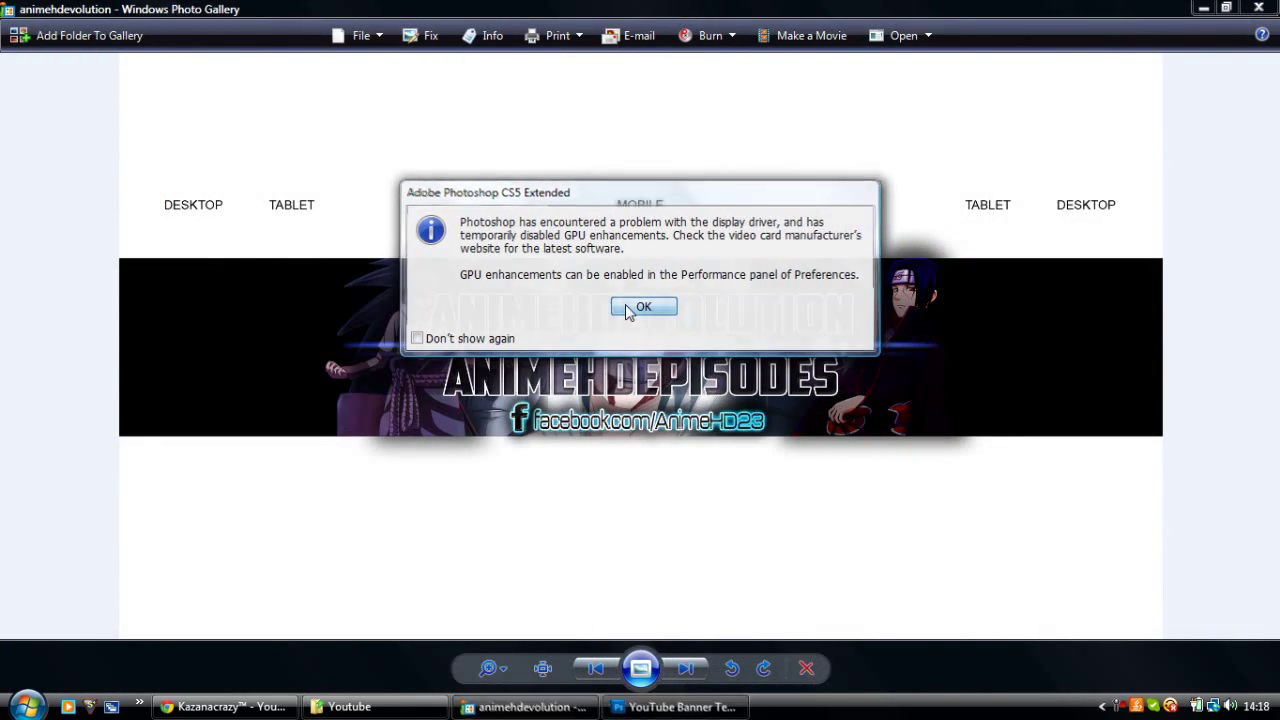
pyautogui.click(630, 306)
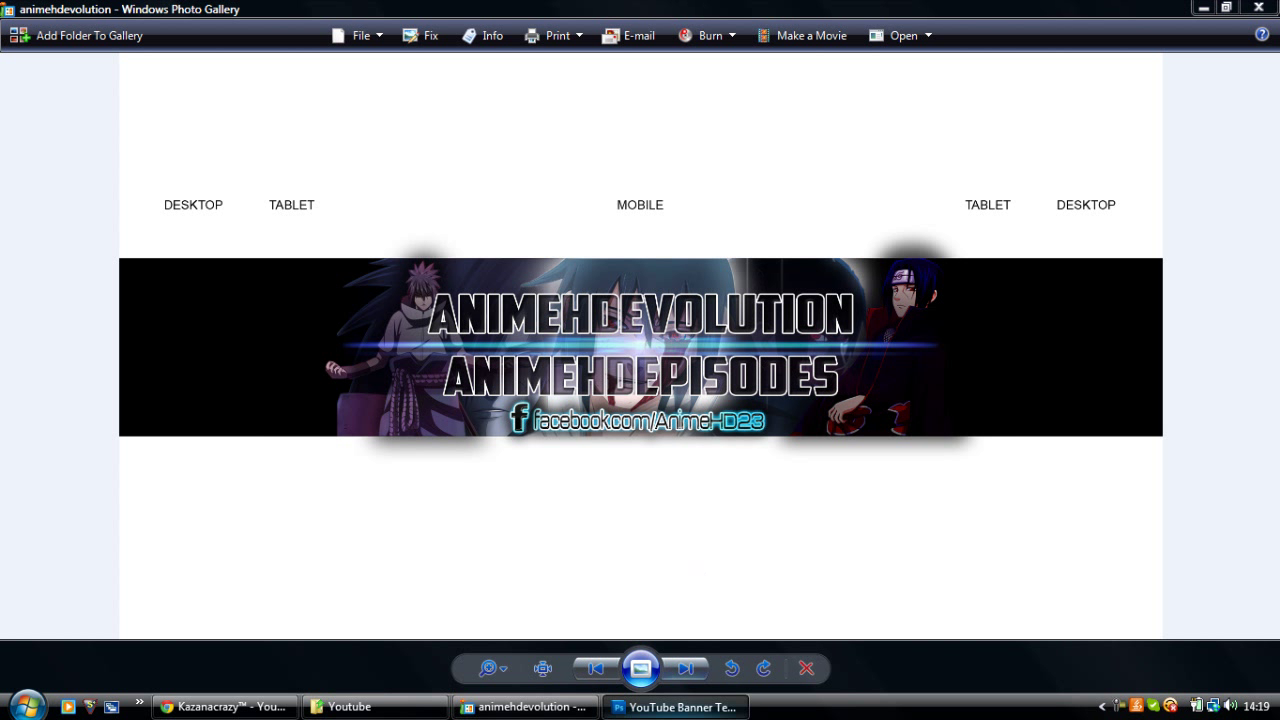
pyautogui.moveTo(525, 708)
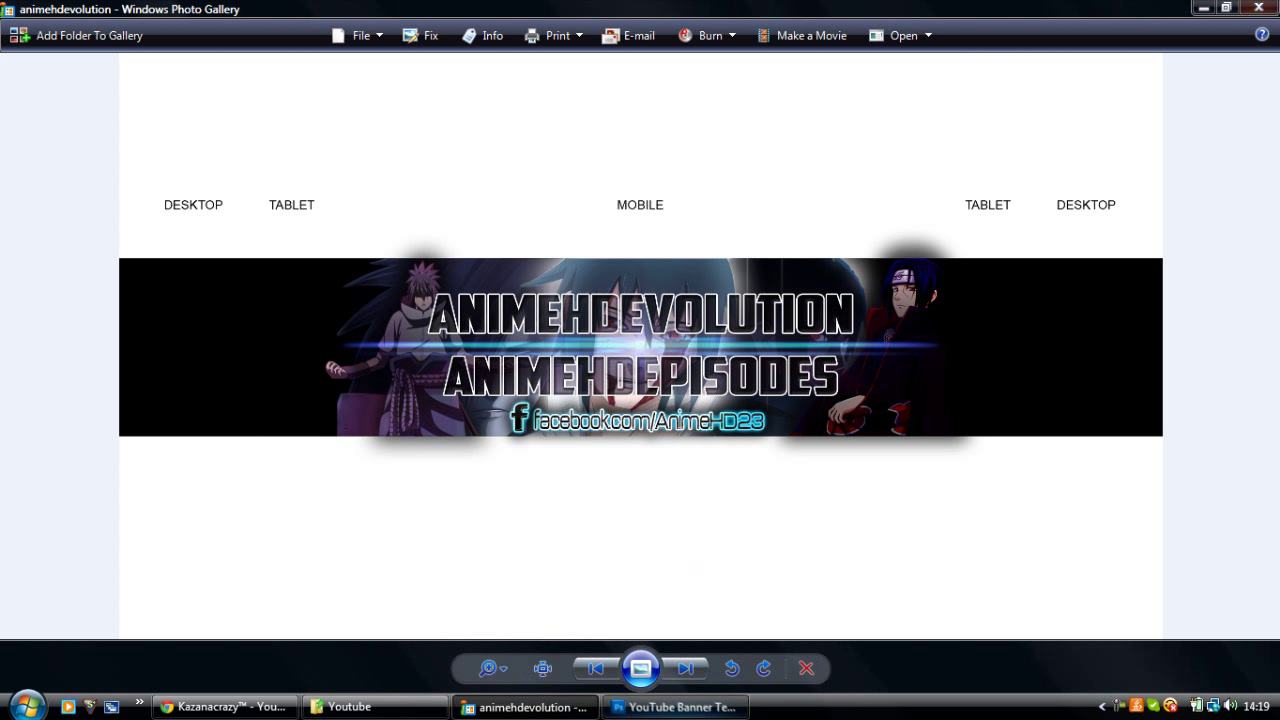
pyautogui.click(612, 707)
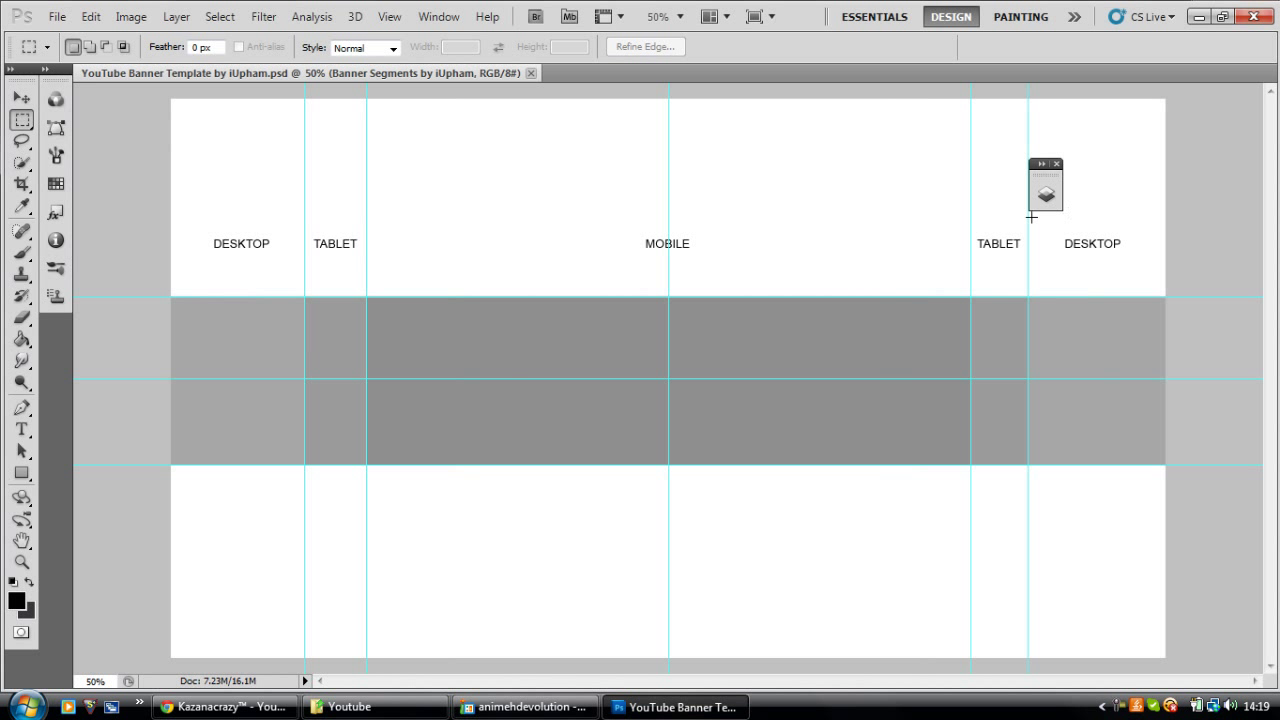
# Step: Show the template's layers, then browse the Kamtzy 5K GFX Pack folder from Pictures
pyautogui.click(1046, 196)
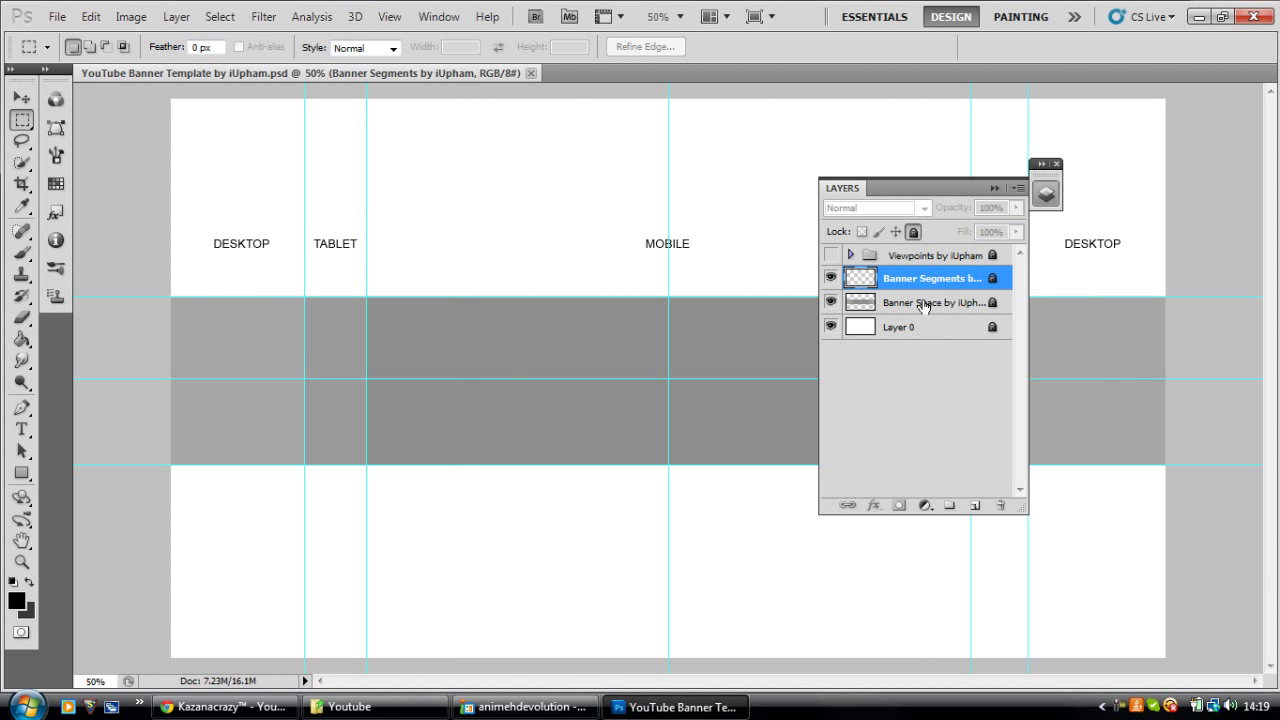
pyautogui.moveTo(354, 704)
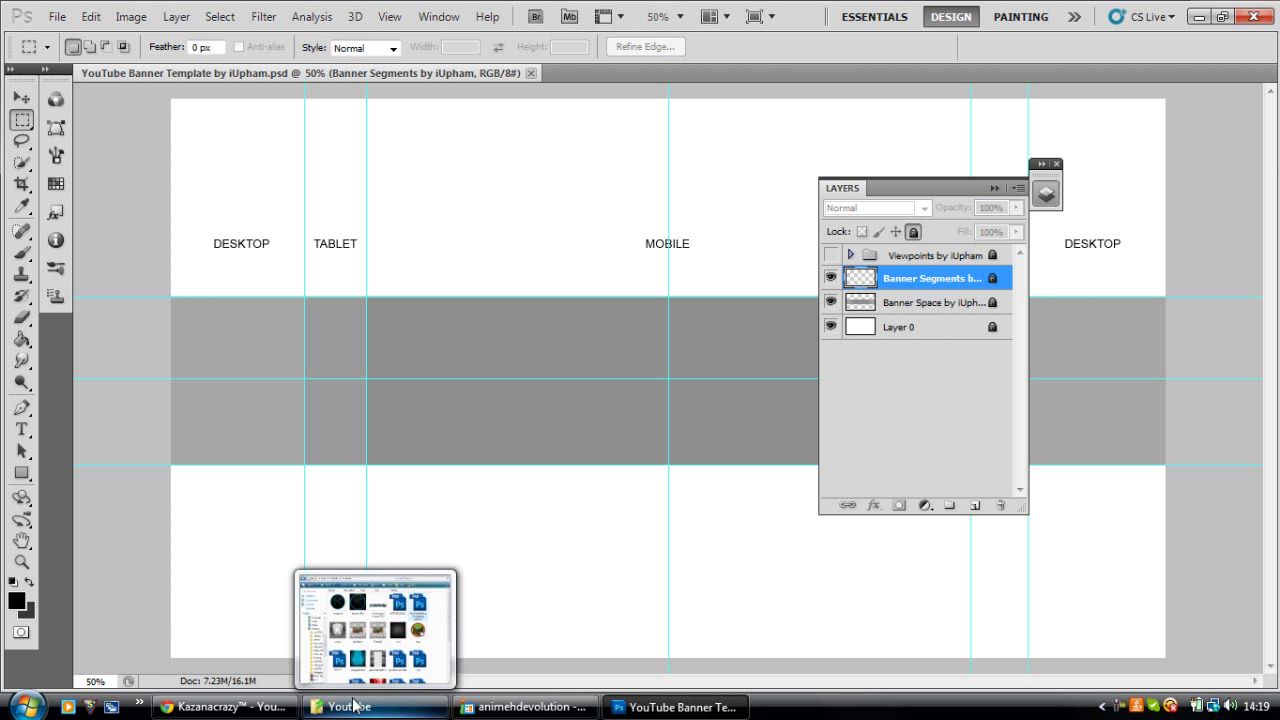
pyautogui.click(354, 704)
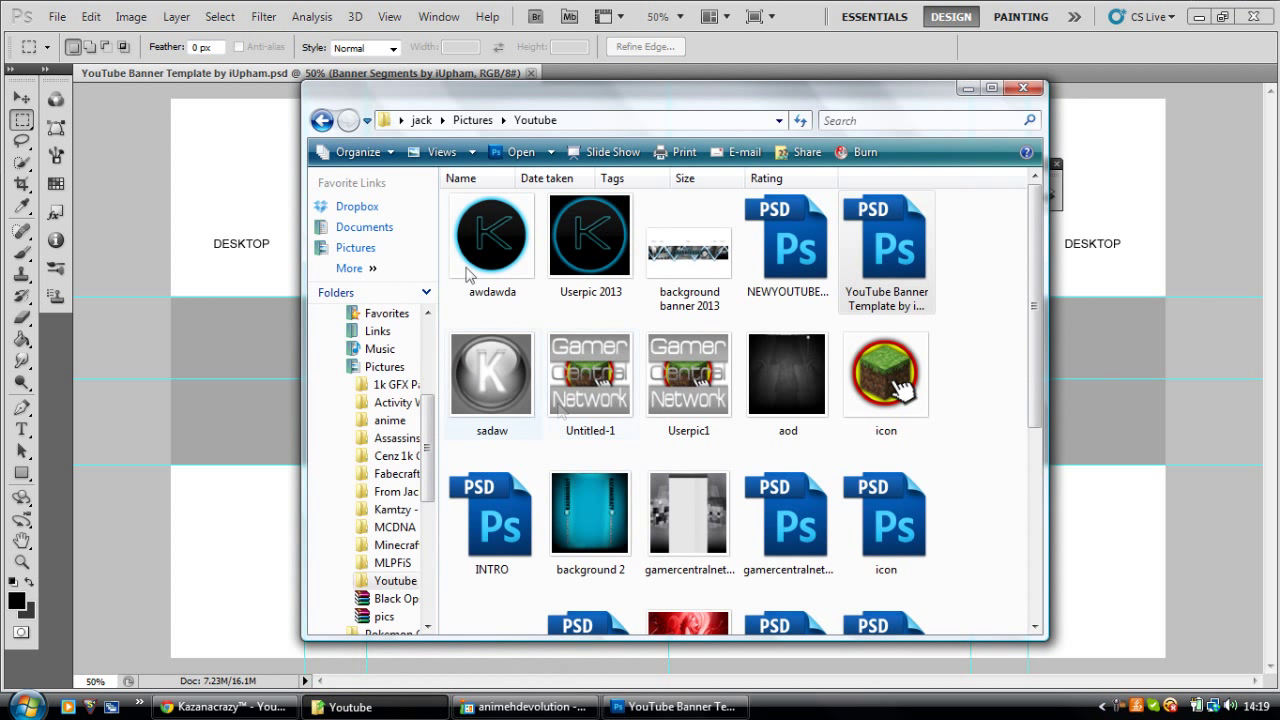
pyautogui.click(321, 120)
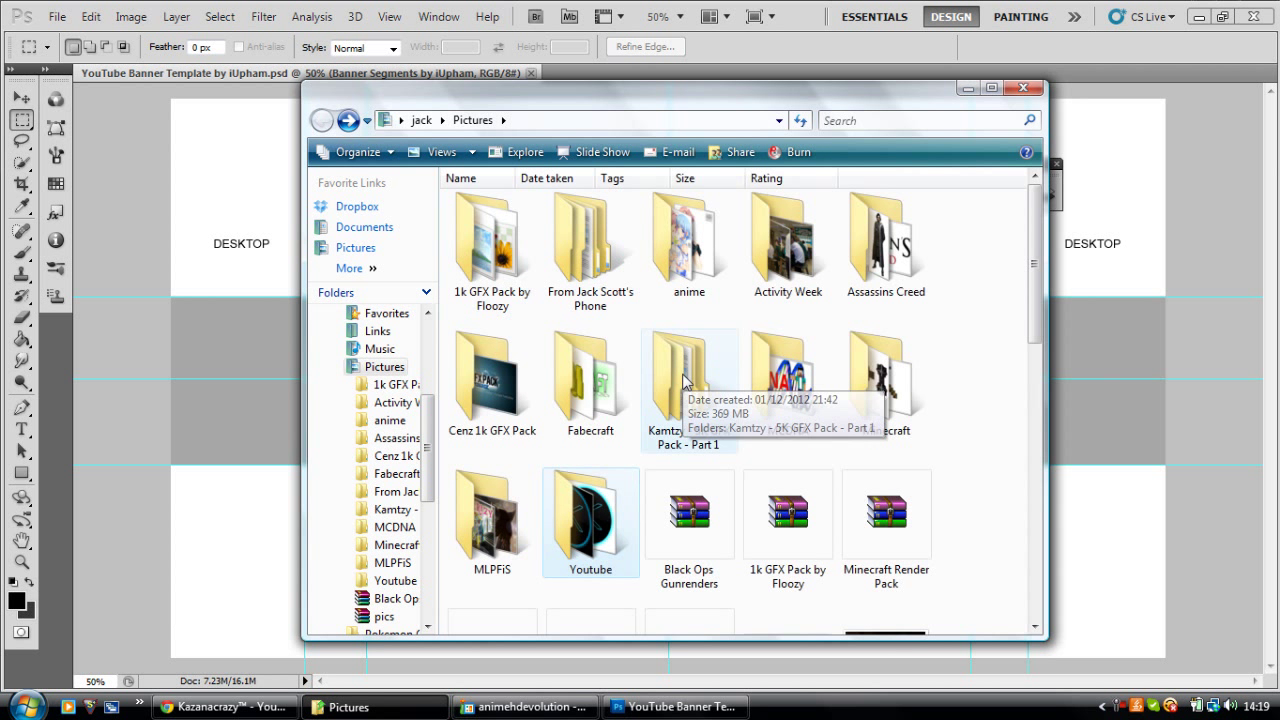
pyautogui.doubleClick(684, 380)
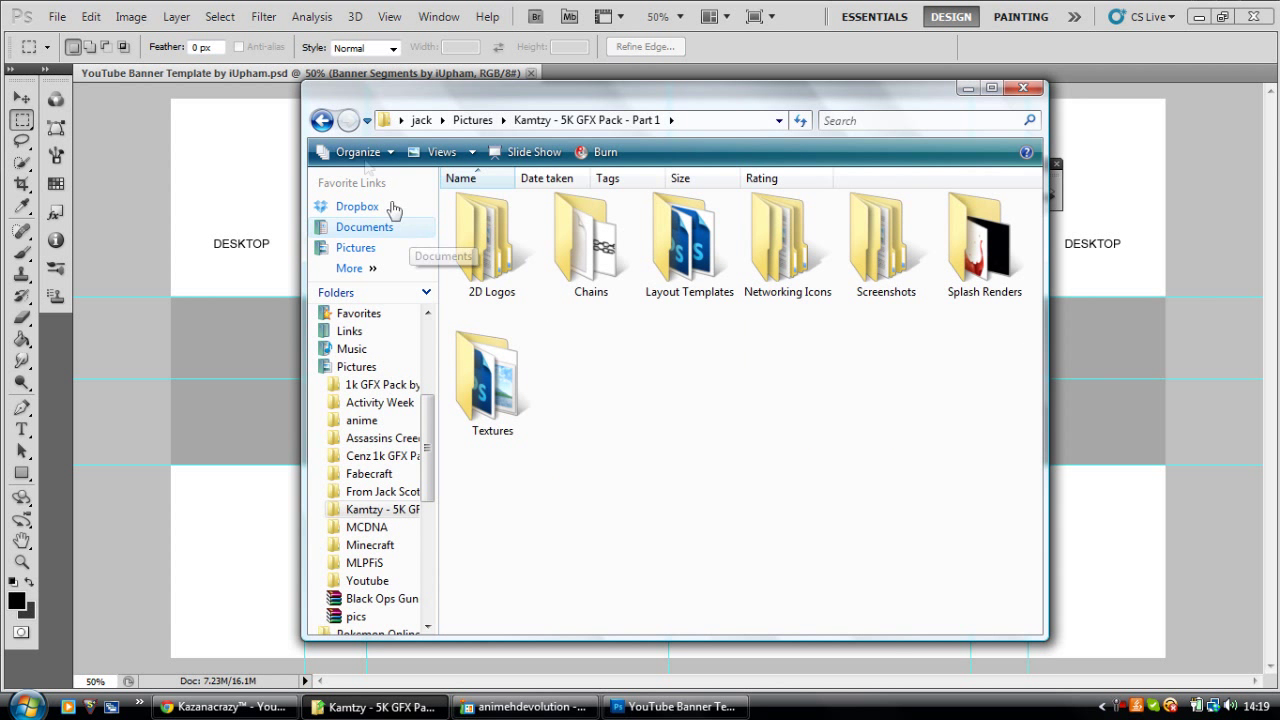
pyautogui.click(321, 120)
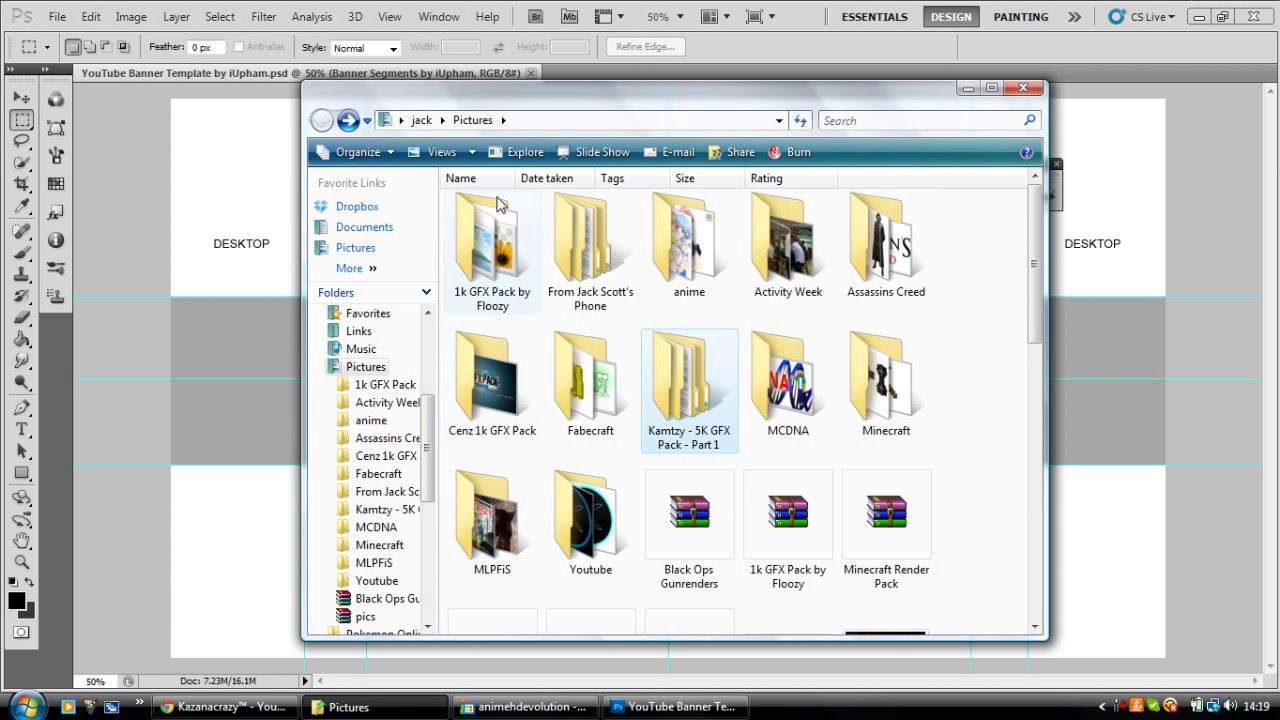
# Step: Check the Cenz 1k pack, then drag image 1 from 1k GFX Pack by Floozy > Space onto the canvas
pyautogui.doubleClick(487, 400)
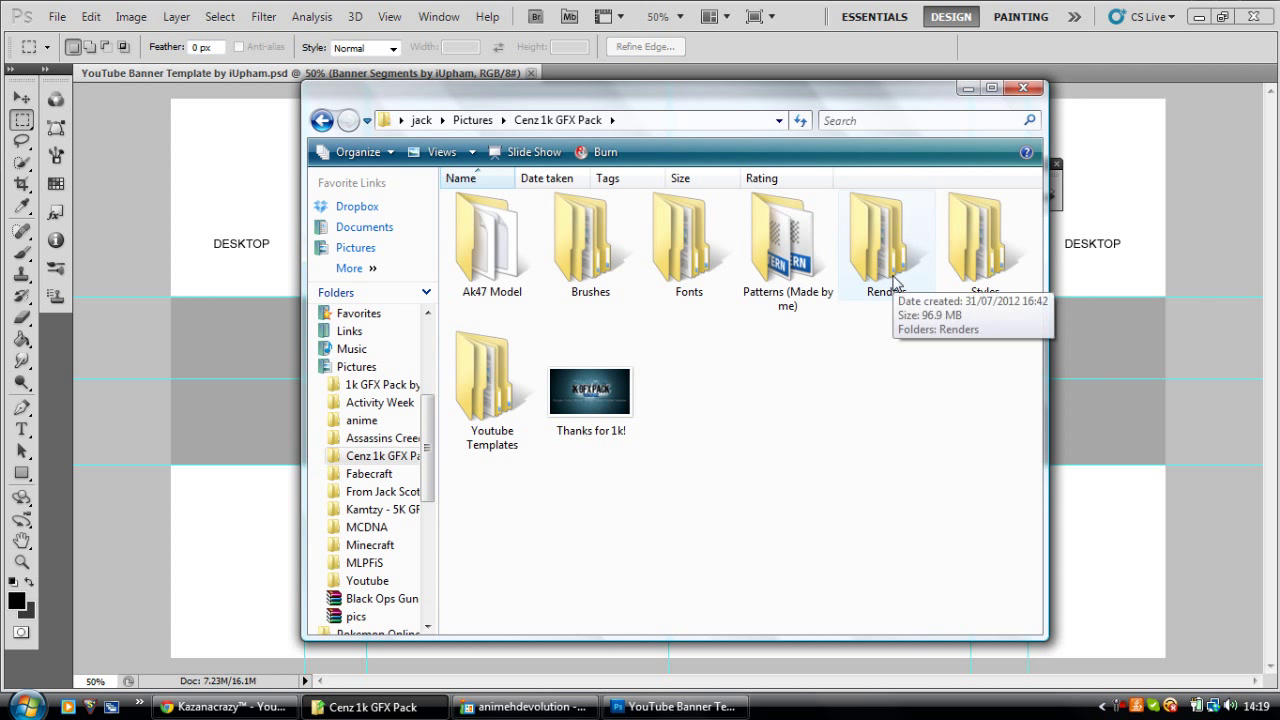
pyautogui.click(322, 121)
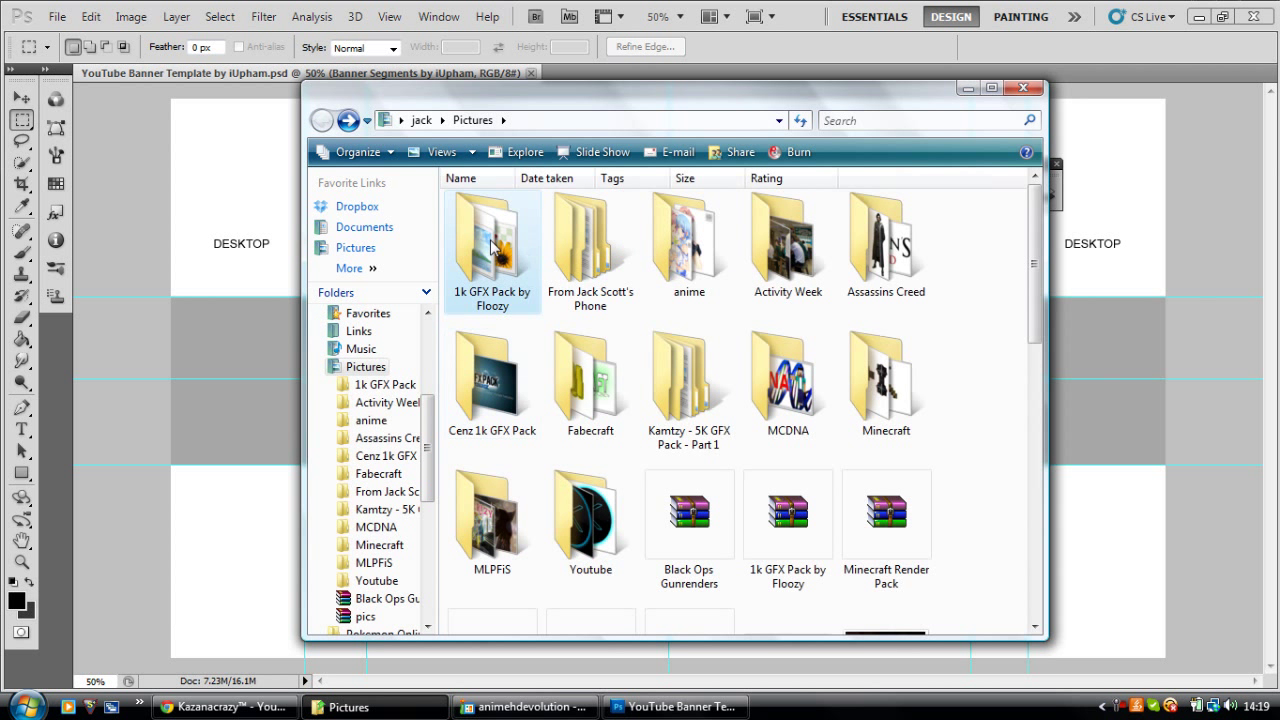
pyautogui.doubleClick(497, 241)
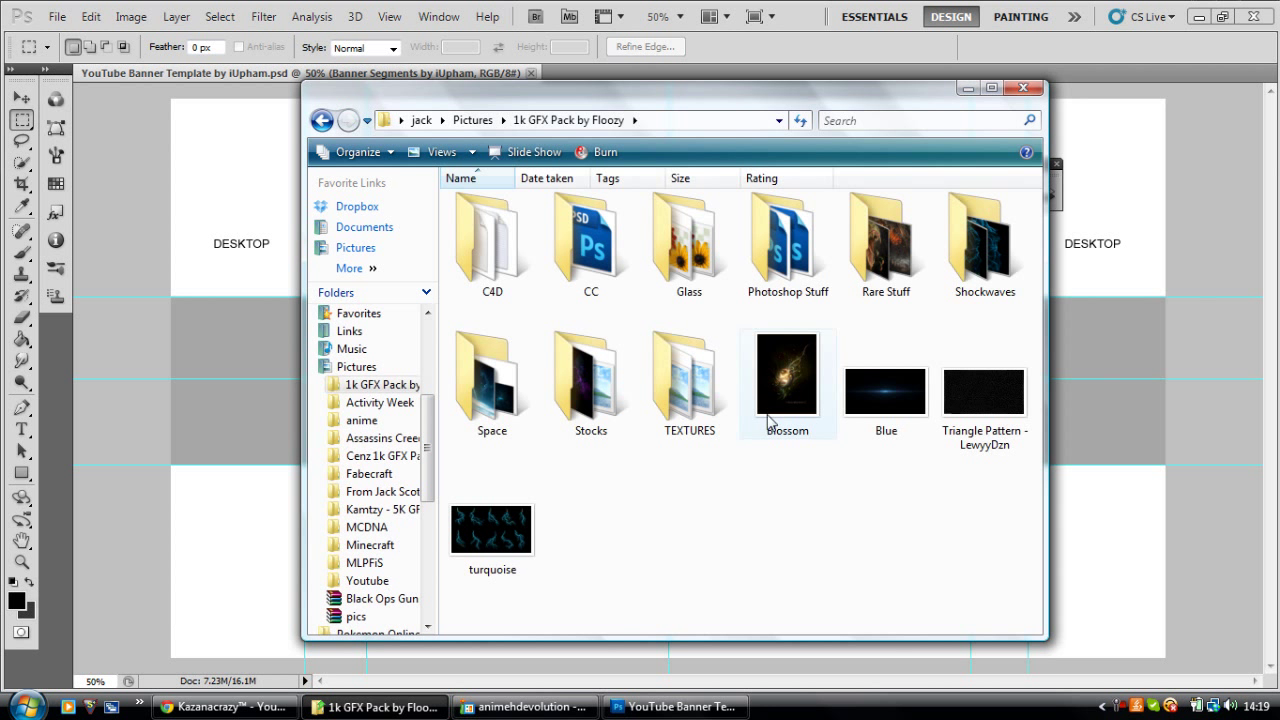
pyautogui.doubleClick(508, 393)
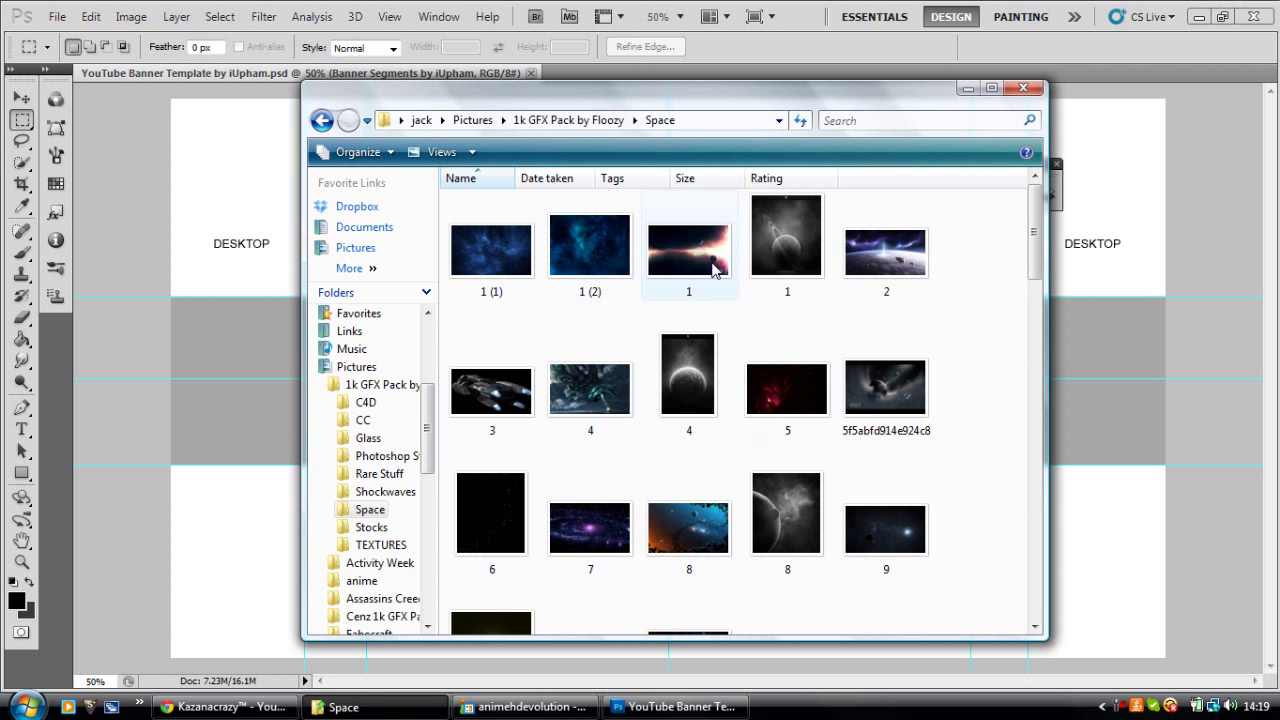
pyautogui.moveTo(765, 255); pyautogui.dragTo(1129, 464)
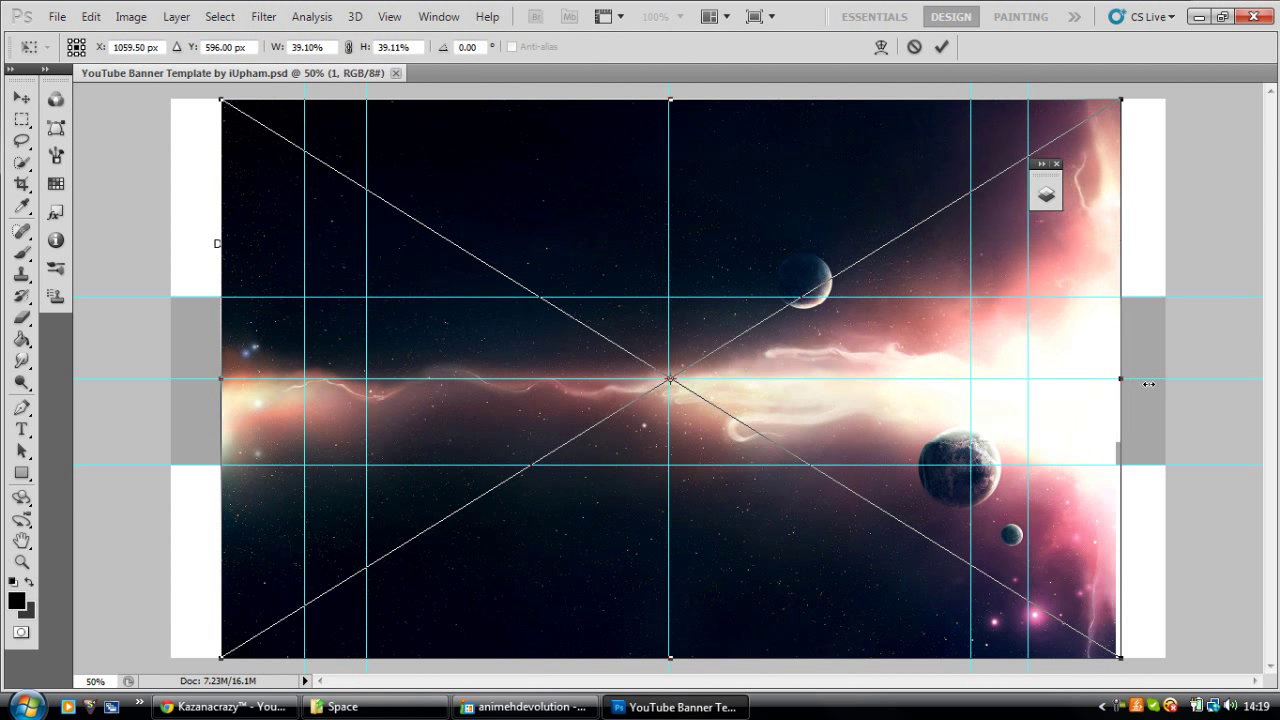
# Step: Stretch space image 1 to both side edges of the canvas, about 43% width, and commit
pyautogui.moveTo(1148, 384); pyautogui.dragTo(1166, 384)
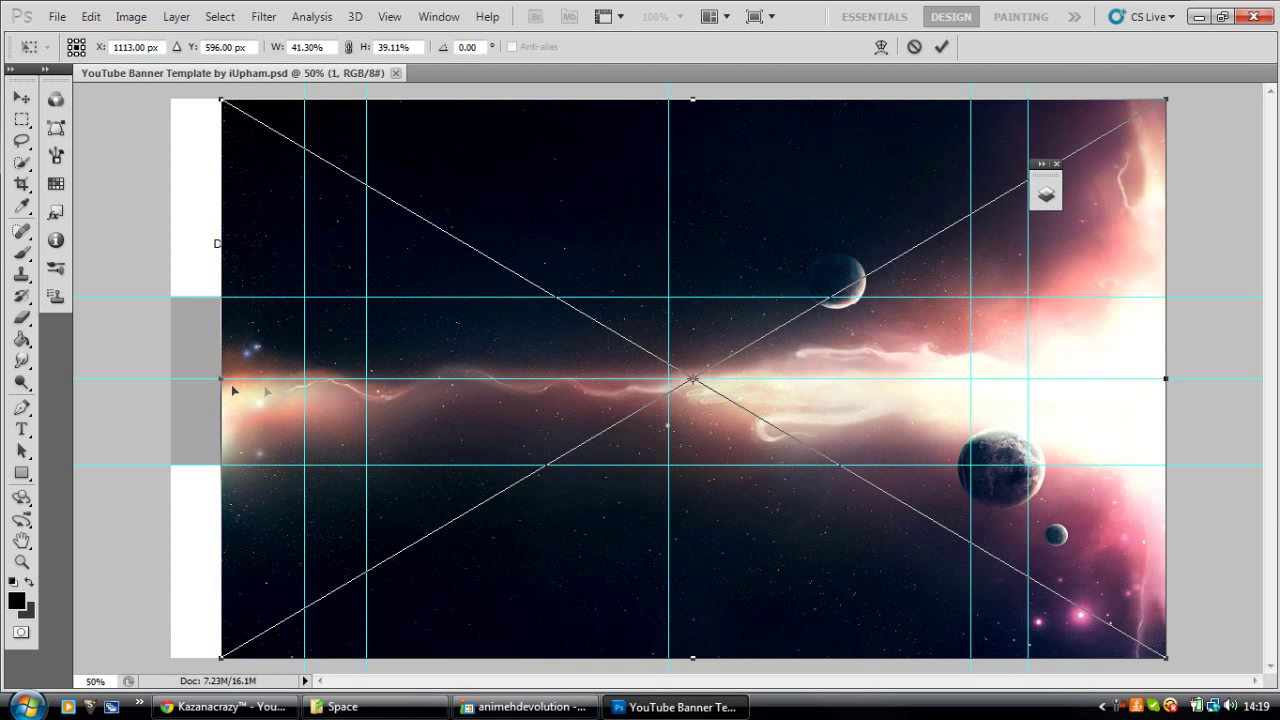
pyautogui.moveTo(219, 378); pyautogui.dragTo(171, 380)
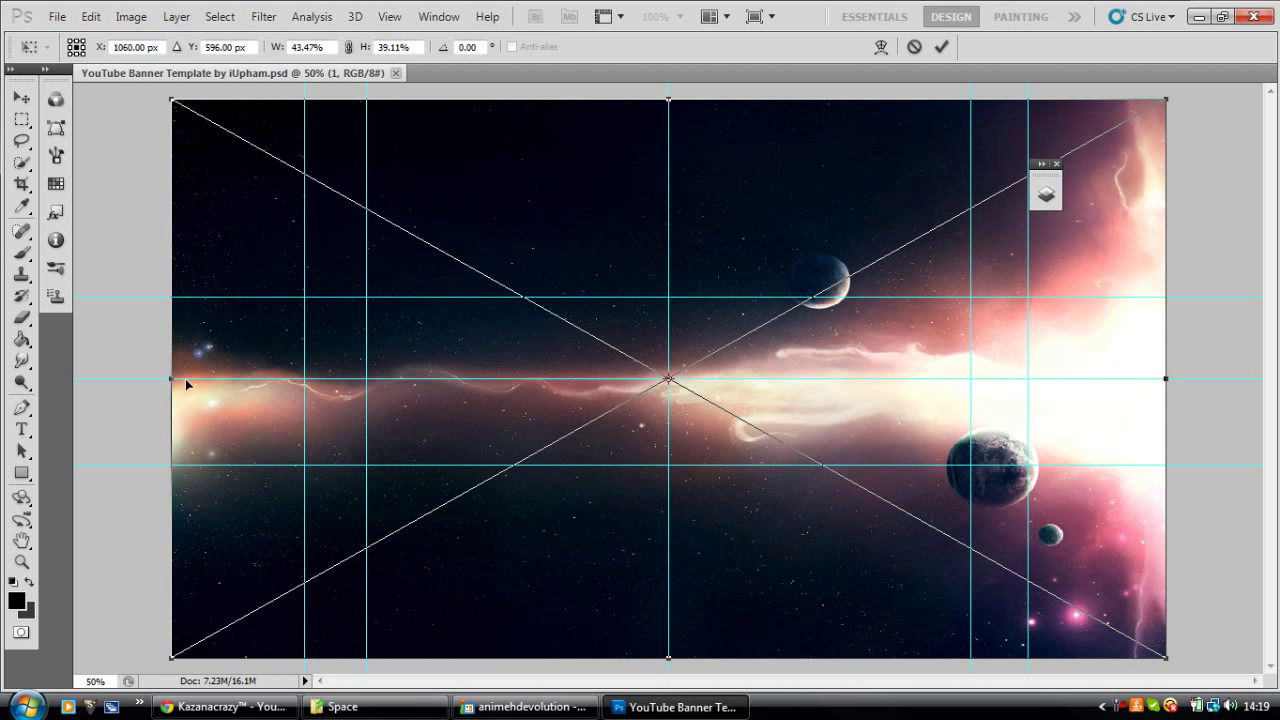
pyautogui.press('Return')
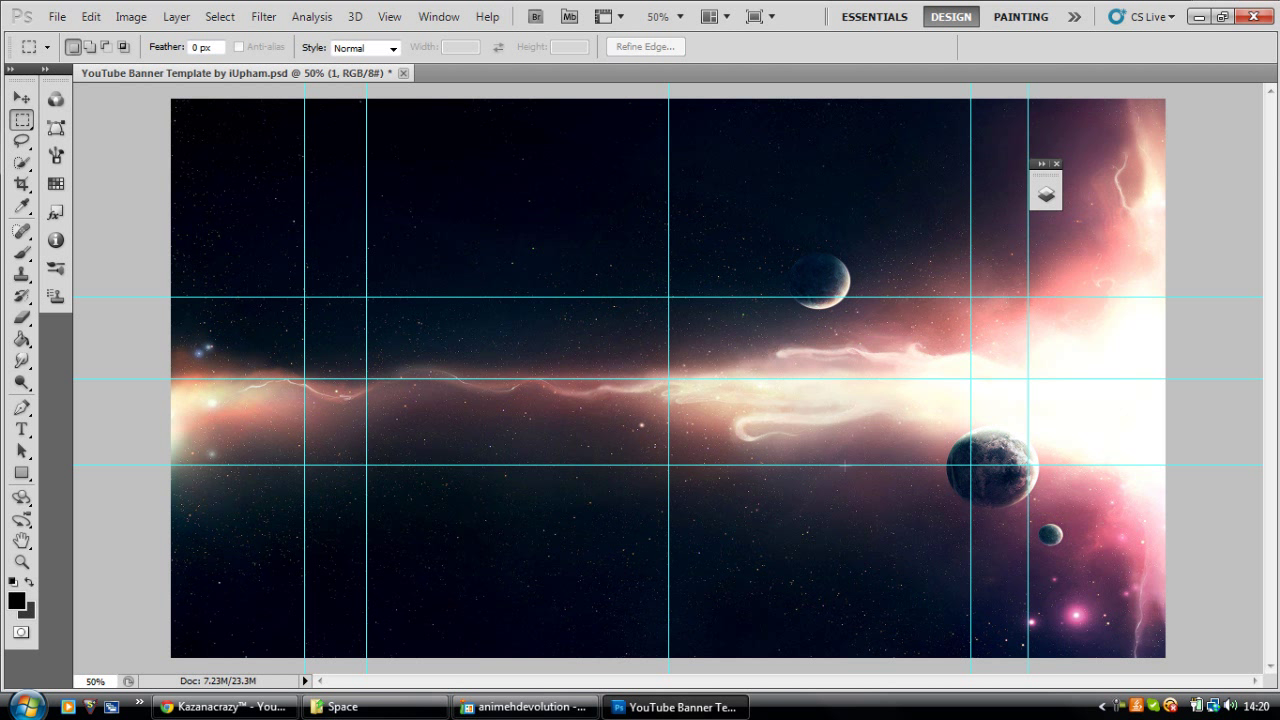
# Step: Select the central banner band and invert the selection to the top and bottom areas
pyautogui.click(1050, 195)
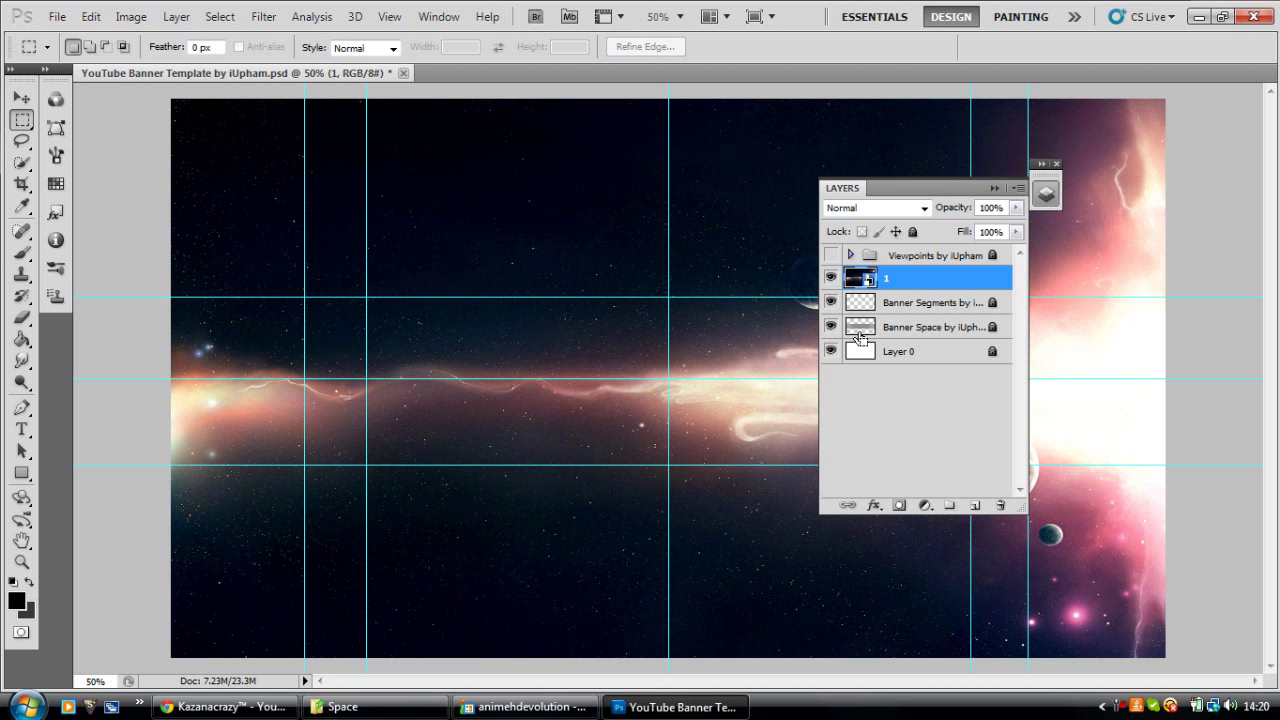
pyautogui.keyDown('ctrl'); pyautogui.click(860, 327); pyautogui.keyUp('ctrl')
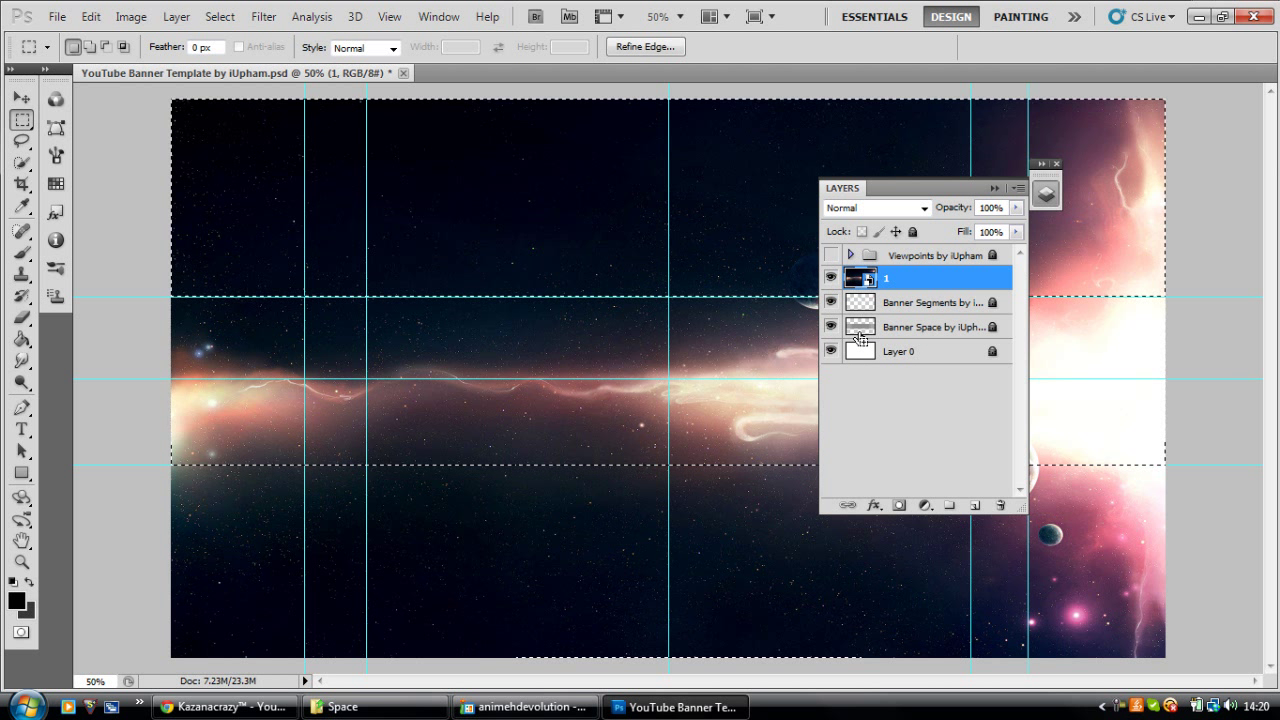
pyautogui.hotkey('ctrl', 'shift', 'i')
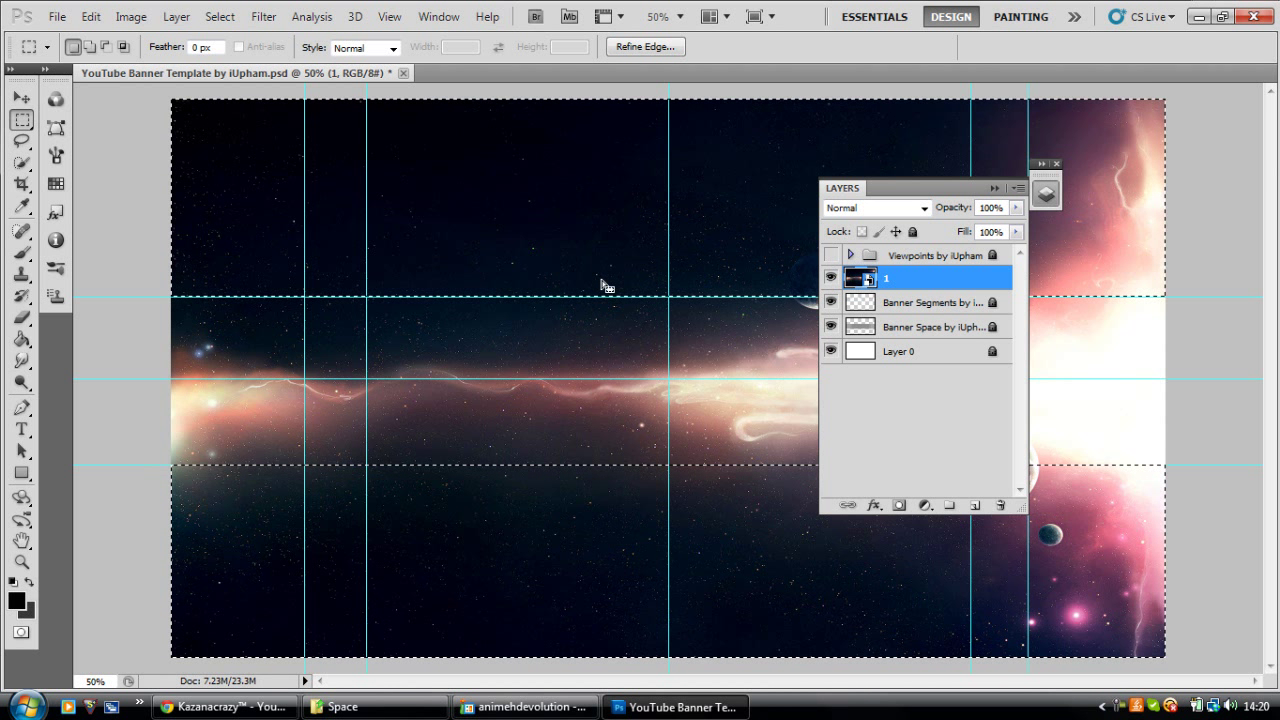
# Step: Rasterize the space image layer, delete the selected top and bottom bands, and deselect
pyautogui.click(1046, 193)
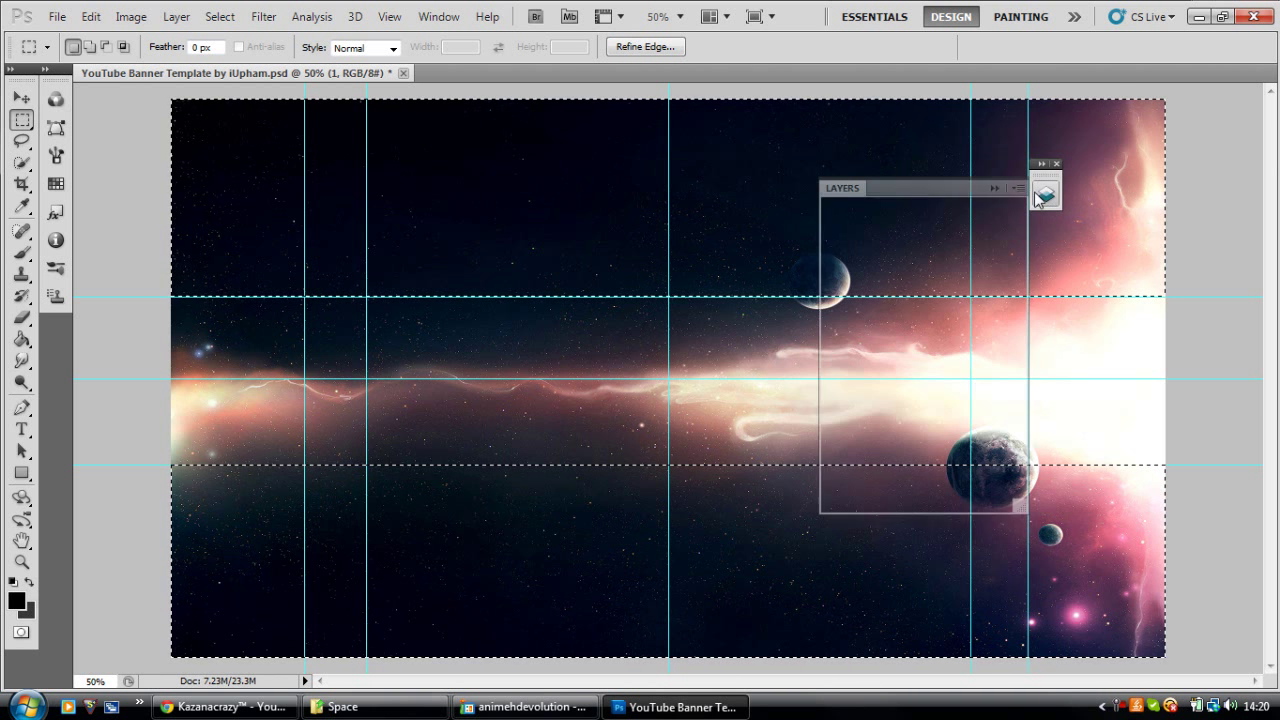
pyautogui.rightClick(916, 277)
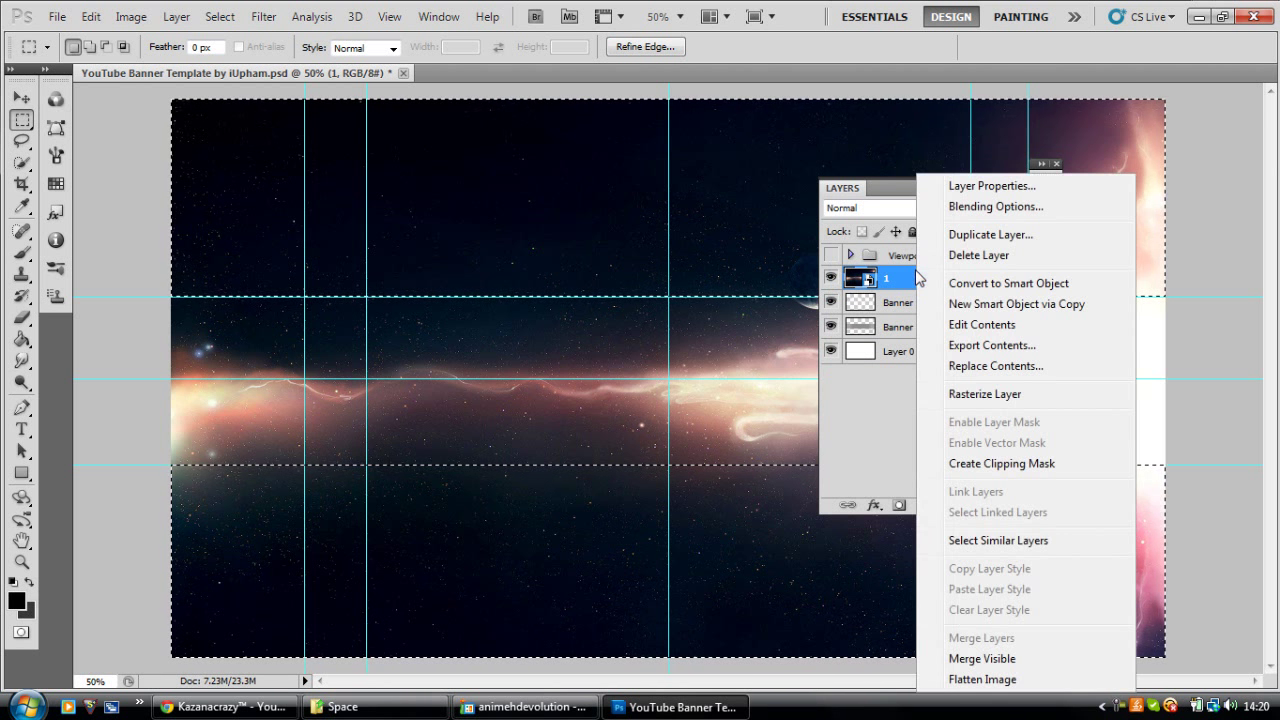
pyautogui.click(975, 393)
pyautogui.click(994, 188)
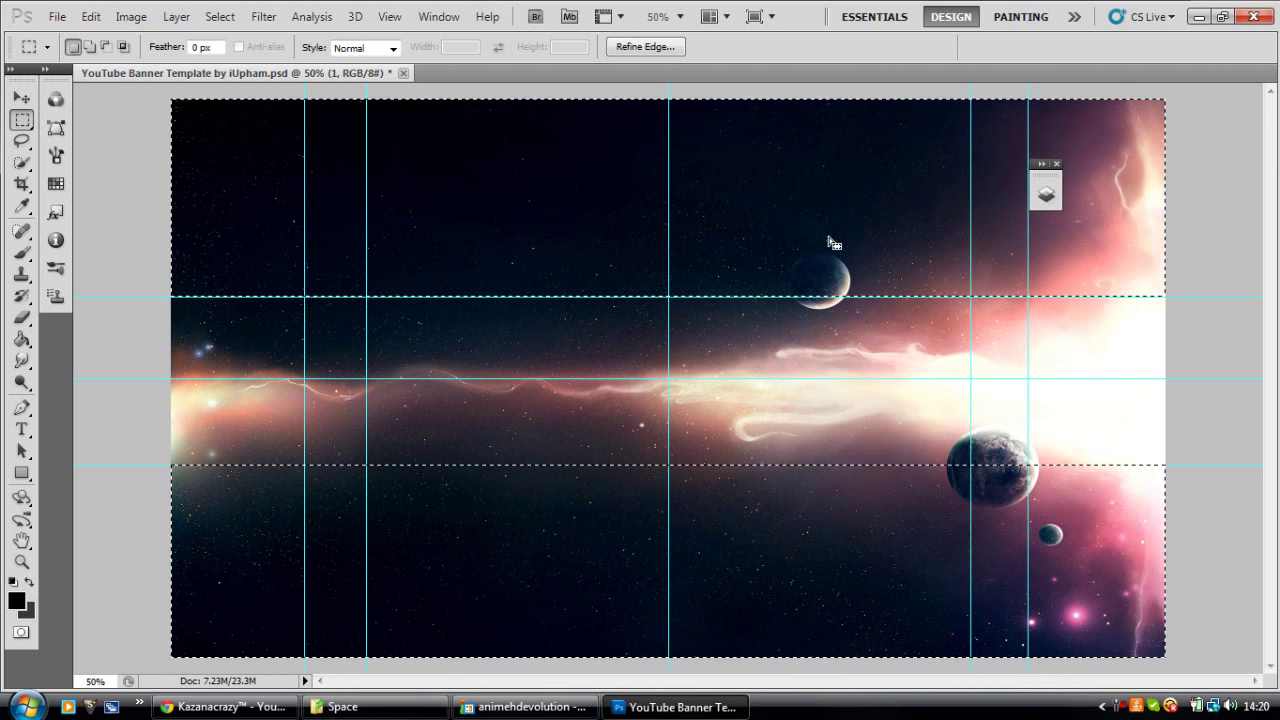
pyautogui.press('Delete')
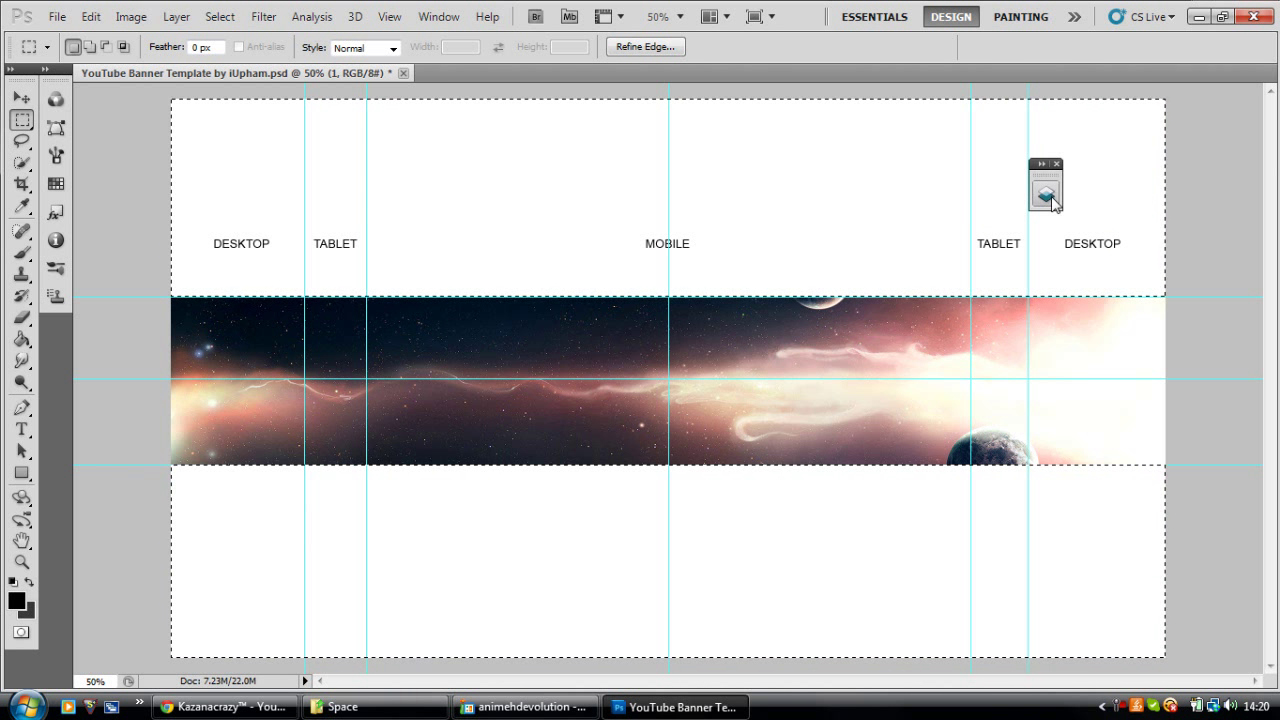
pyautogui.hotkey('ctrl', 'd')
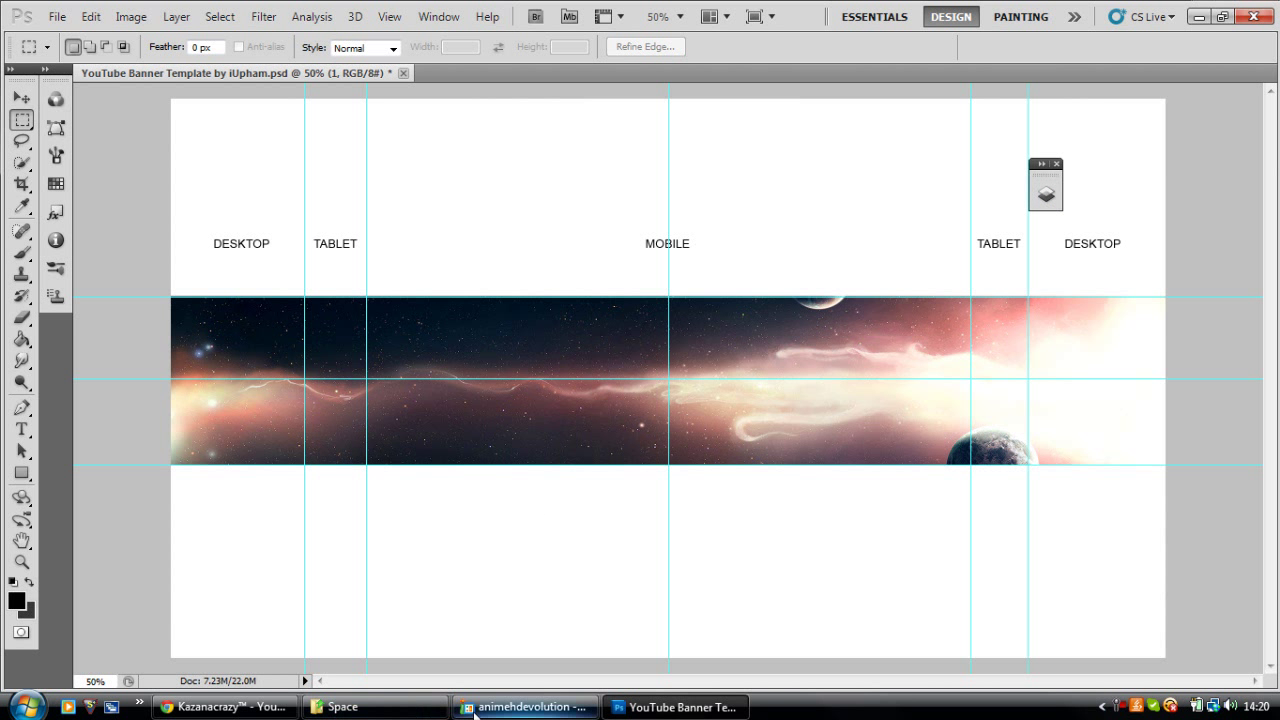
pyautogui.click(525, 706)
# Step: Back in the template, pick the Horizontal Type tool and set the font size to 100.6 pt
pyautogui.click(675, 706)
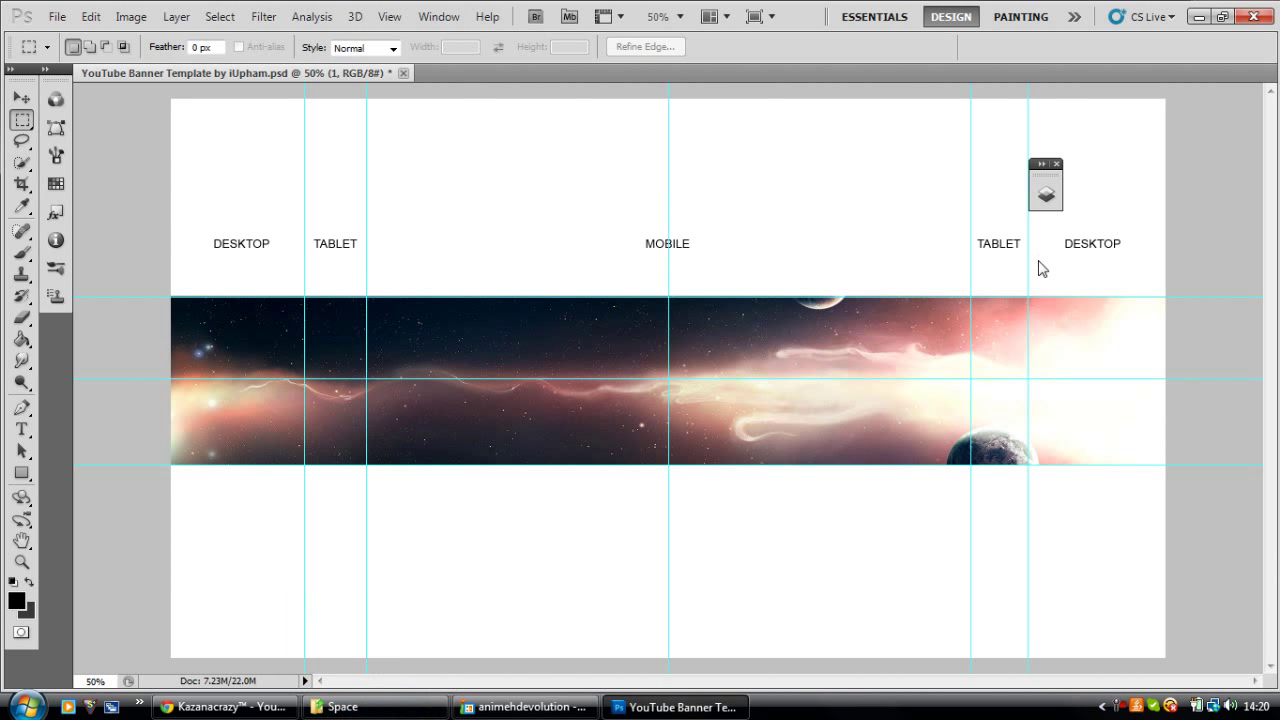
pyautogui.click(1046, 194)
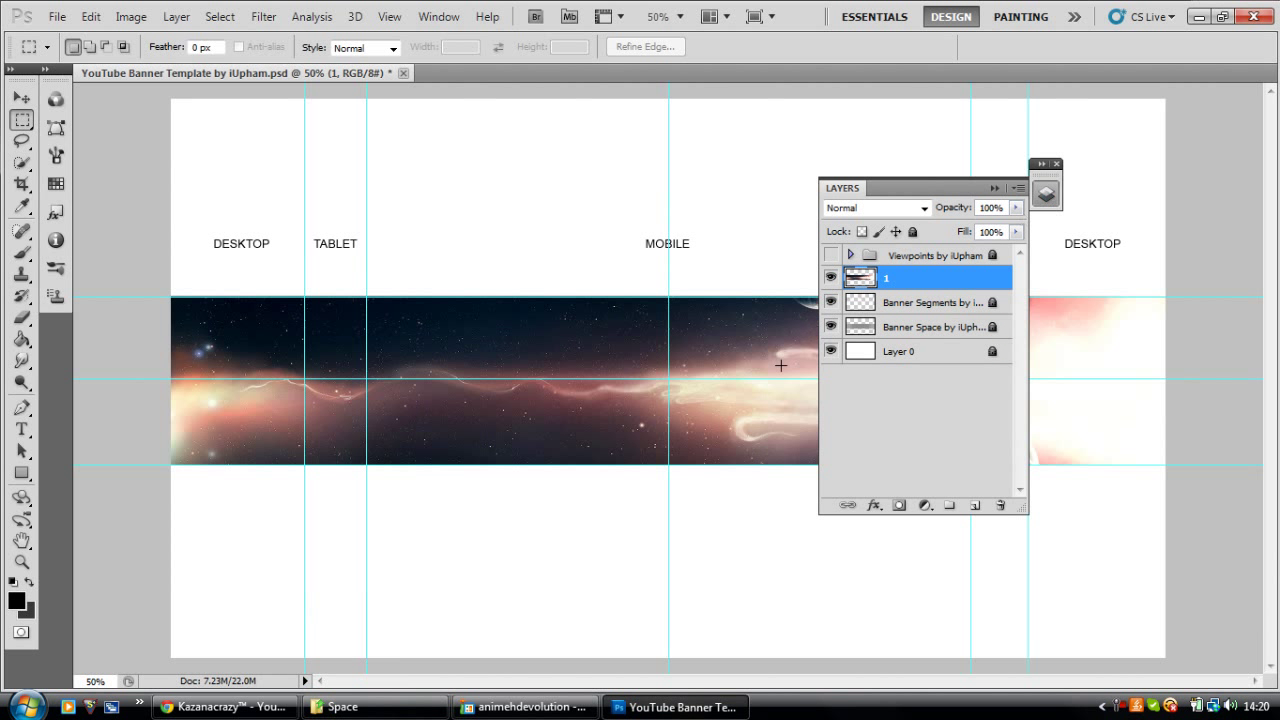
pyautogui.click(995, 189)
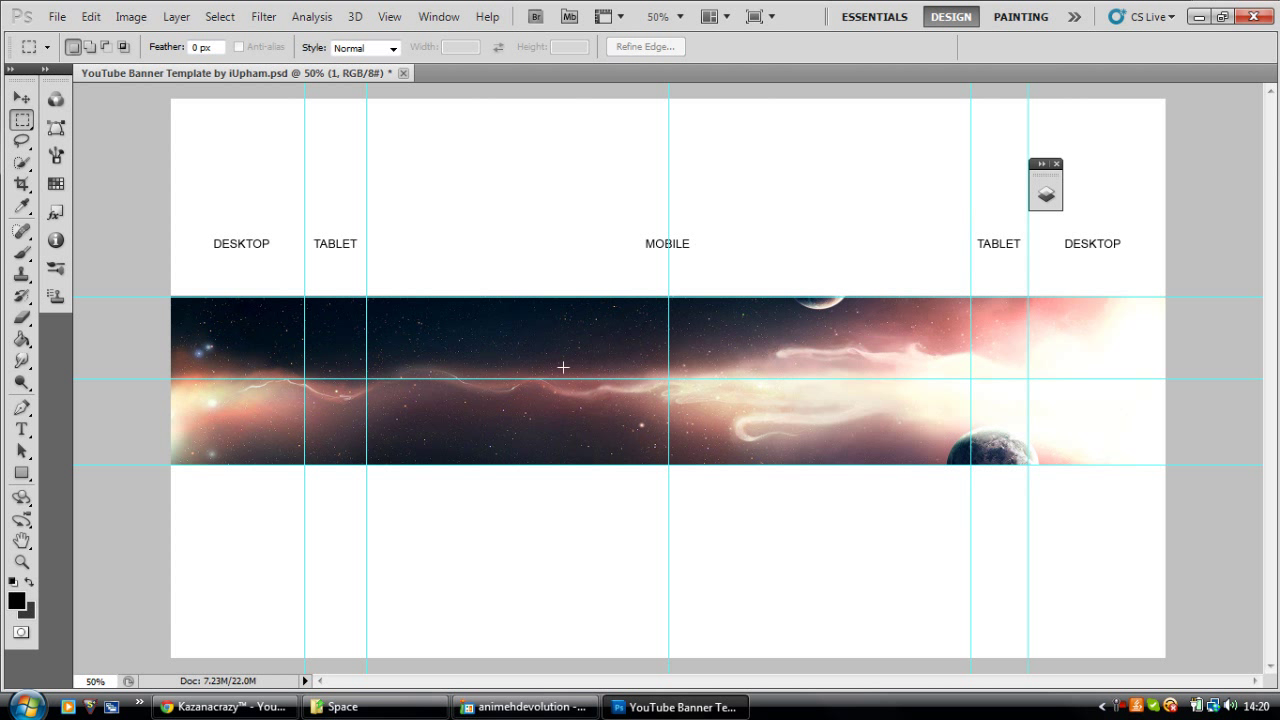
pyautogui.click(21, 429)
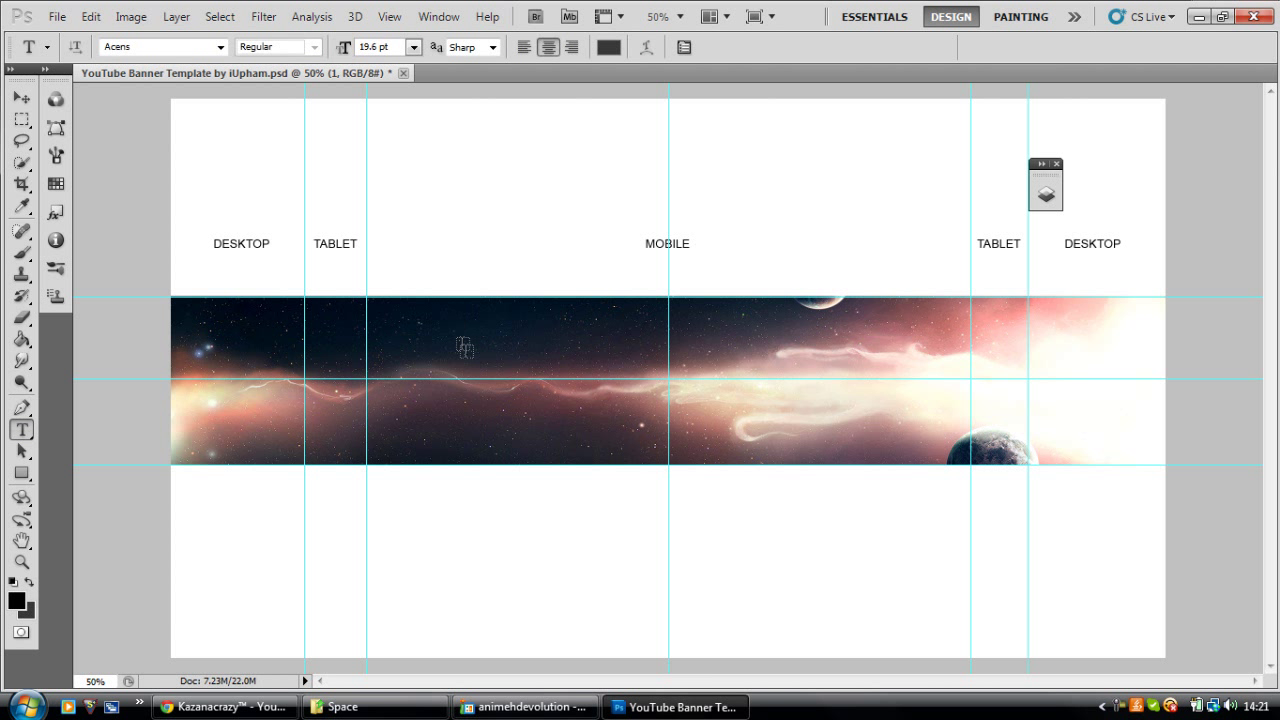
pyautogui.click(491, 355)
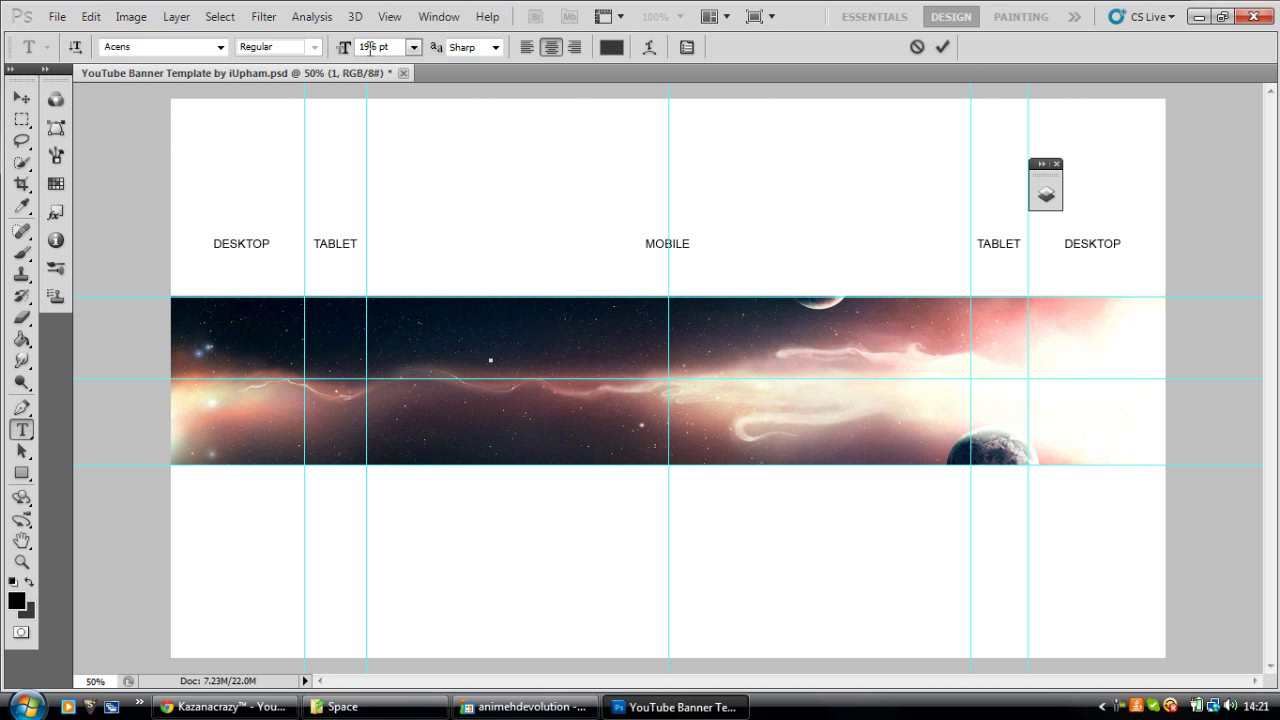
pyautogui.click(369, 47)
pyautogui.press('BackSpace')
pyautogui.write('00.')
# Step: Type 'Kazanacrazy' on the banner, shift it into place, and select all its text
pyautogui.click(491, 360)
pyautogui.moveTo(580, 449); pyautogui.dragTo(564, 464)
pyautogui.write('Kazanacrazy')
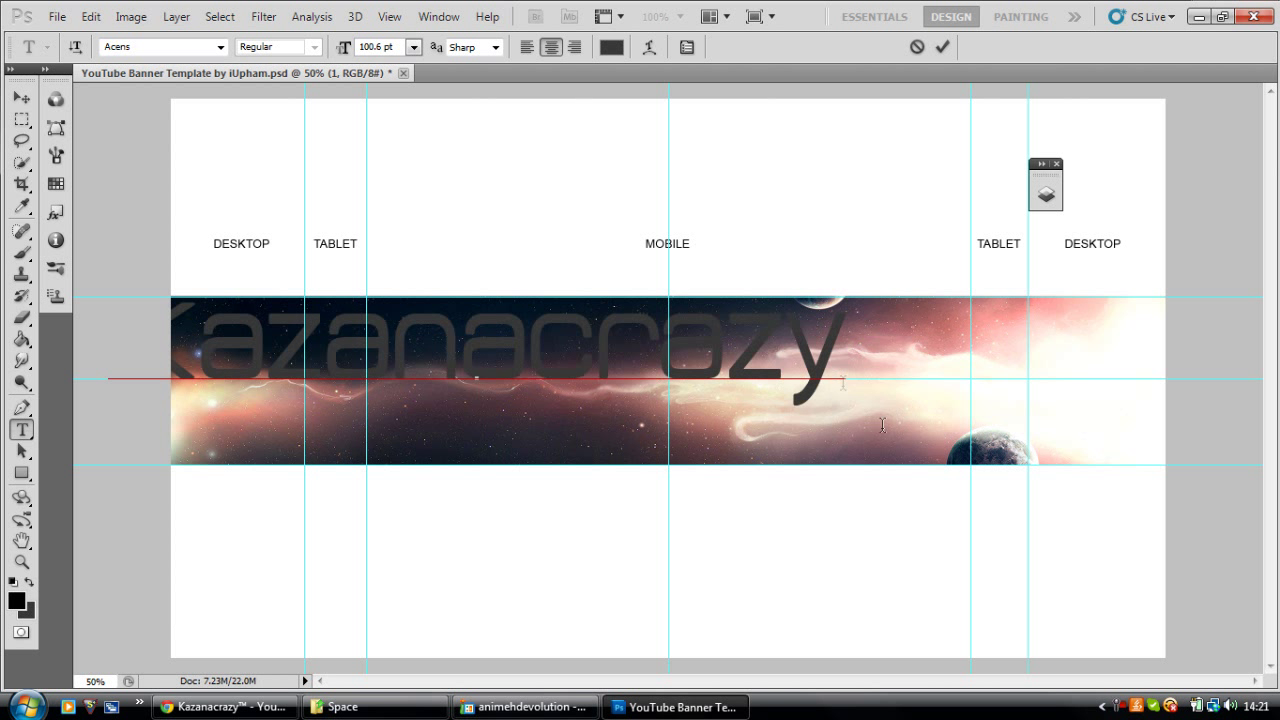
pyautogui.moveTo(890, 474); pyautogui.dragTo(1085, 458)
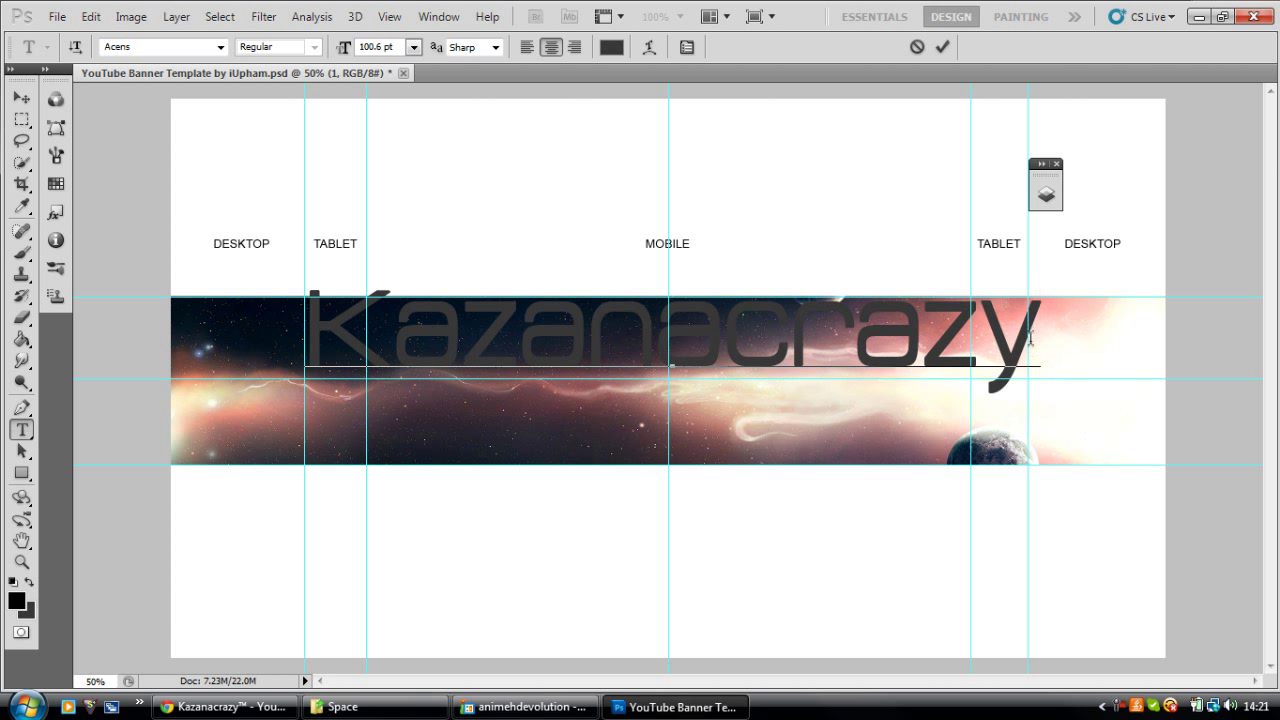
pyautogui.hotkey('ctrl', 'a')
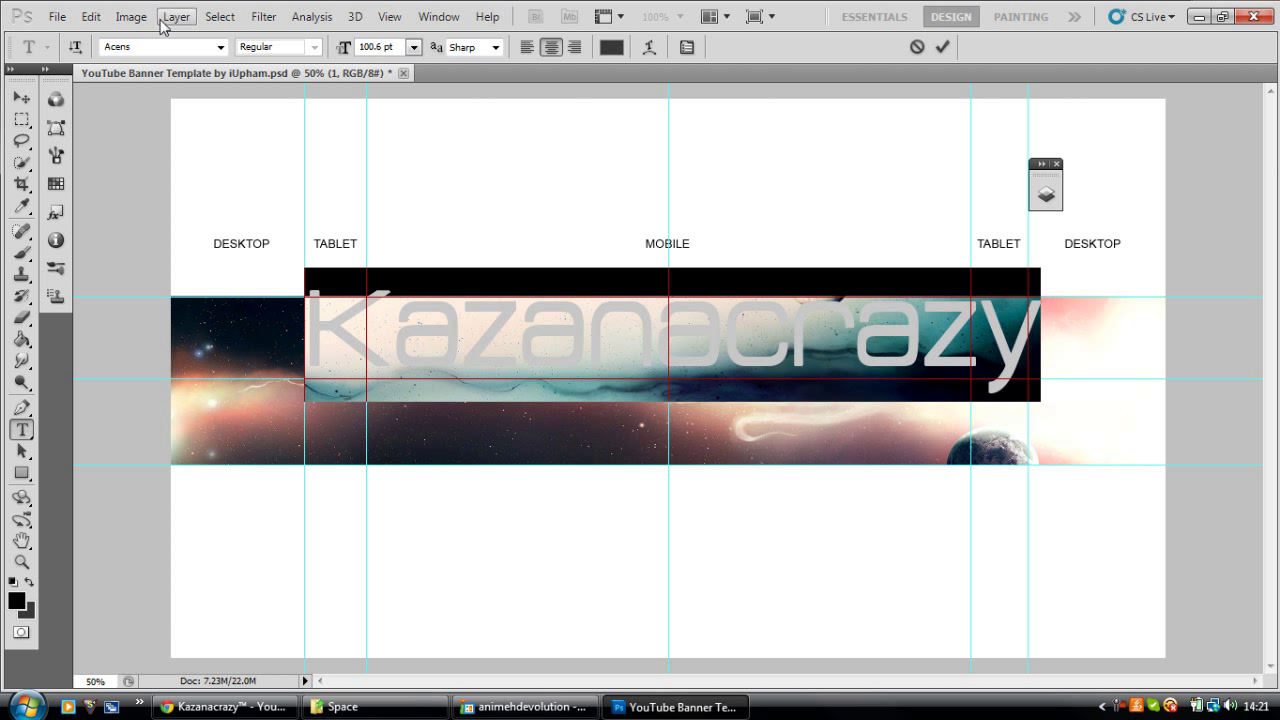
pyautogui.click(220, 47)
# Step: Switch the title to the American Captain font and drag it down into the space strip
pyautogui.moveTo(393, 95)
pyautogui.mouseDown()
pyautogui.moveTo(396, 150)
pyautogui.moveTo(396, 96)
pyautogui.mouseUp()
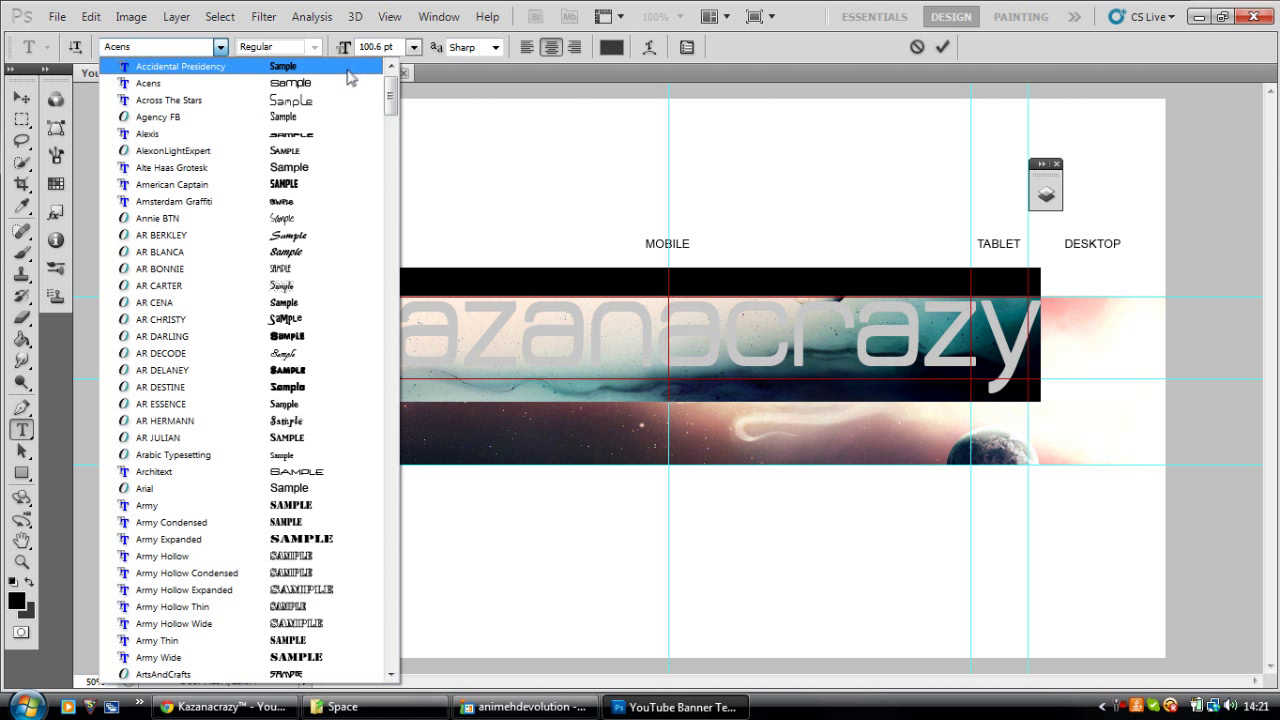
pyautogui.click(325, 191)
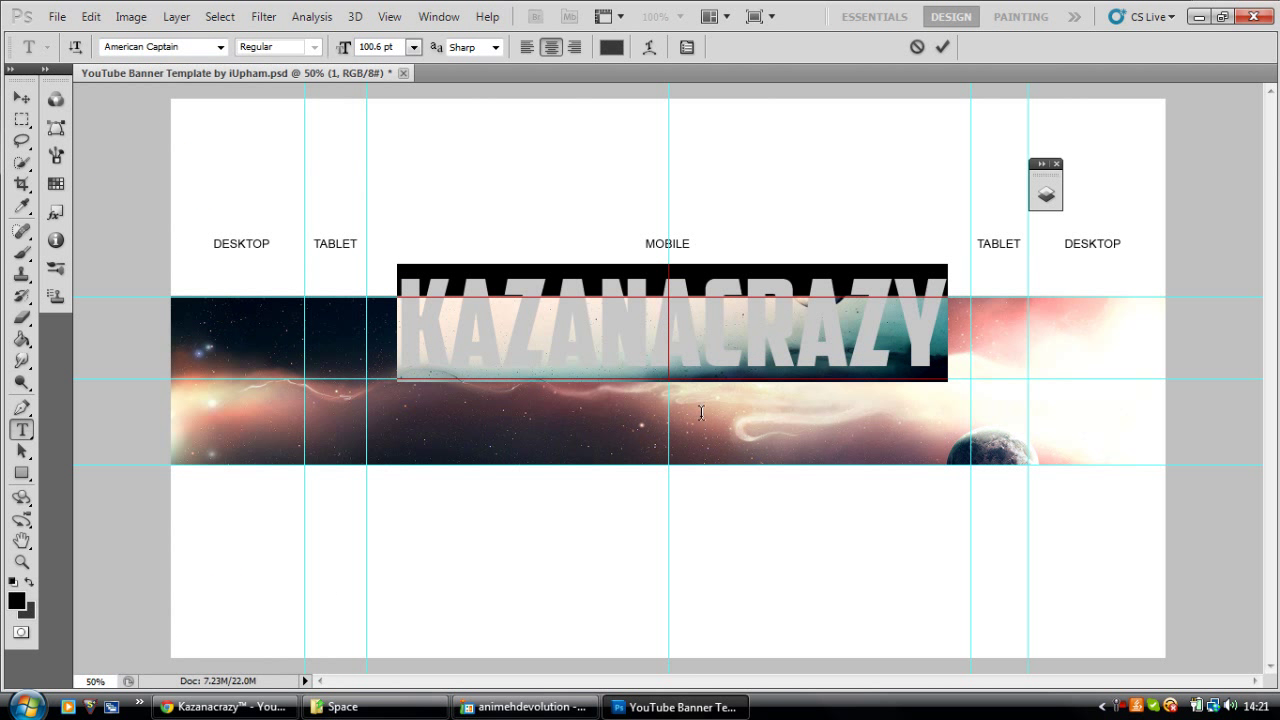
pyautogui.moveTo(701, 412); pyautogui.dragTo(703, 458)
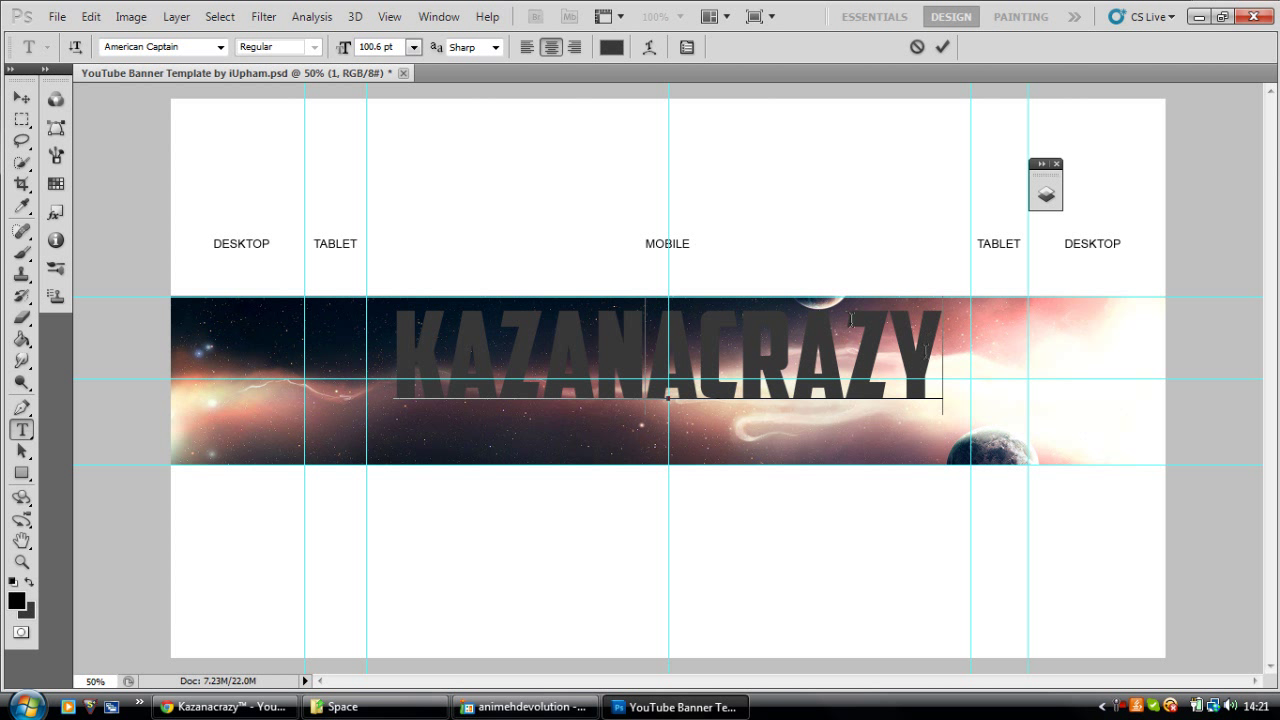
# Step: Free Transform the KAZANACRAZY title down to about 58.95 pt and centre it on the strip
pyautogui.click(90, 20)
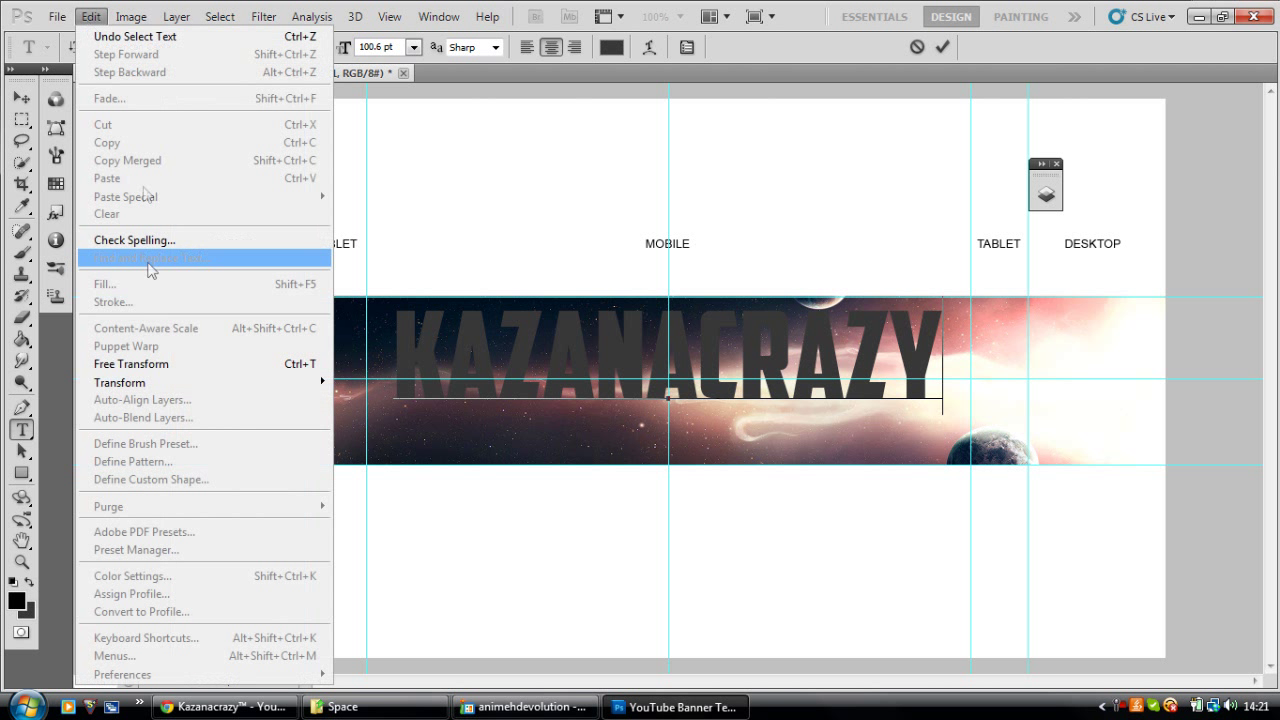
pyautogui.click(136, 362)
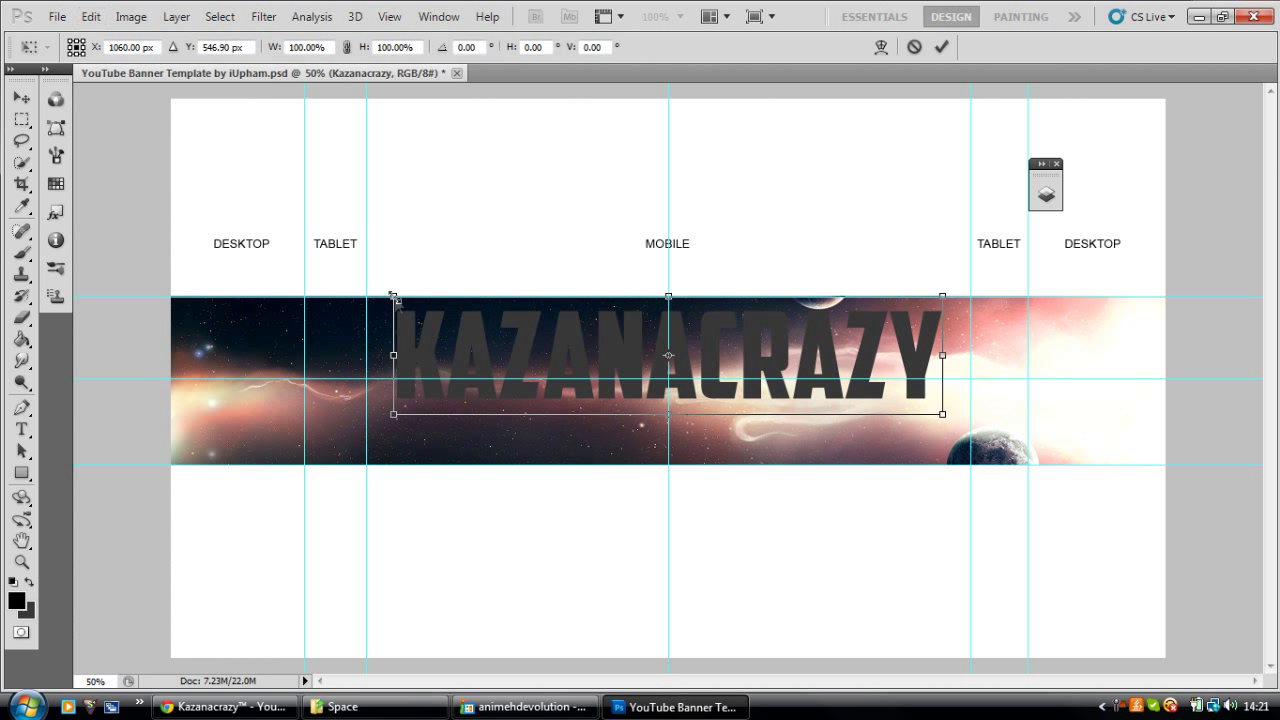
pyautogui.moveTo(395, 295); pyautogui.dragTo(551, 351)
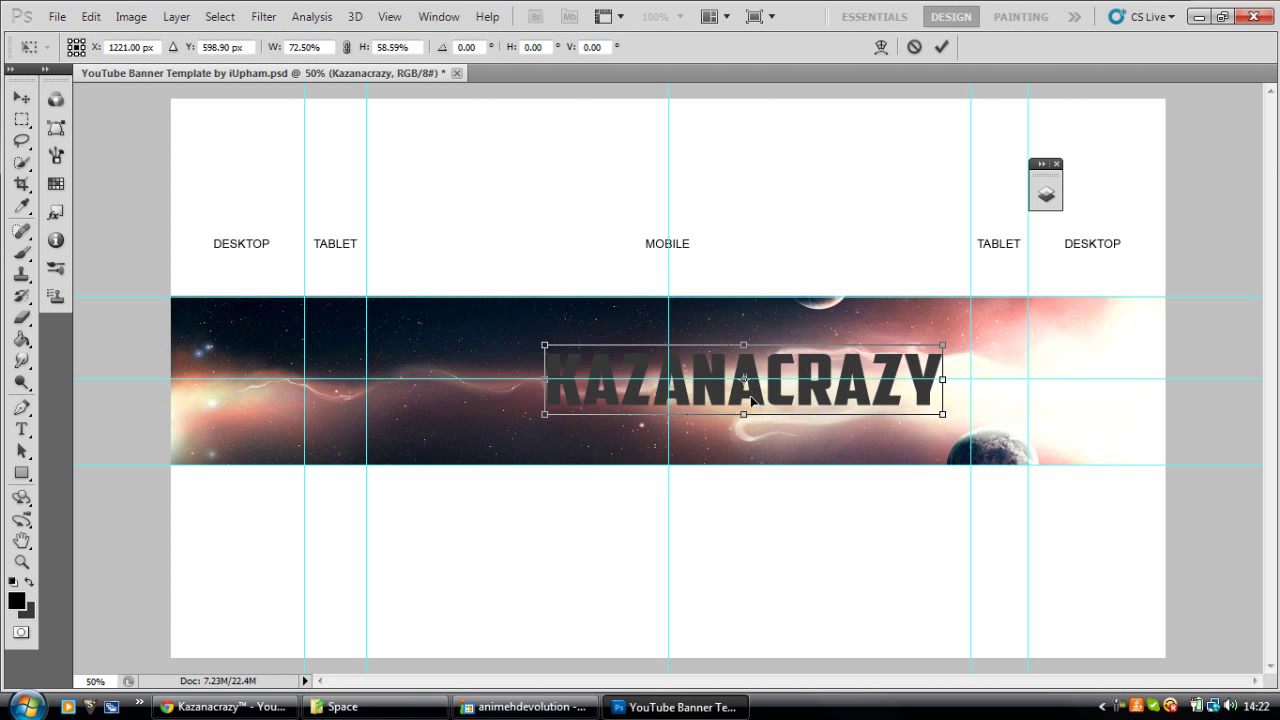
pyautogui.moveTo(751, 397); pyautogui.dragTo(685, 398)
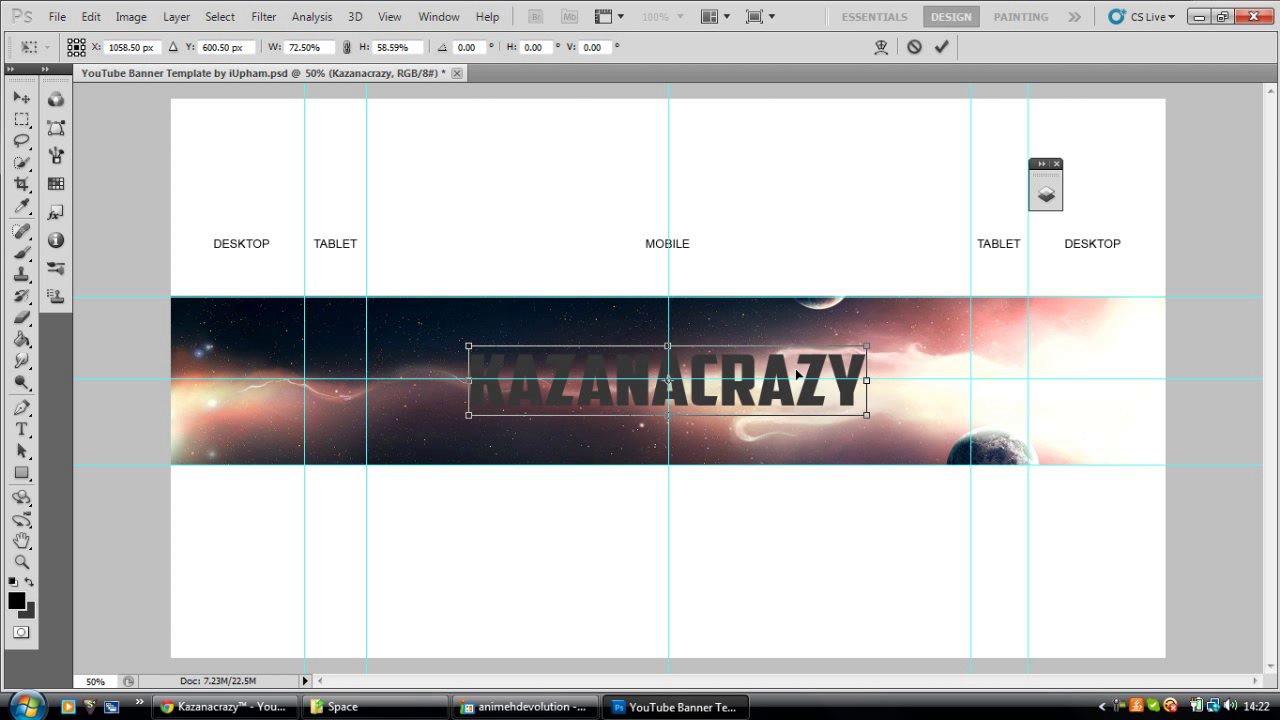
pyautogui.press('t')
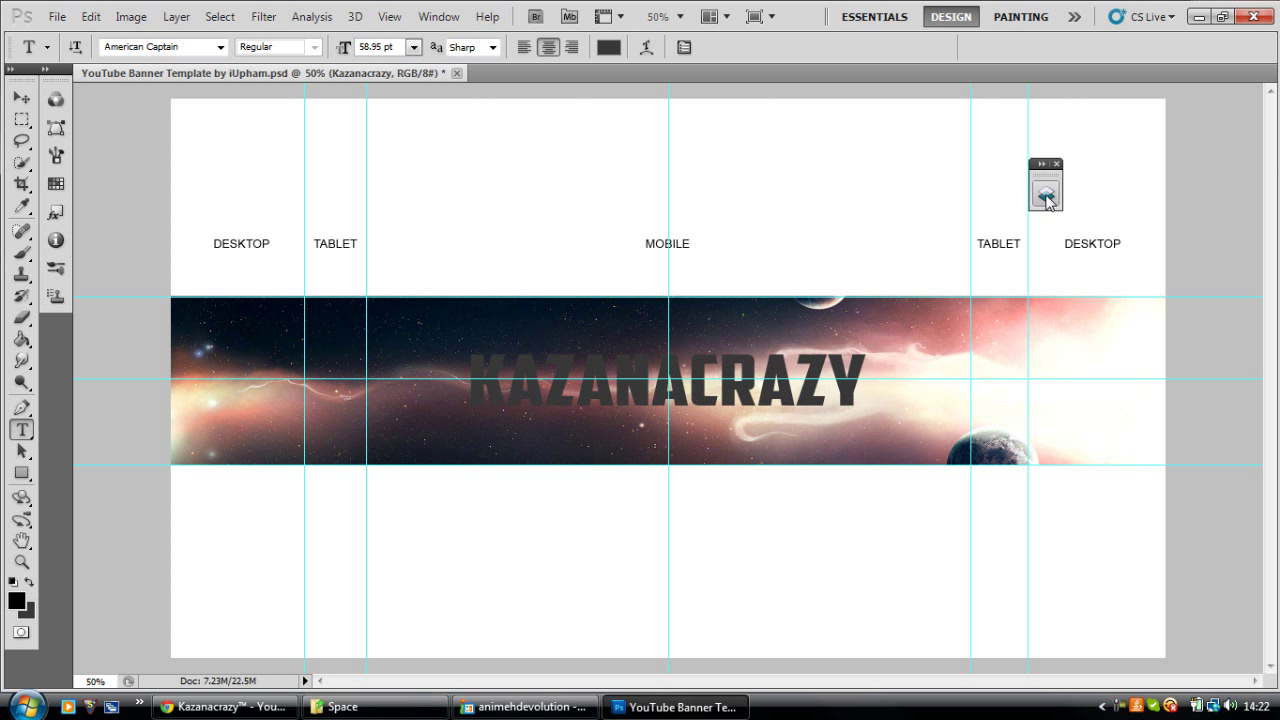
pyautogui.click(1046, 198)
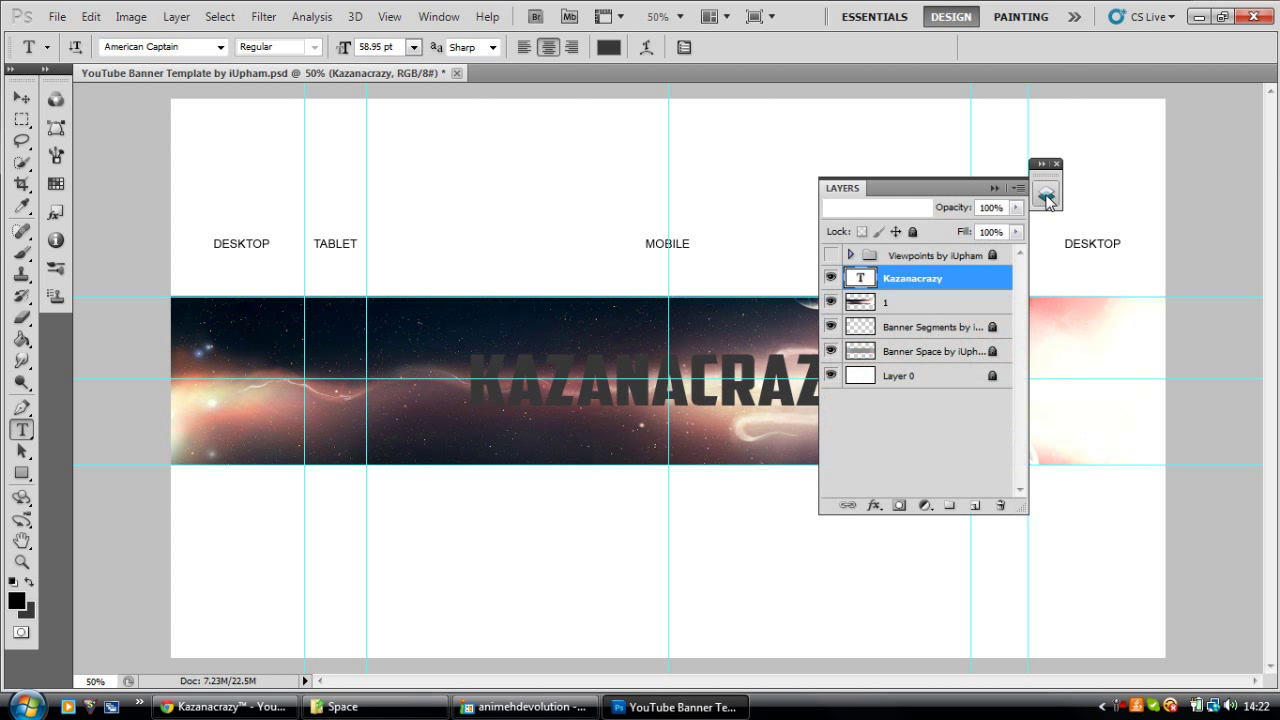
# Step: Apply a dark outlined neon glow preset style to the KAZANACRAZY text layer
pyautogui.doubleClick(952, 282)
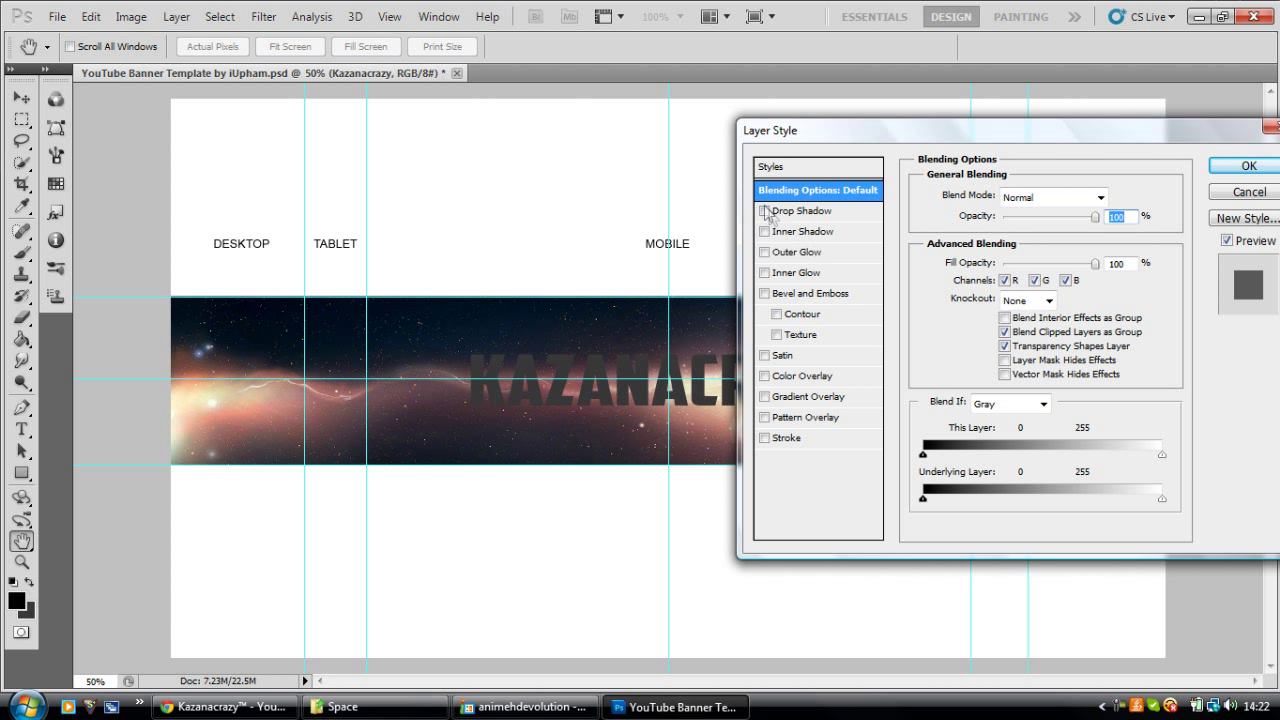
pyautogui.click(822, 168)
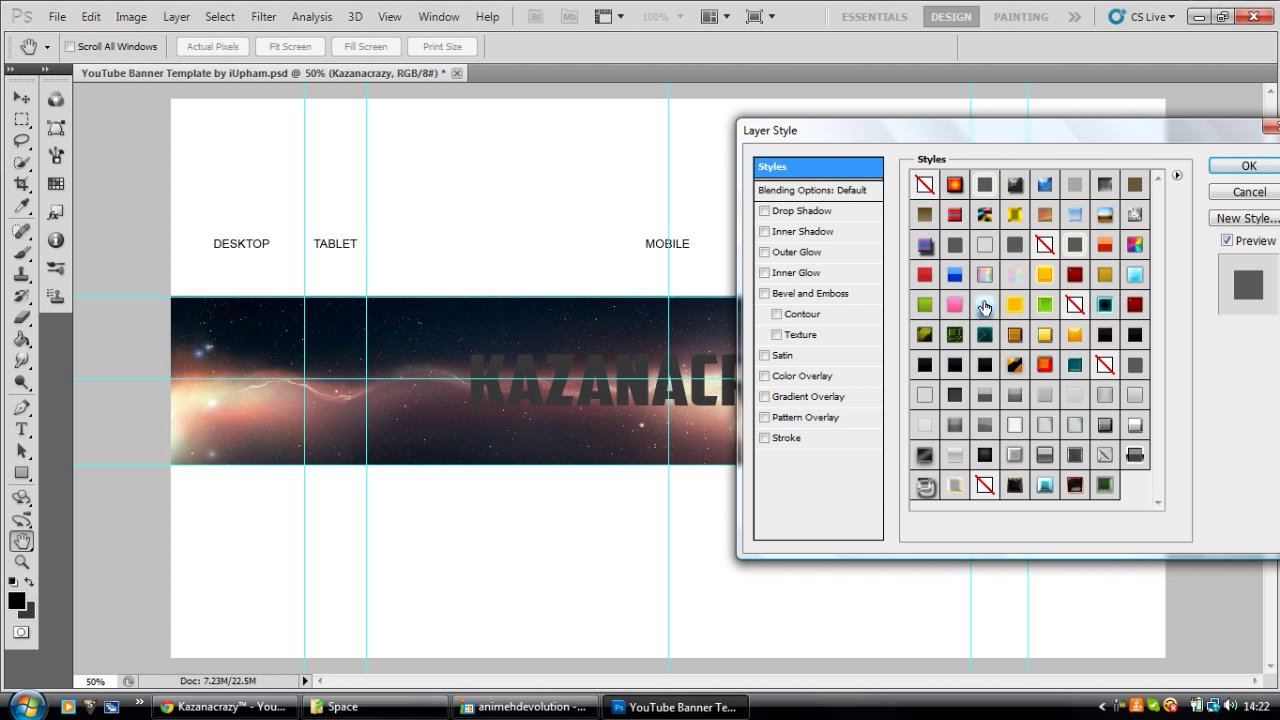
pyautogui.click(985, 307)
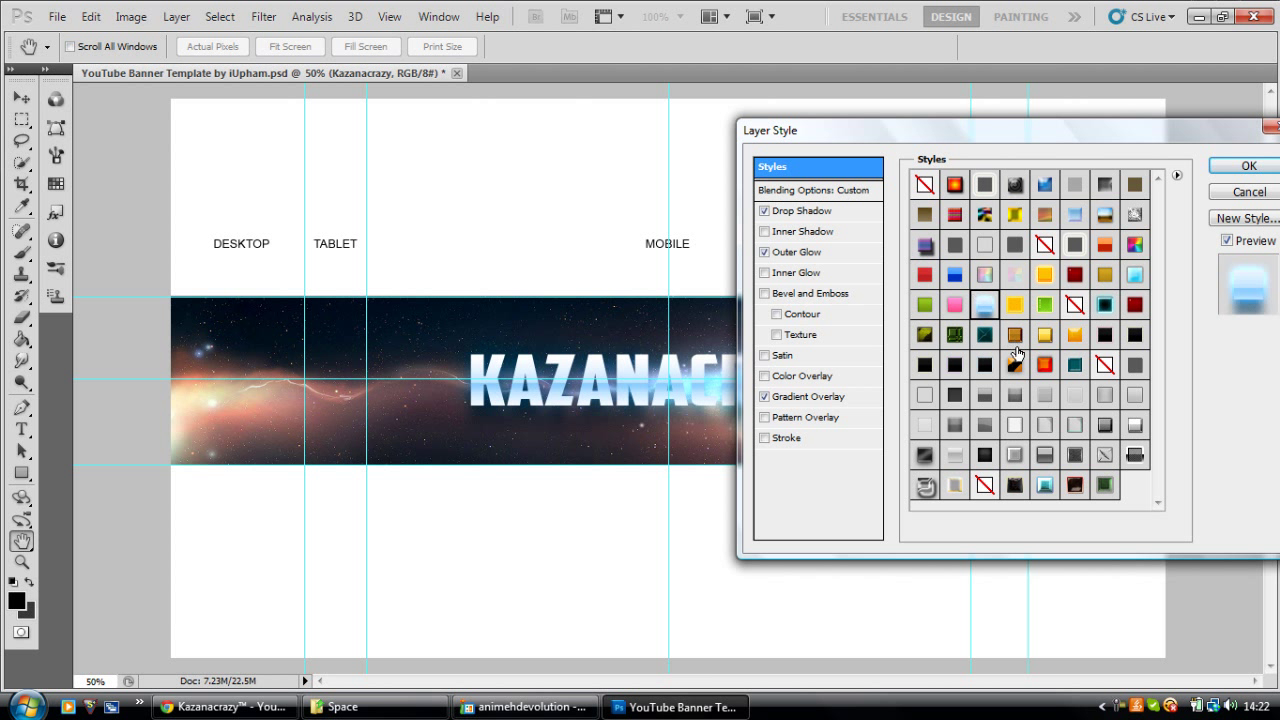
pyautogui.click(986, 366)
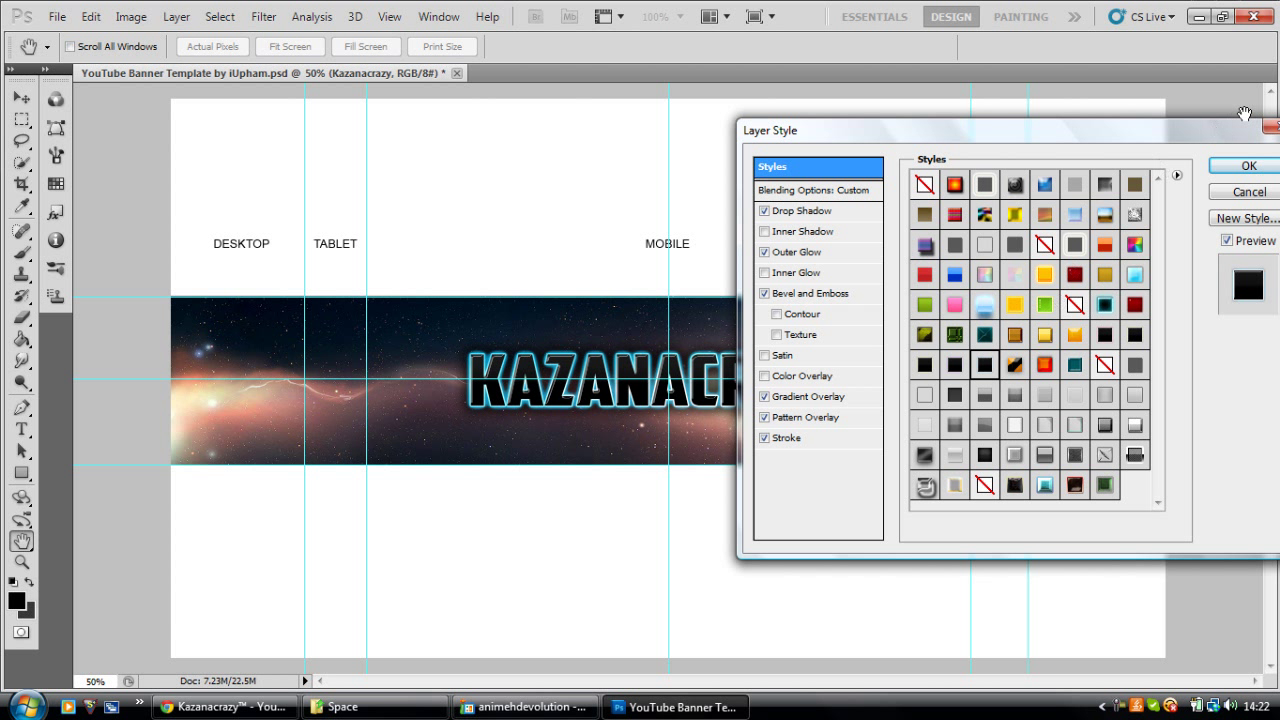
pyautogui.click(1247, 167)
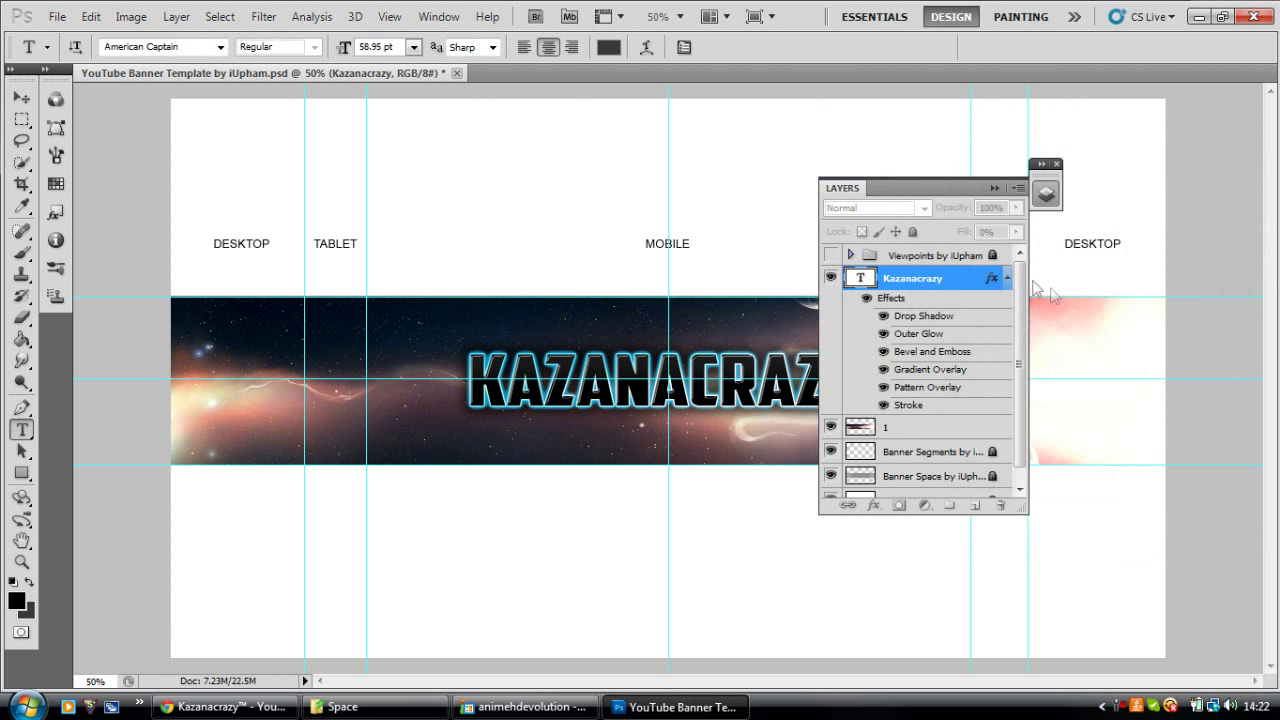
# Step: Toggle the Layers panel closed and open, then bring the Space folder window forward
pyautogui.click(994, 188)
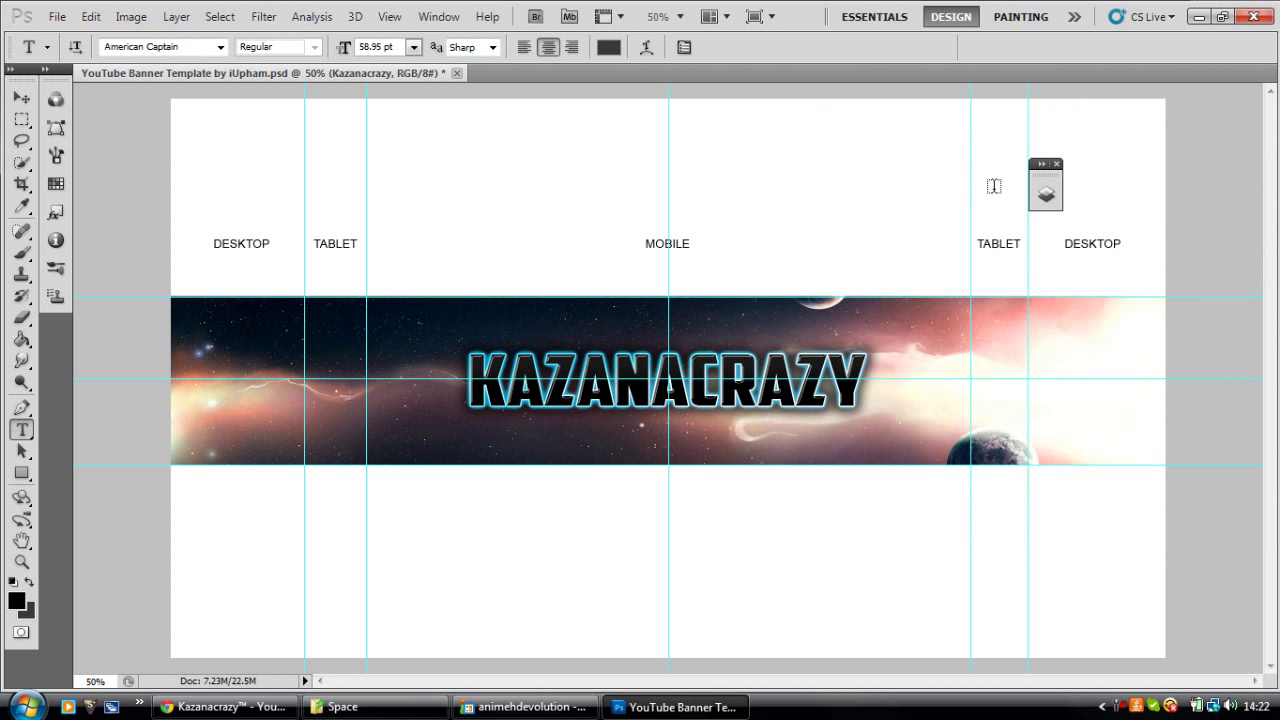
pyautogui.click(1046, 194)
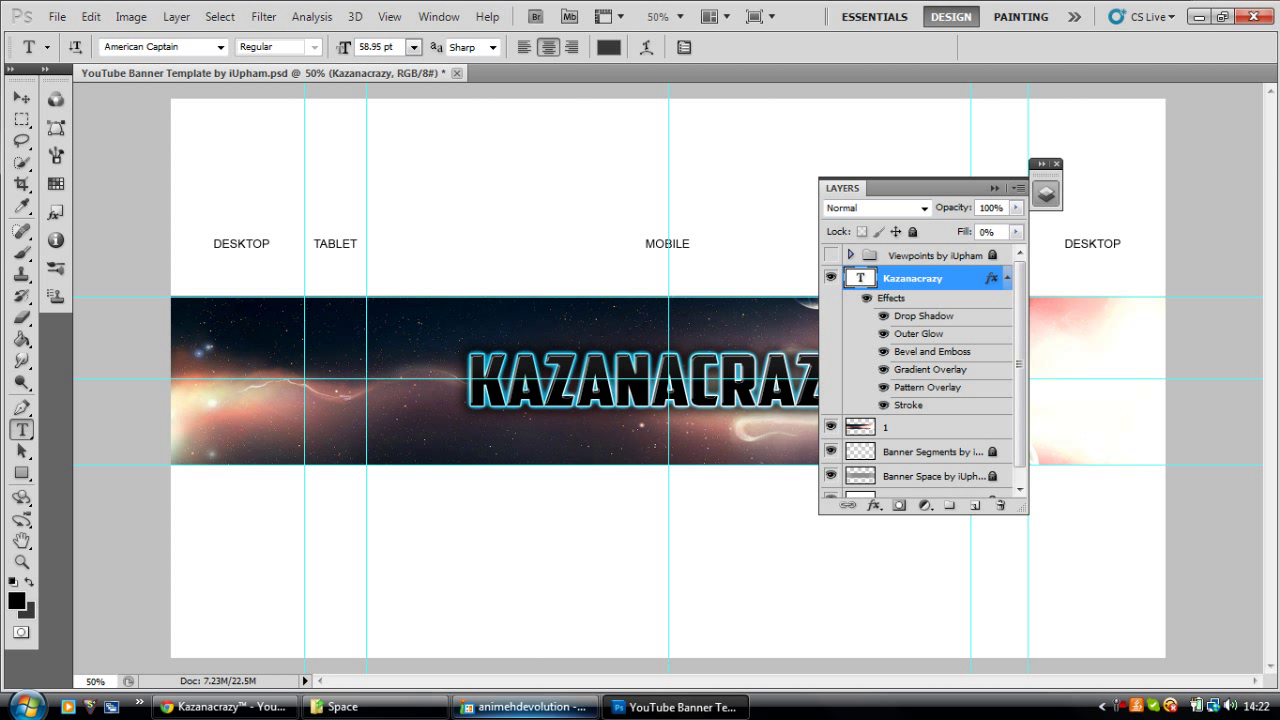
pyautogui.click(343, 707)
# Step: Browse from Pictures into Kamtzy - 5K GFX Pack - Part 1 > Networking Icons > Black Logos - Copy
pyautogui.click(322, 120)
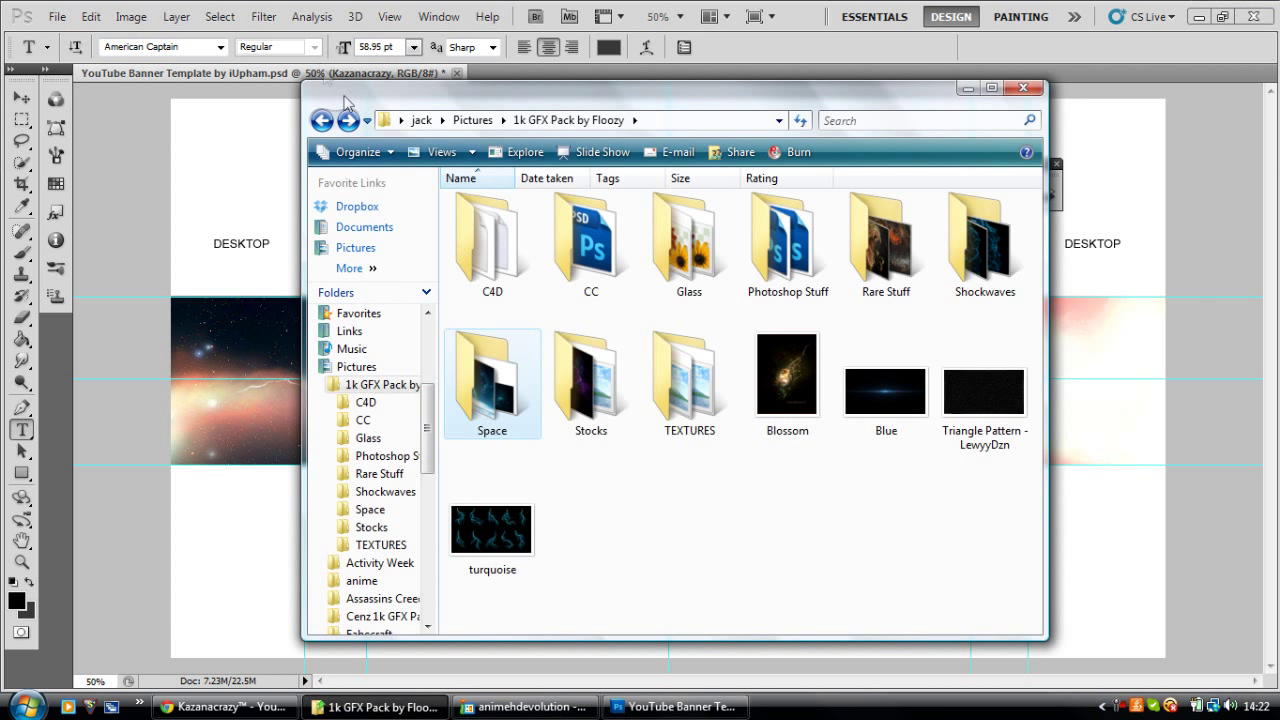
pyautogui.click(325, 122)
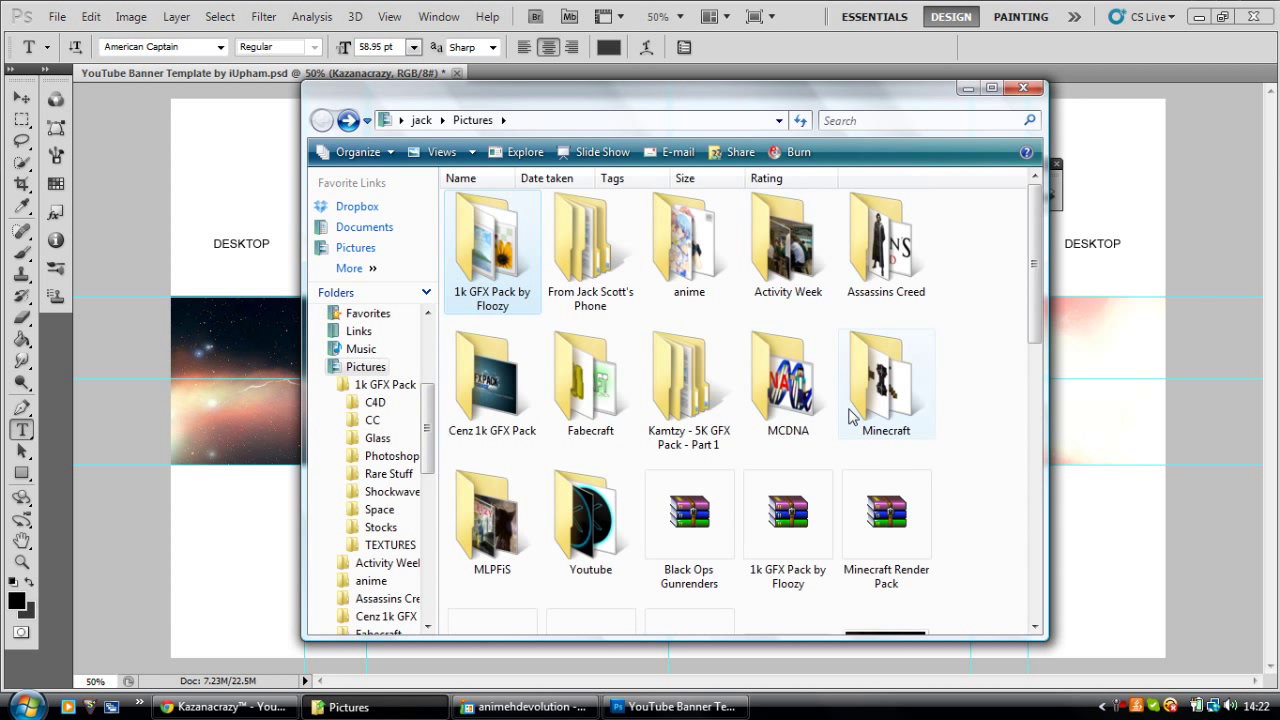
pyautogui.click(655, 414)
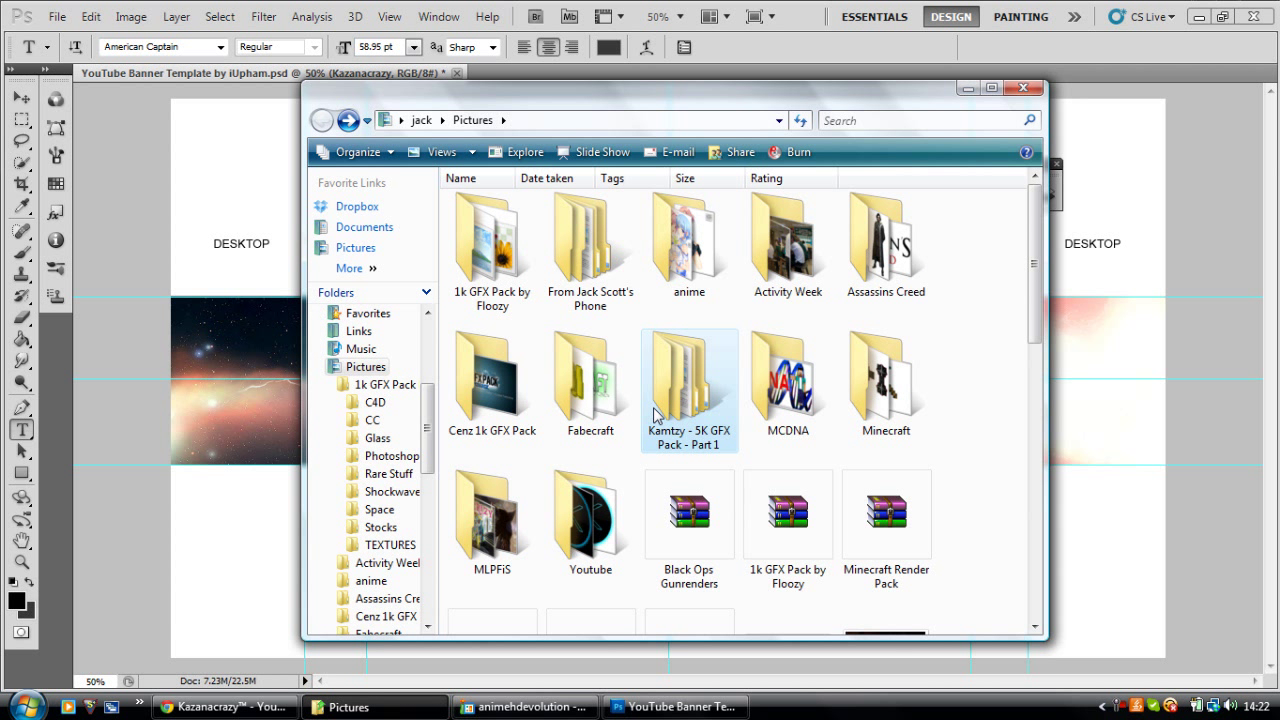
pyautogui.doubleClick(655, 414)
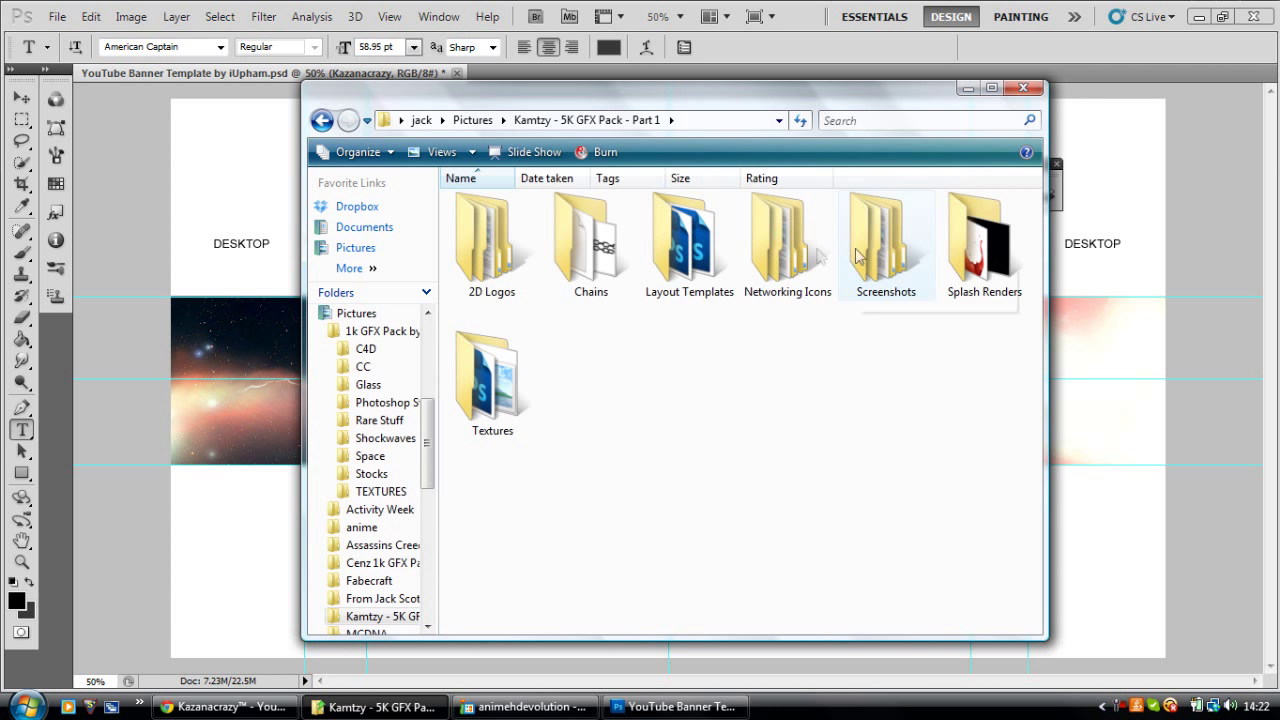
pyautogui.doubleClick(787, 250)
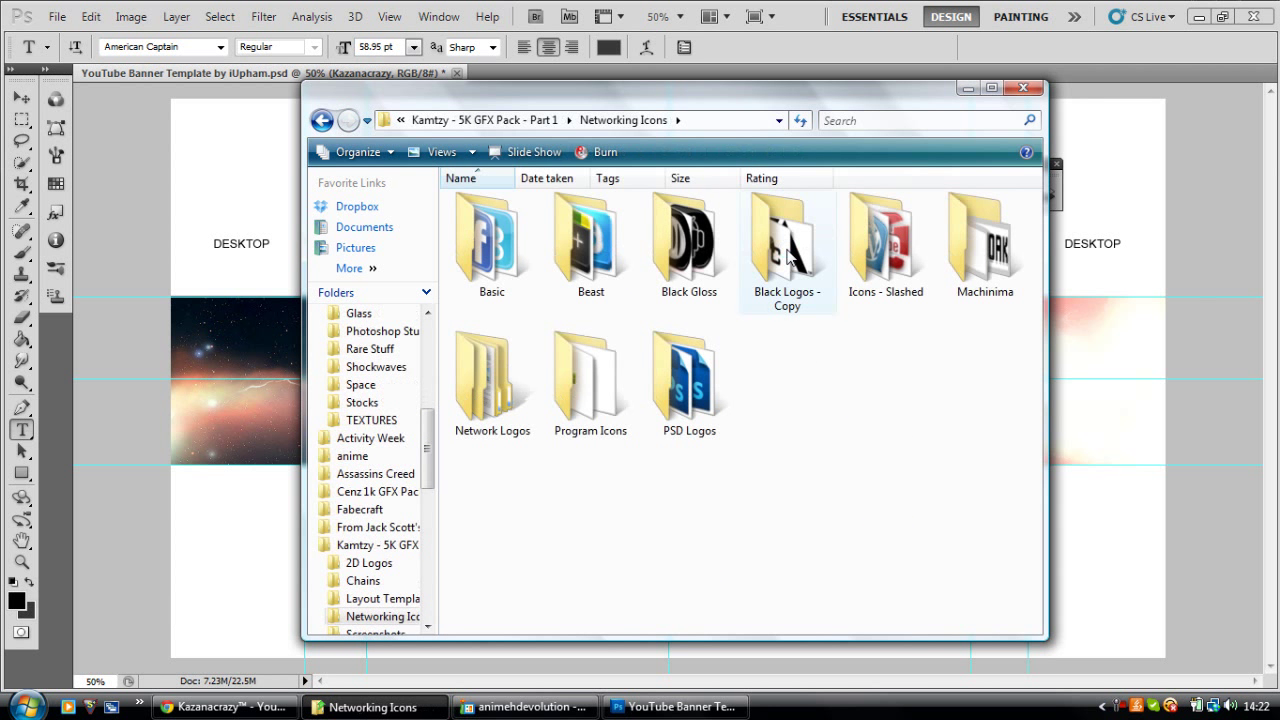
pyautogui.doubleClick(787, 252)
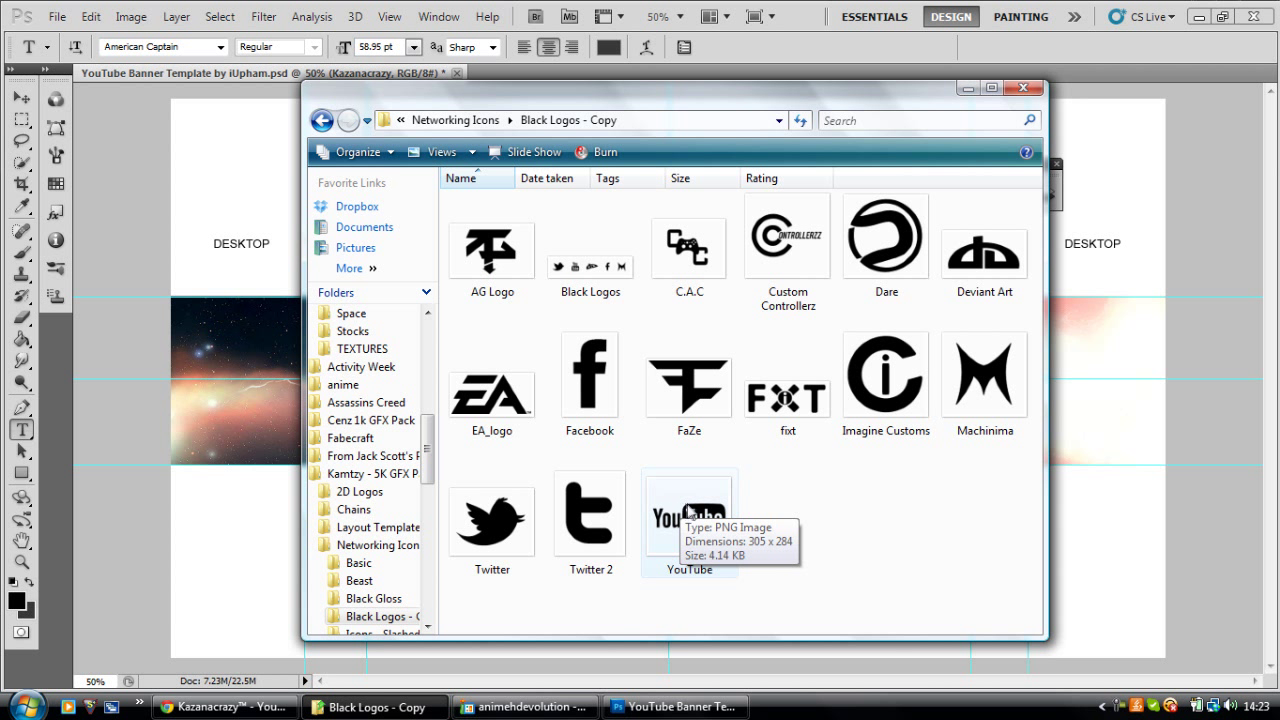
# Step: Drop YouTube.png onto the canvas, shrink it and centre it just under the KAZANACRAZY title
pyautogui.moveTo(688, 512); pyautogui.dragTo(1128, 424)
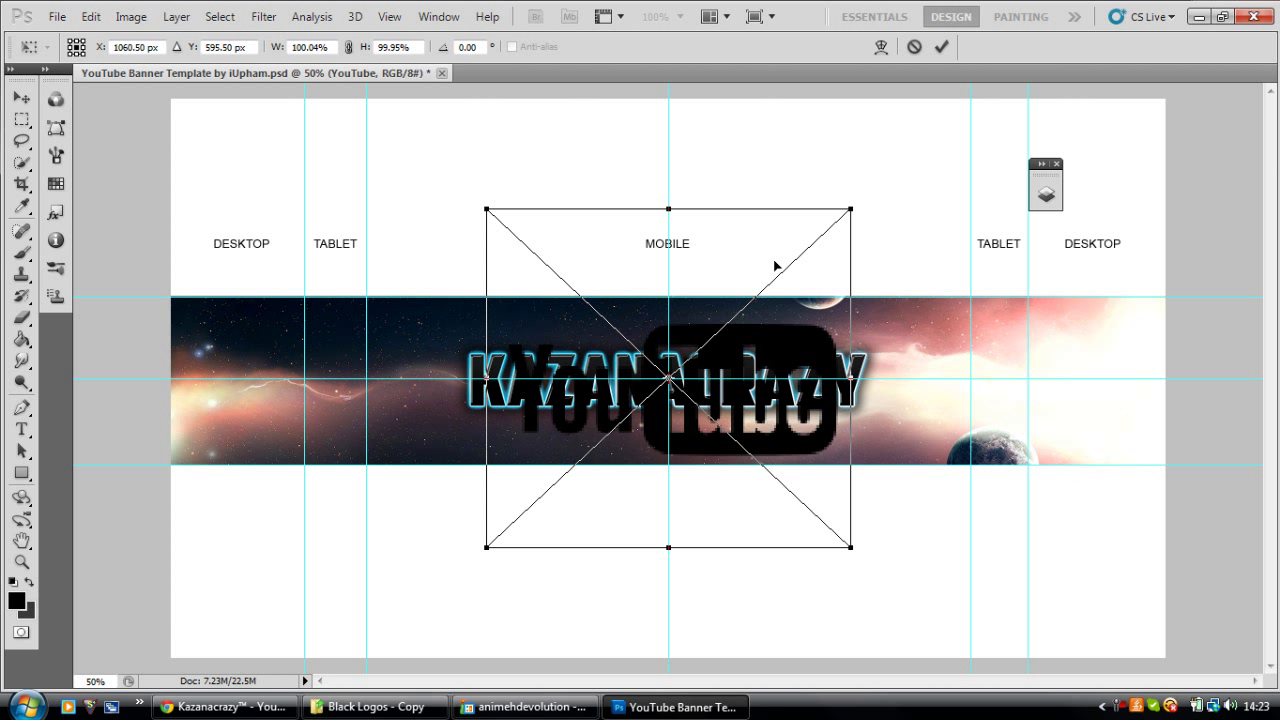
pyautogui.moveTo(850, 209); pyautogui.dragTo(662, 470)
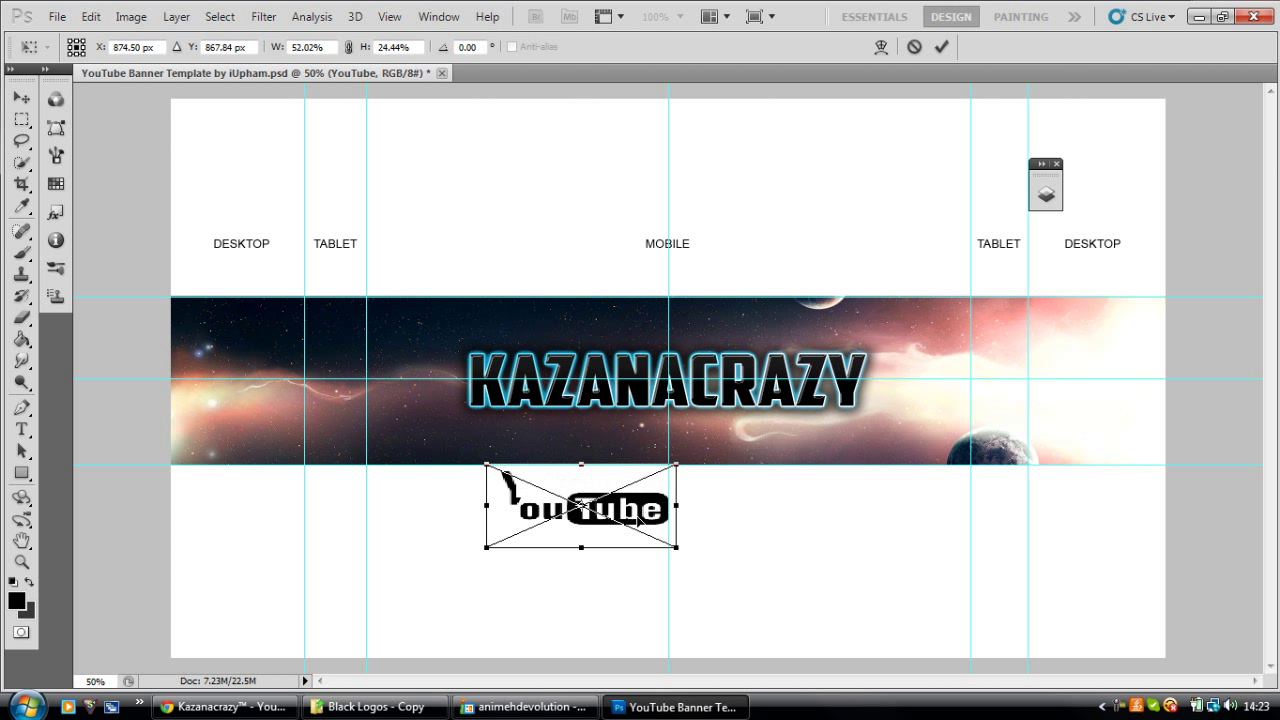
pyautogui.moveTo(636, 516); pyautogui.dragTo(708, 448)
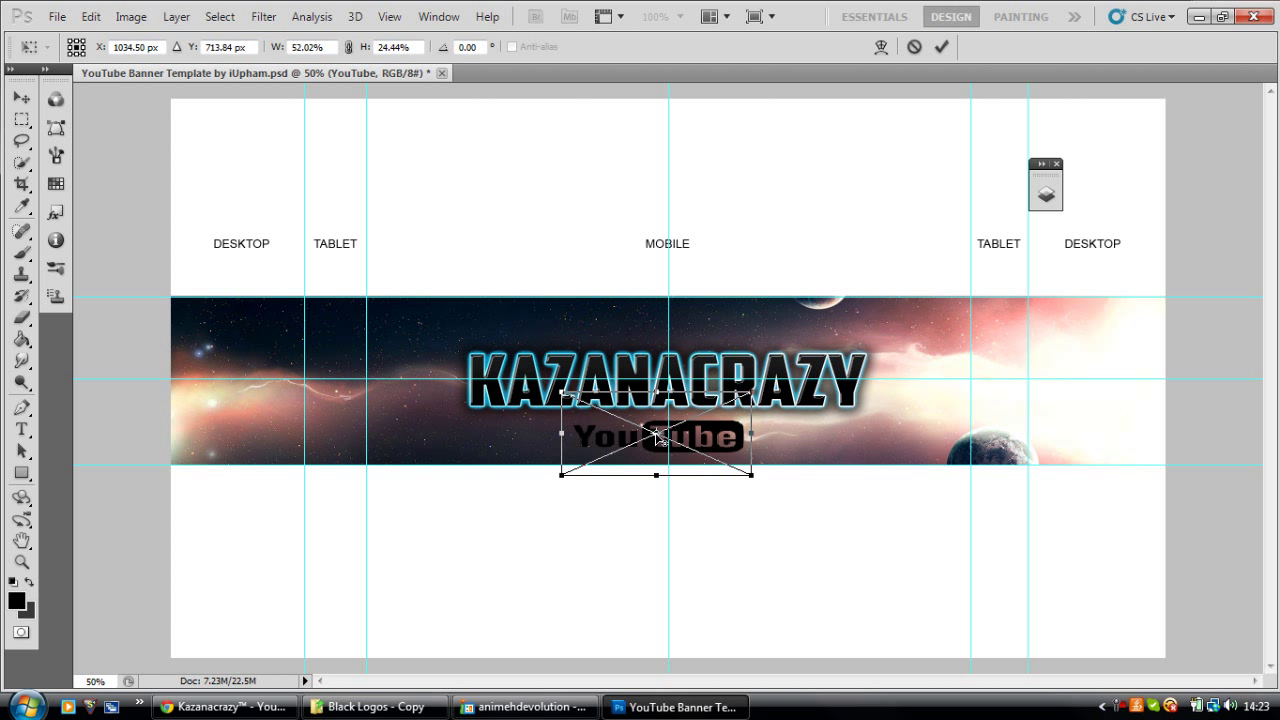
pyautogui.moveTo(655, 457); pyautogui.dragTo(677, 453)
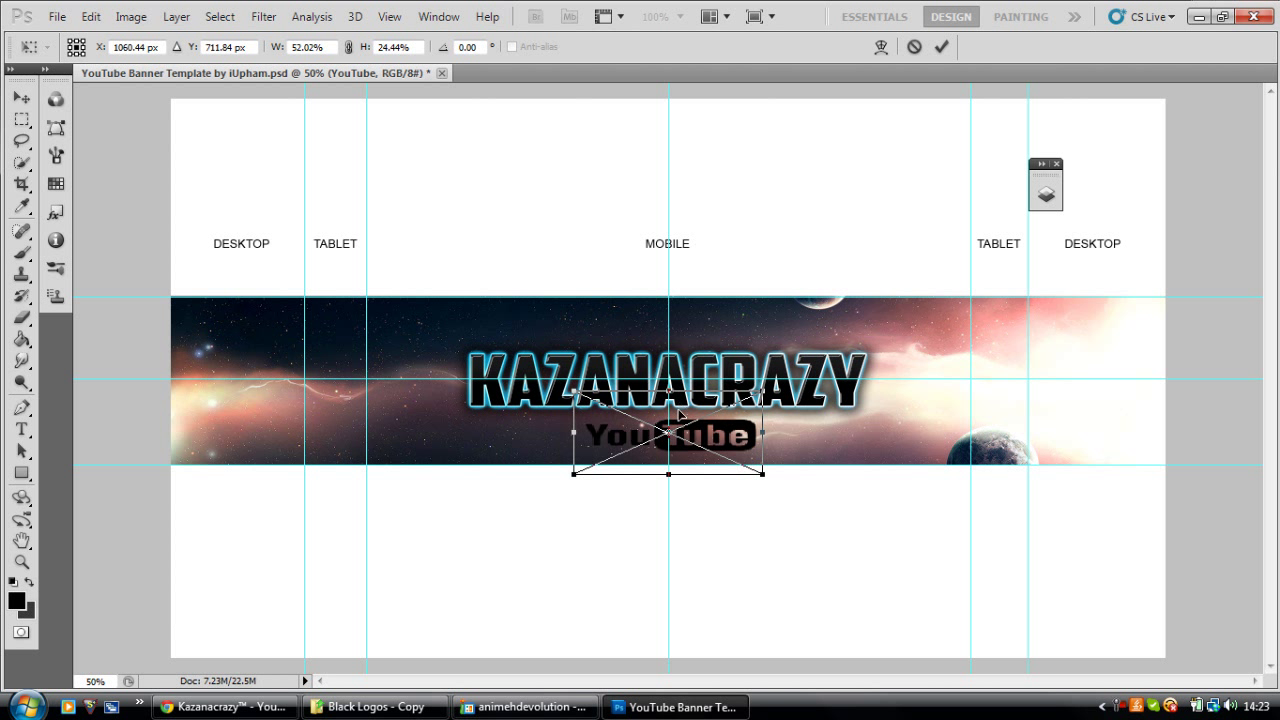
pyautogui.moveTo(577, 392); pyautogui.dragTo(648, 432)
pyautogui.hotkey('ctrl', 'z')
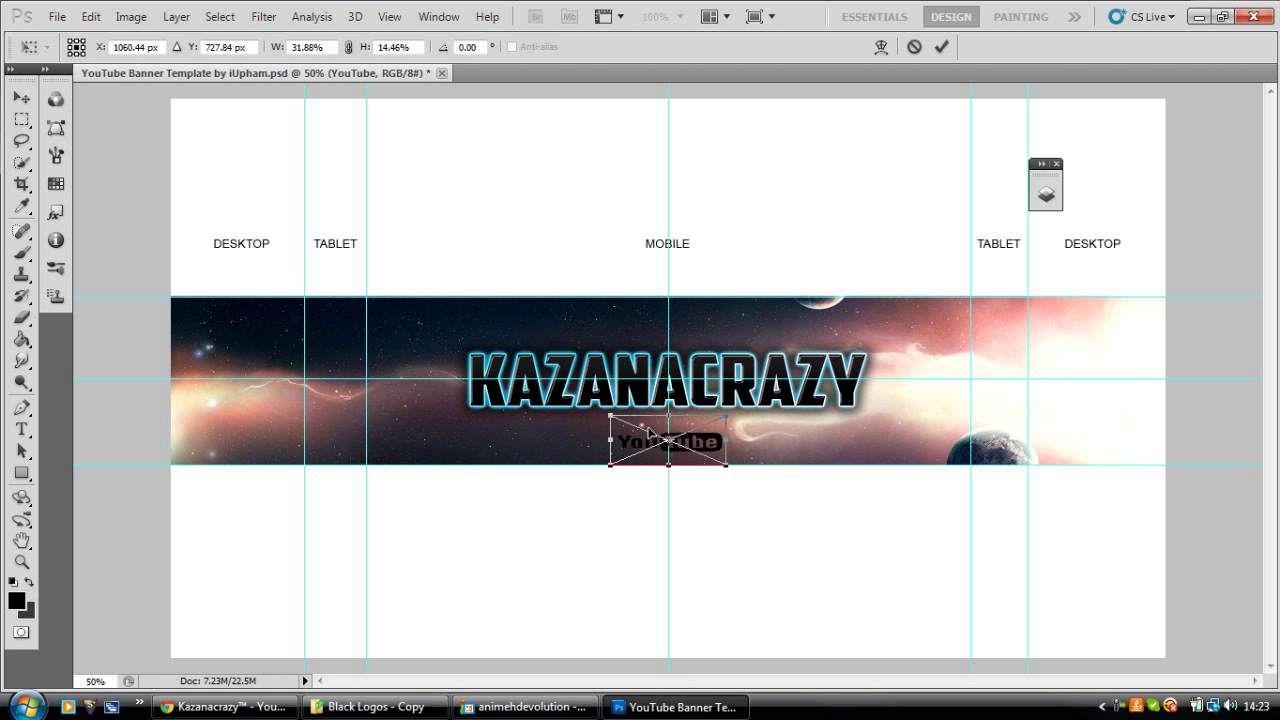
pyautogui.press('t')
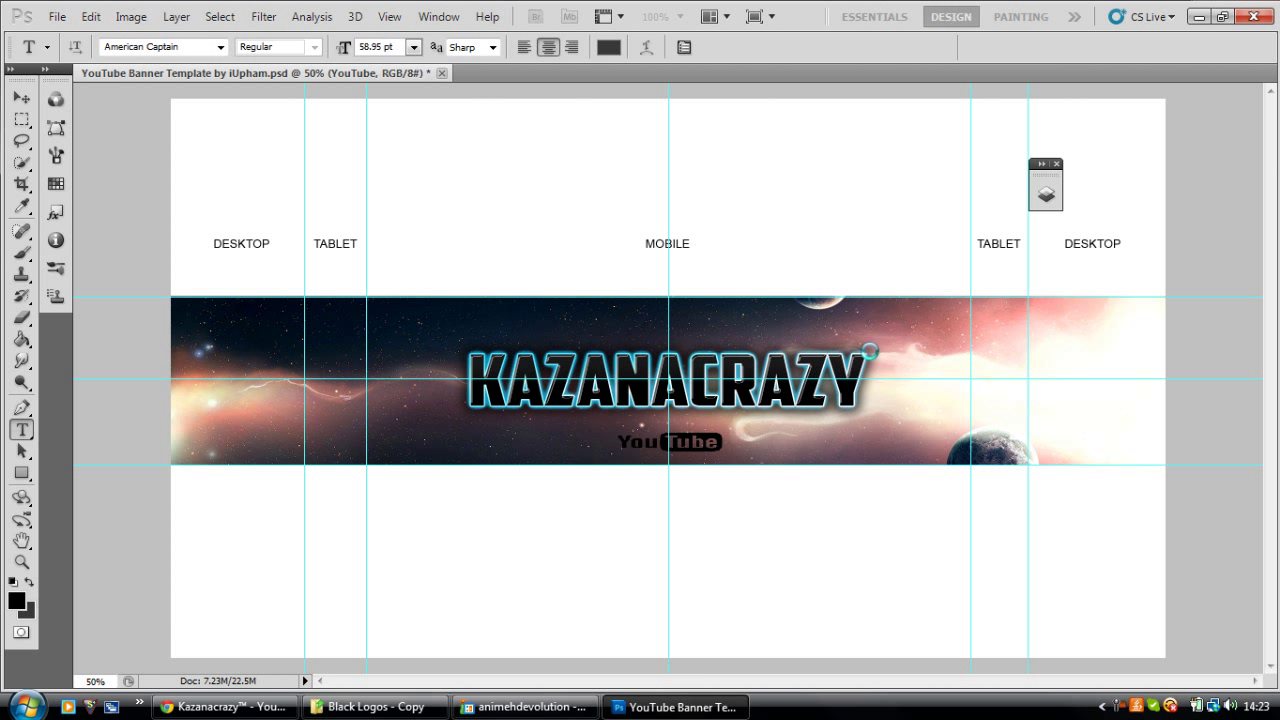
pyautogui.click(1046, 194)
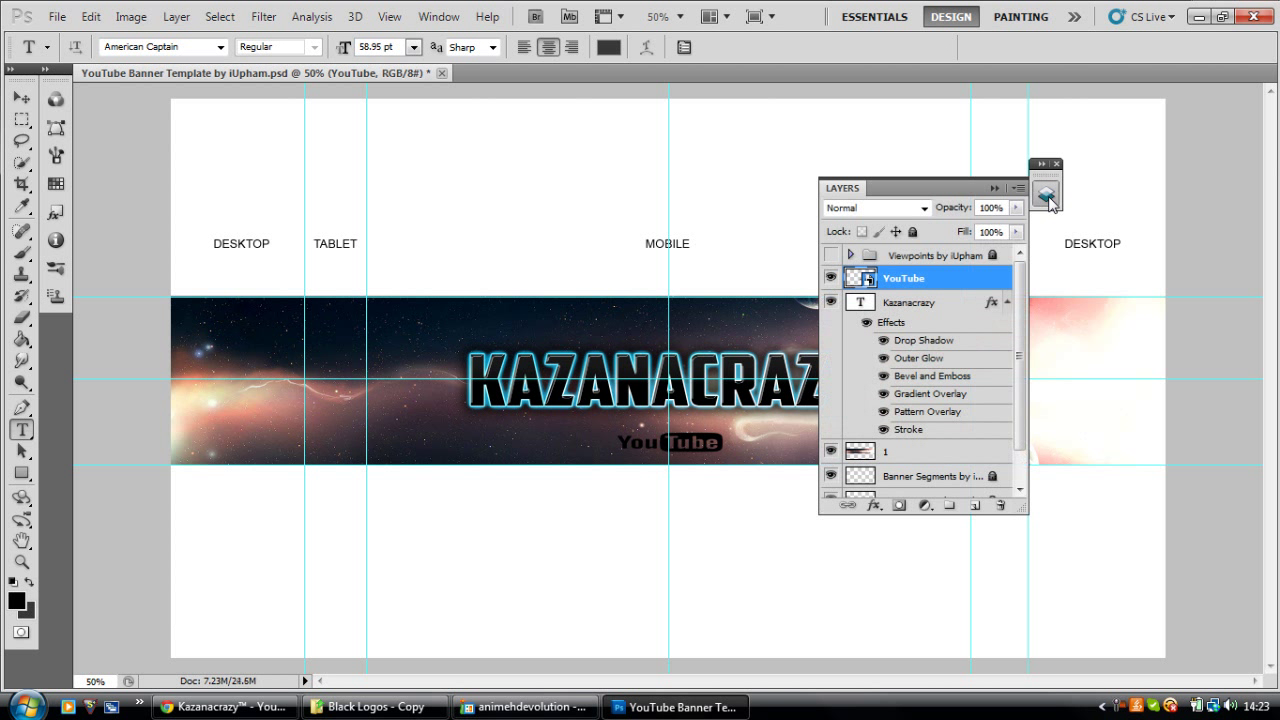
# Step: Give the YouTube layer a glossy preset layer style and reduce its Stroke size
pyautogui.doubleClick(941, 290)
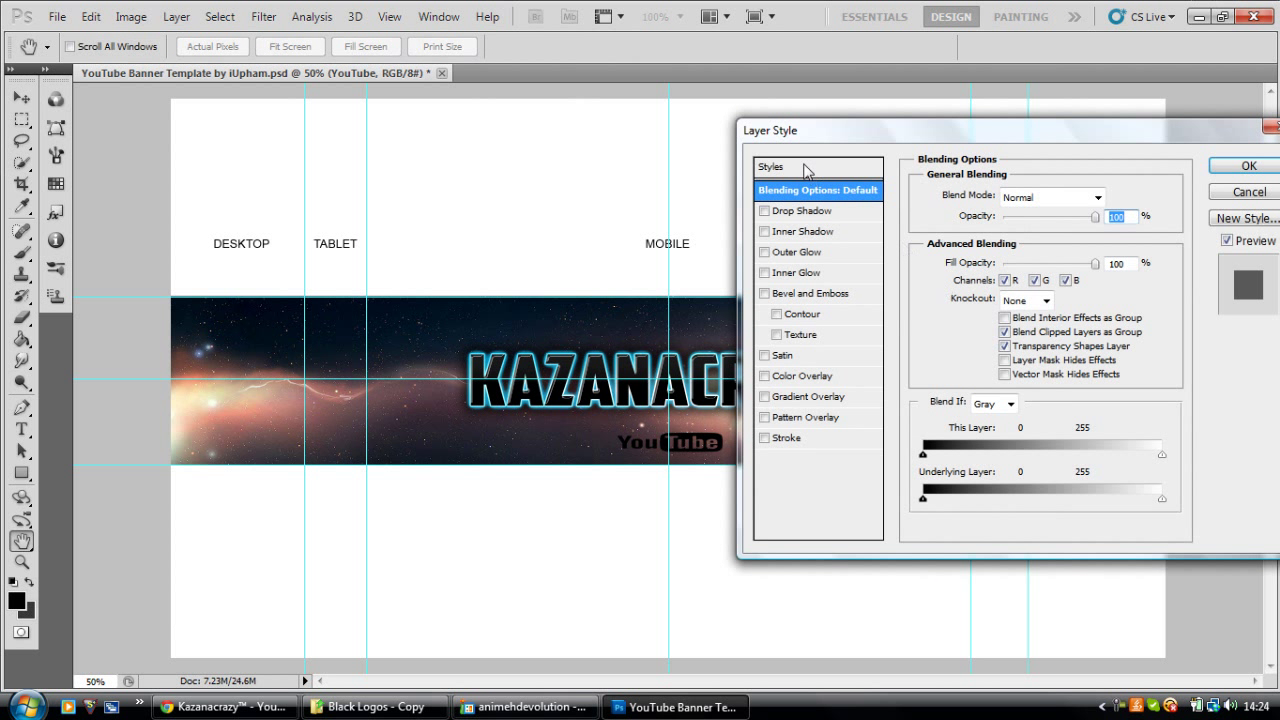
pyautogui.click(805, 168)
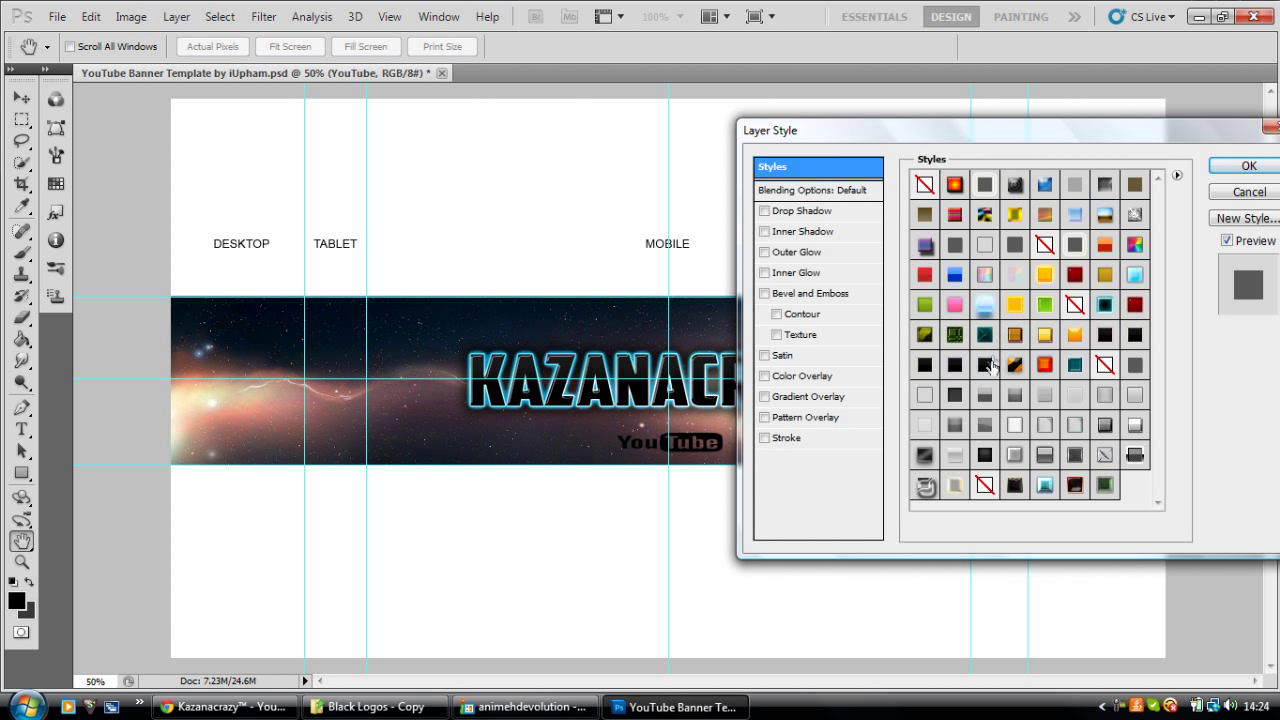
pyautogui.click(987, 365)
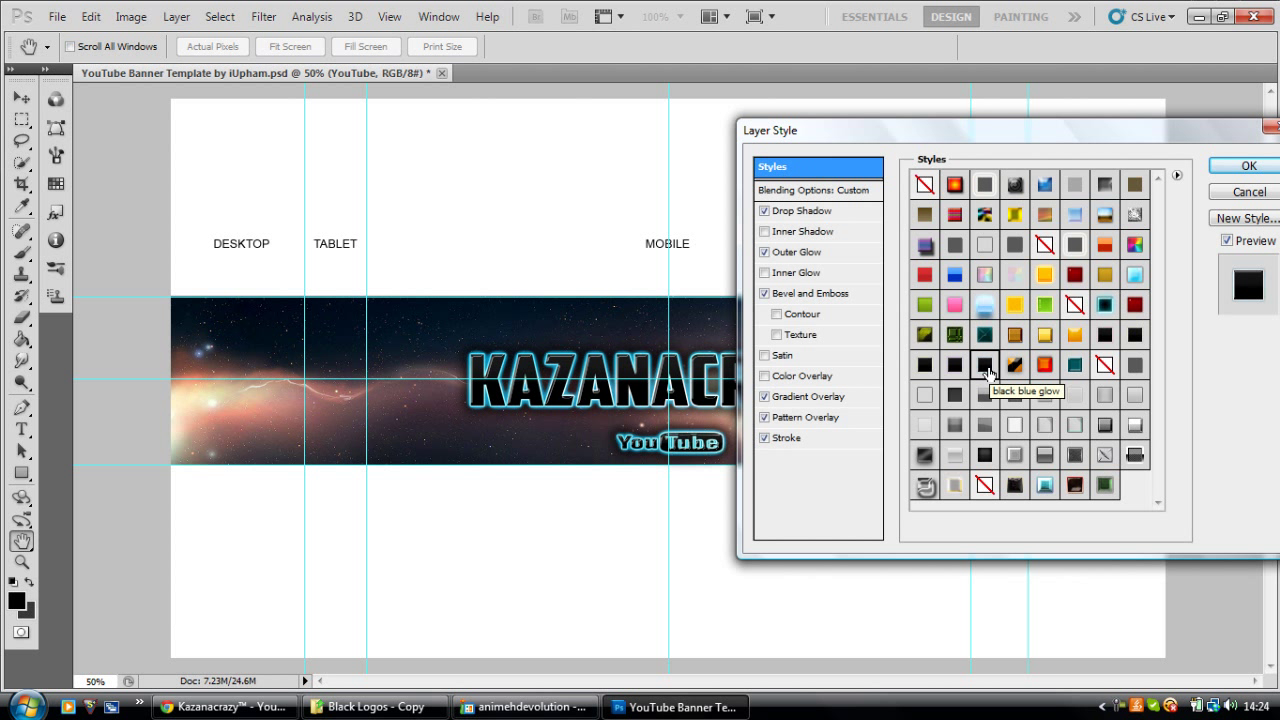
pyautogui.click(1138, 455)
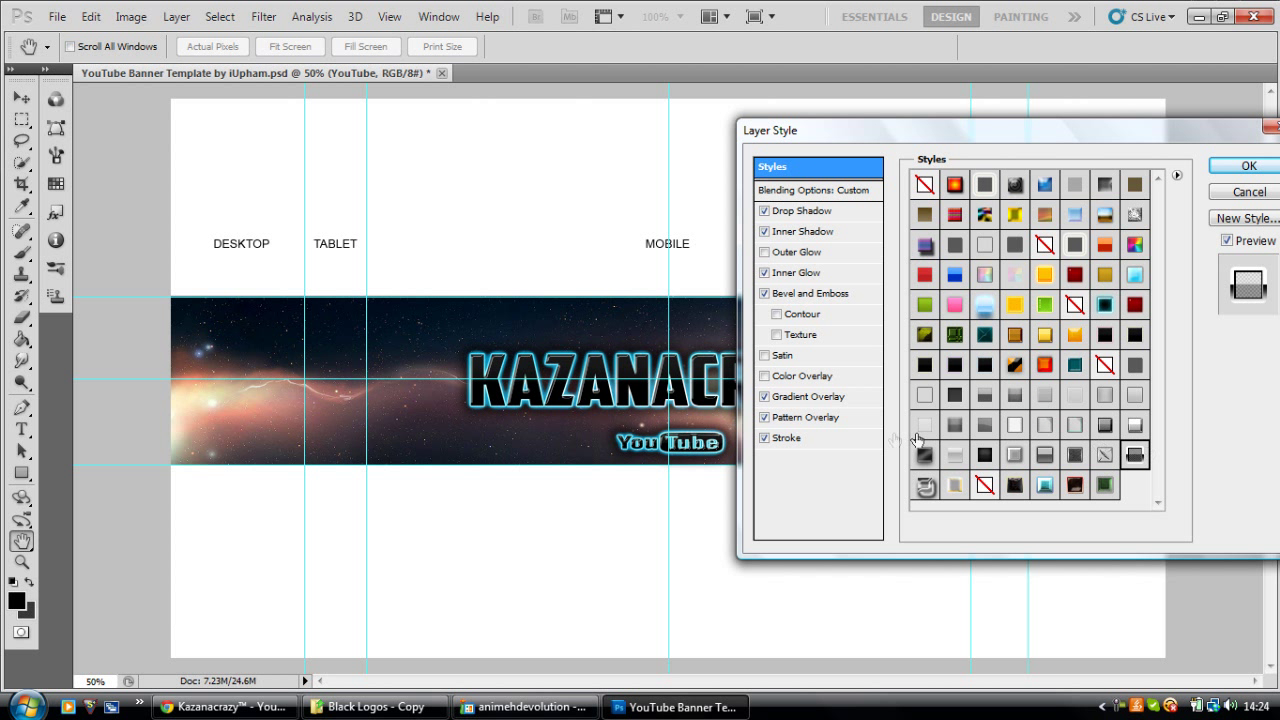
pyautogui.click(795, 442)
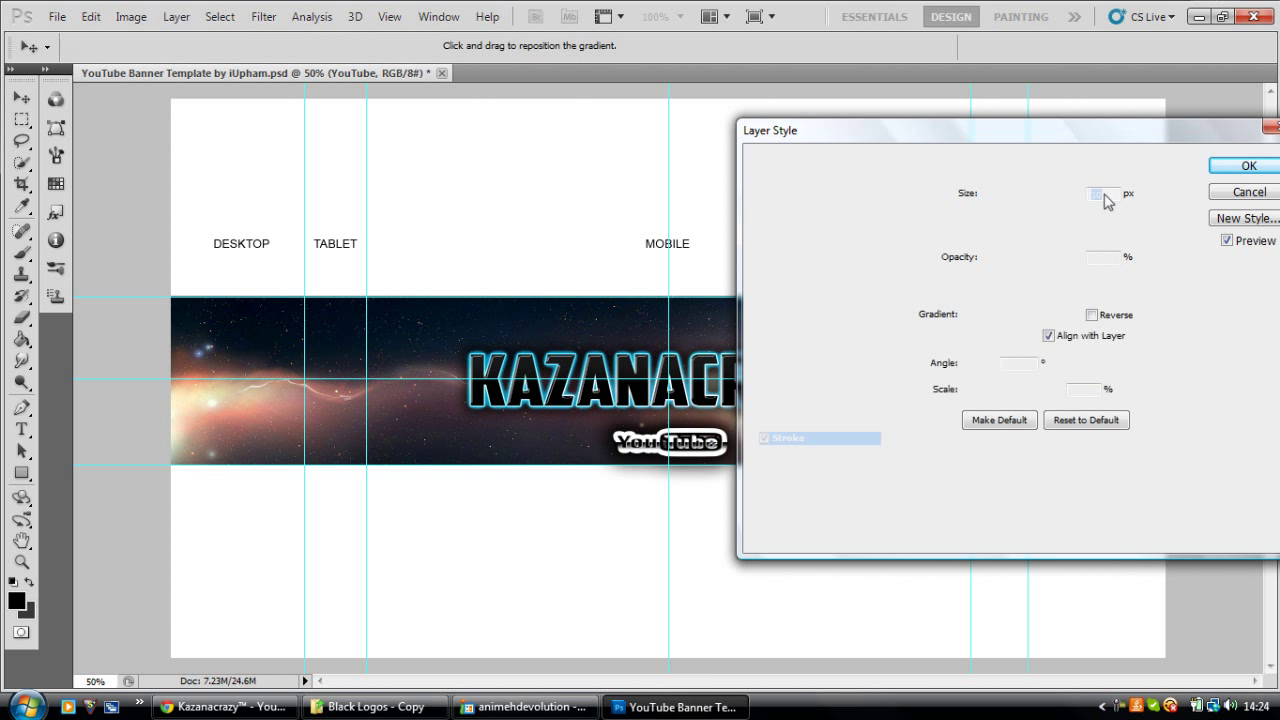
pyautogui.moveTo(996, 197); pyautogui.dragTo(988, 198)
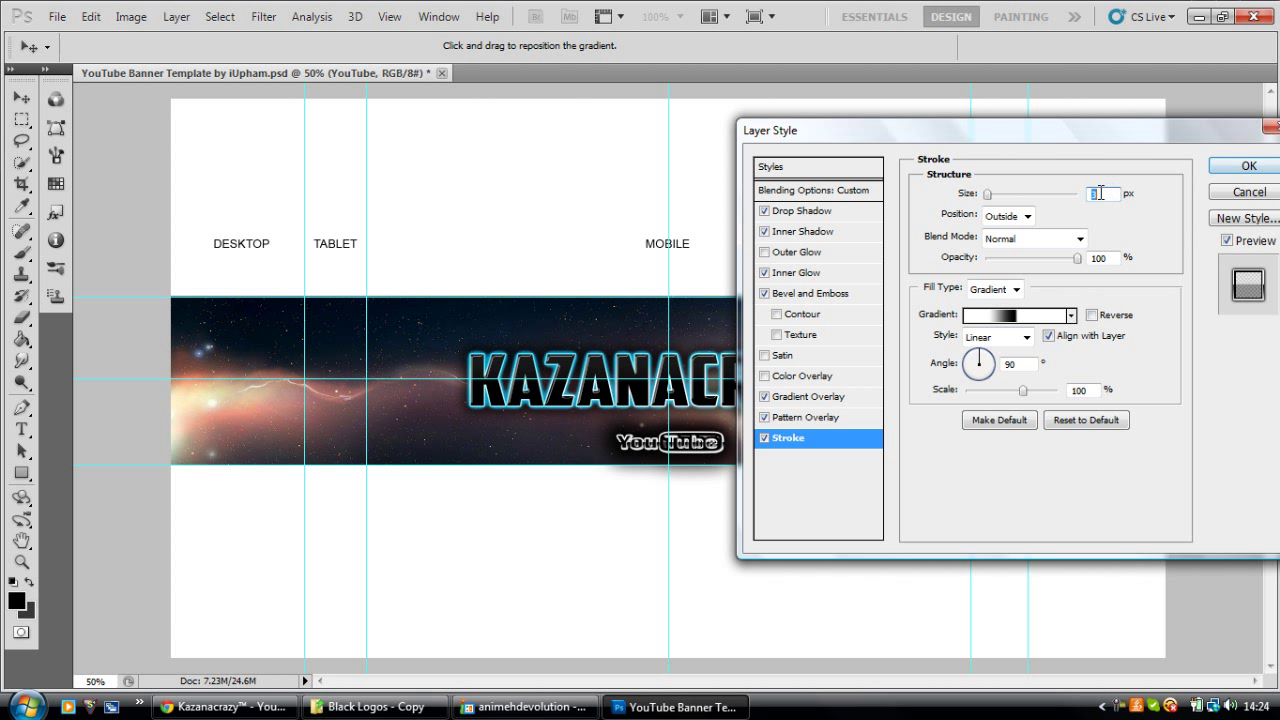
pyautogui.click(1236, 172)
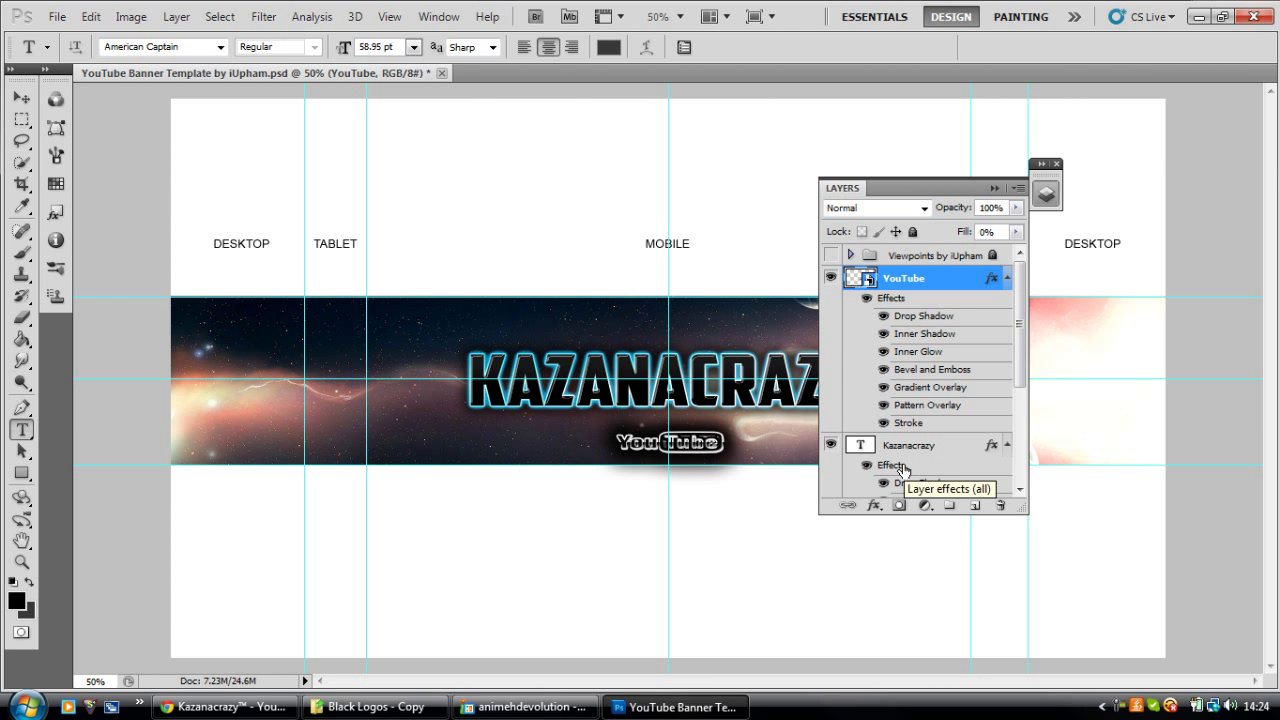
# Step: Collapse the Layers panel, minimize Photoshop to view the desktop, then restore the banner
pyautogui.click(994, 188)
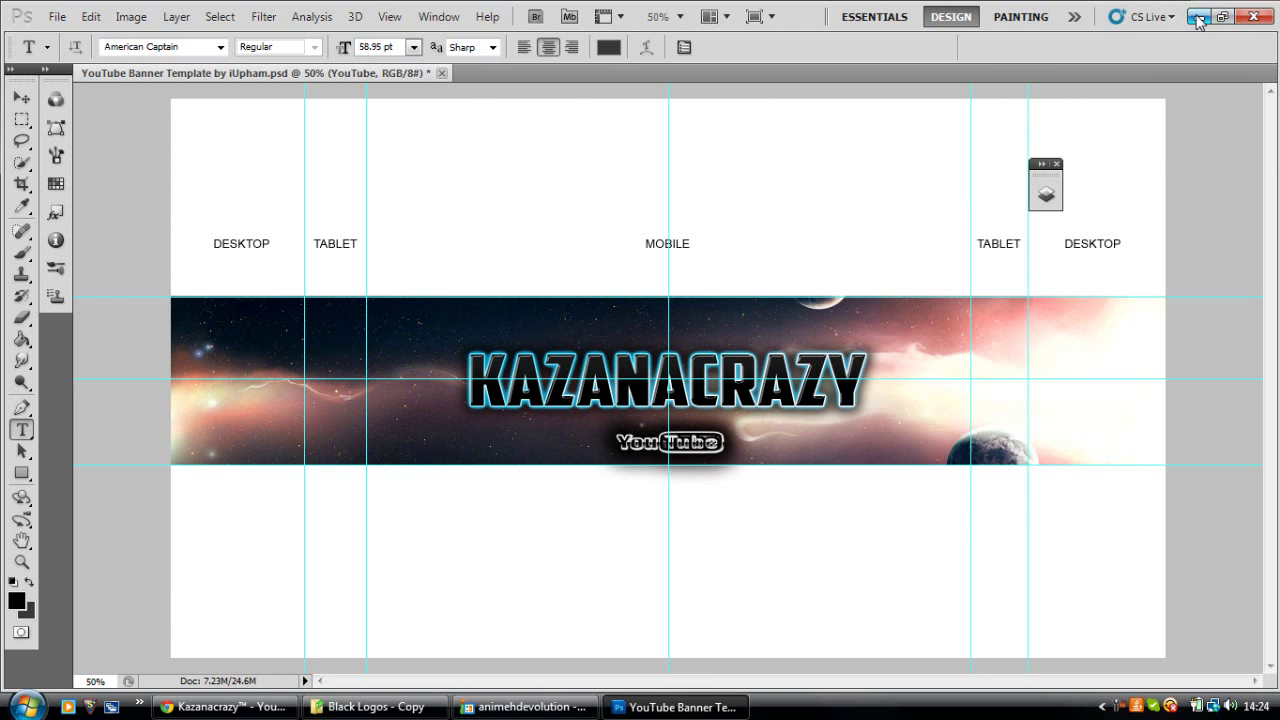
pyautogui.click(1199, 17)
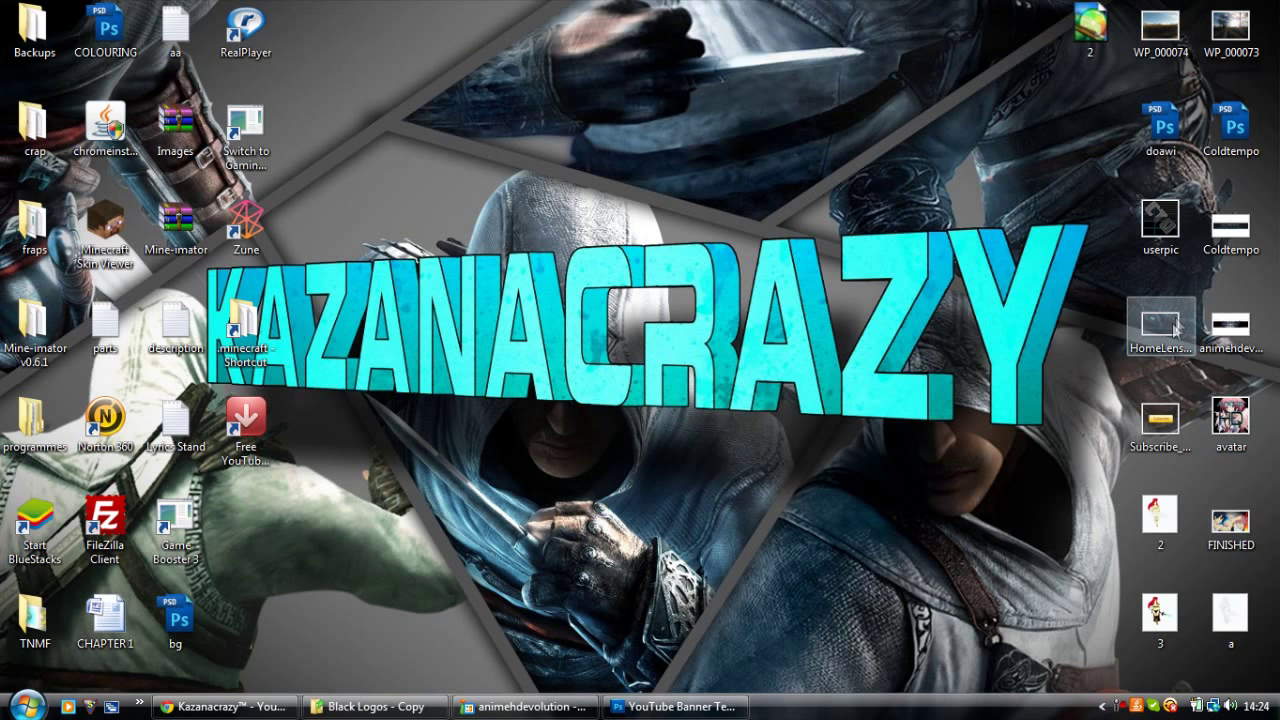
pyautogui.click(666, 708)
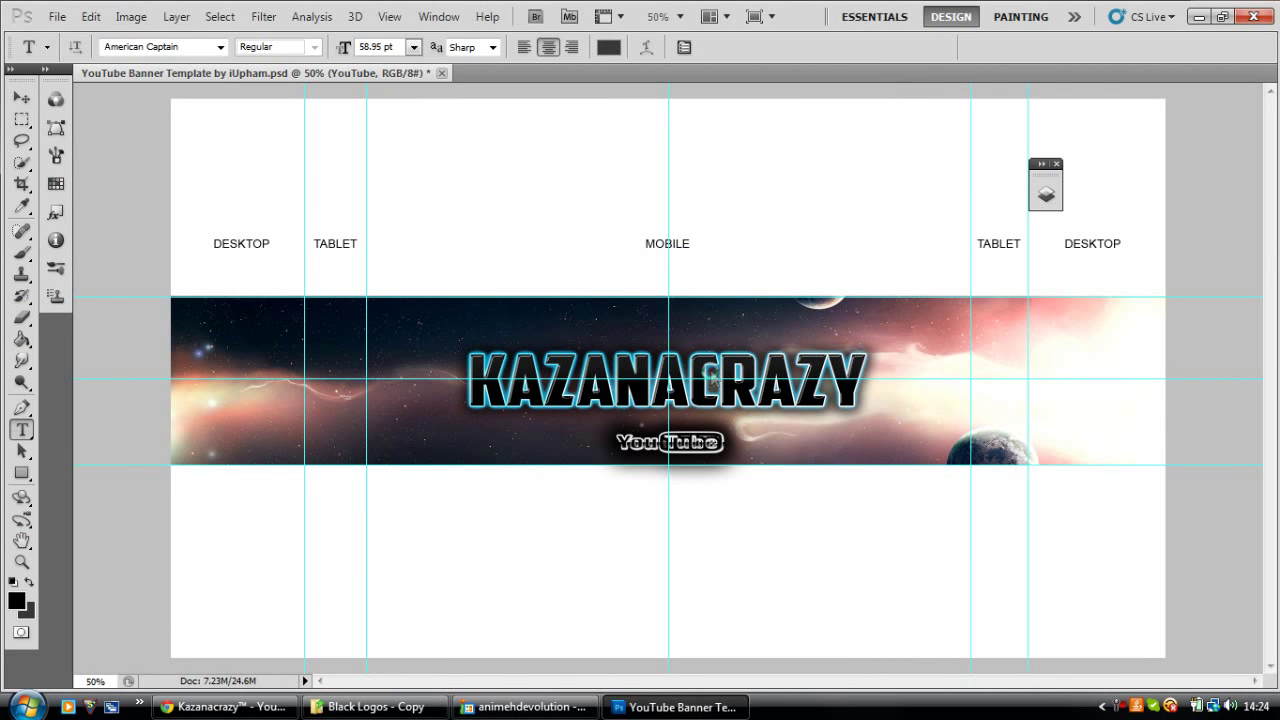
# Step: Place HomeLensFlare on the canvas at 24.58% width, right of the title
pyautogui.moveTo(710, 374); pyautogui.dragTo(712, 380)
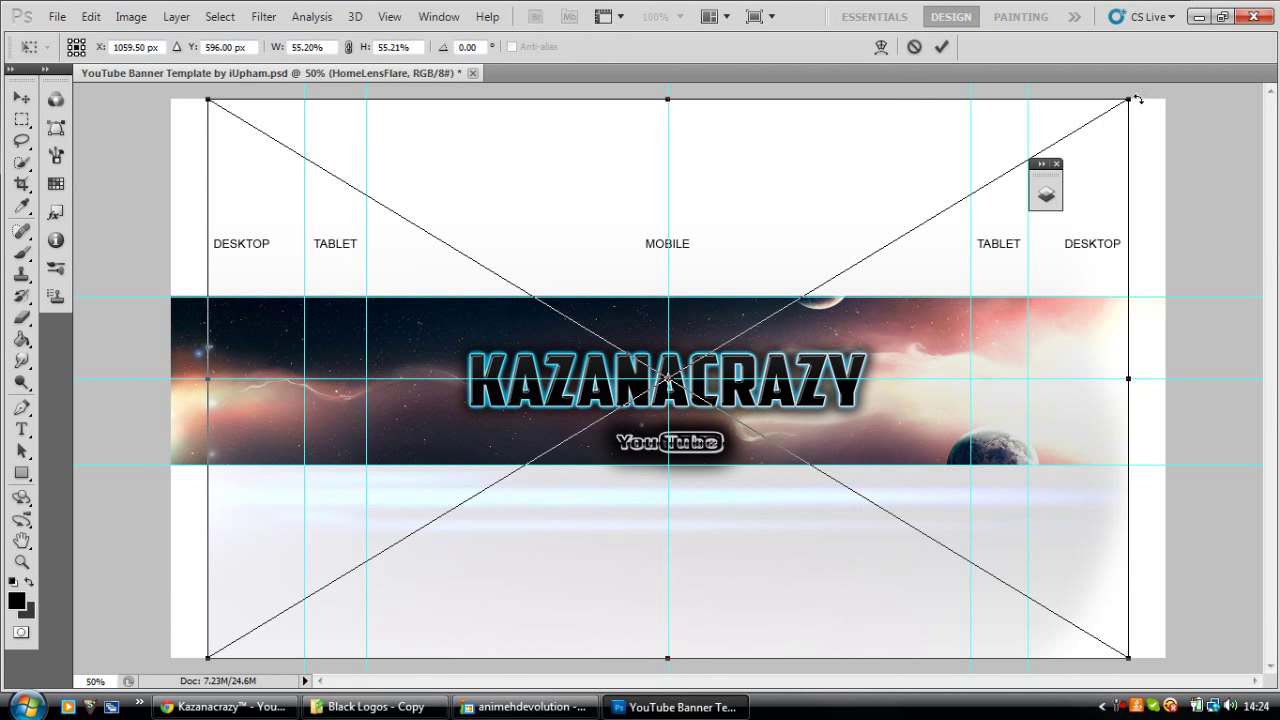
pyautogui.moveTo(1128, 99); pyautogui.dragTo(613, 423)
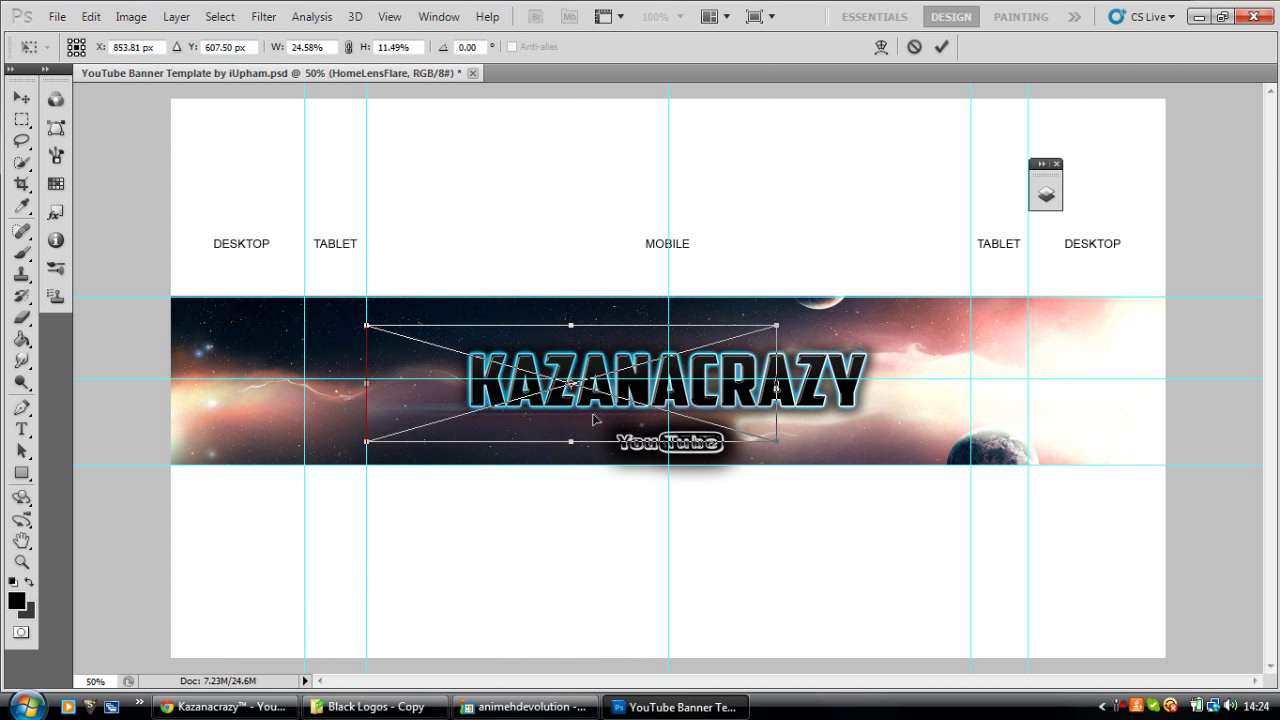
pyautogui.moveTo(576, 418); pyautogui.dragTo(878, 400)
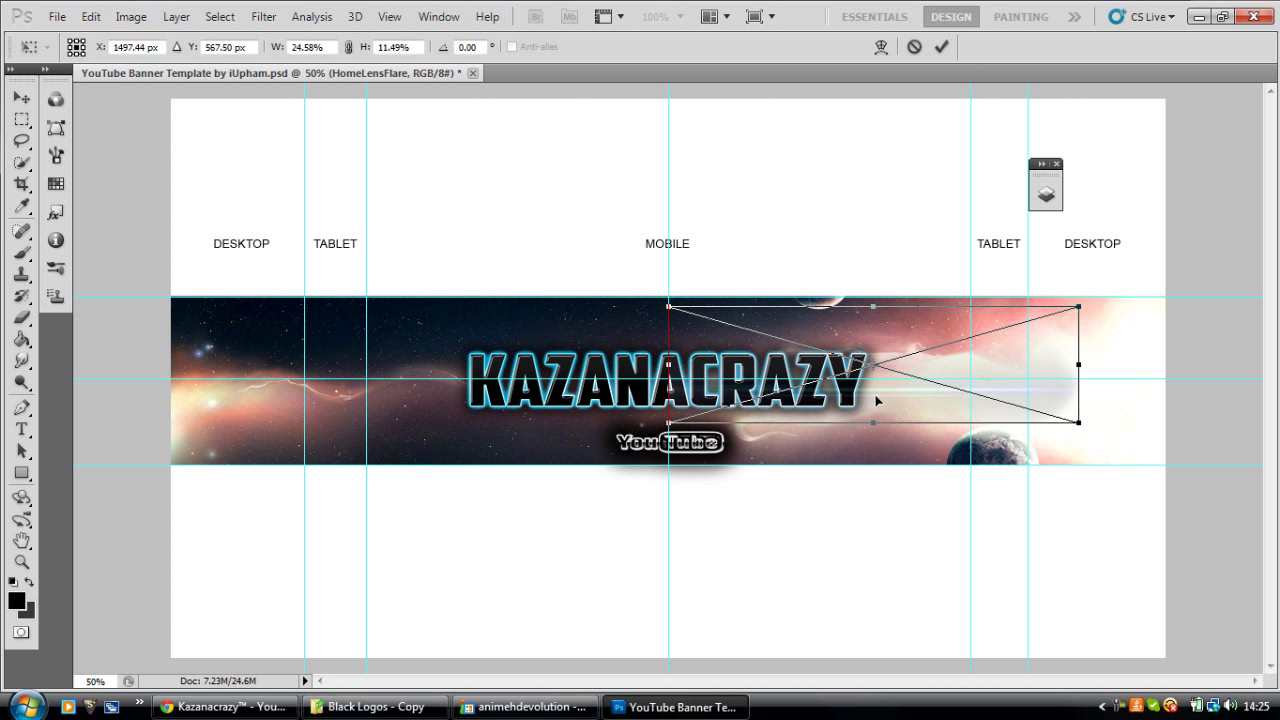
pyautogui.press('Return')
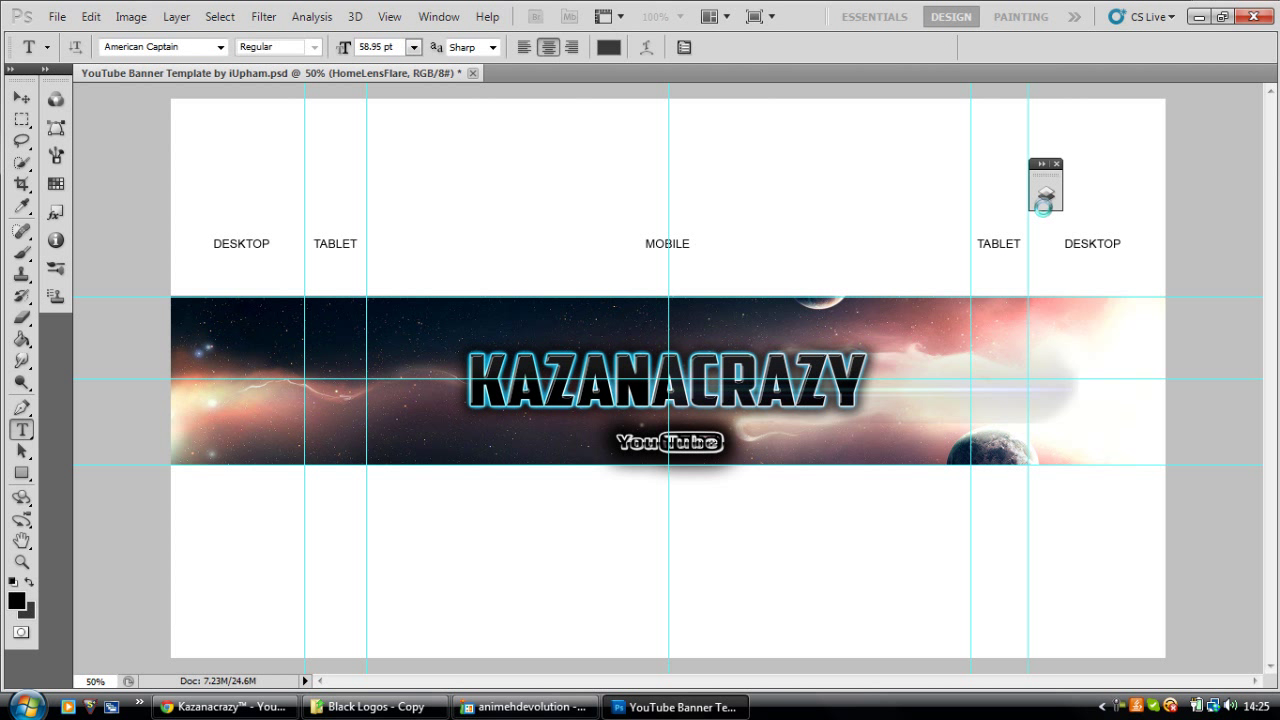
# Step: Duplicate the HomeLensFlare layer, keeping the copy's blend mode at Normal
pyautogui.click(1045, 194)
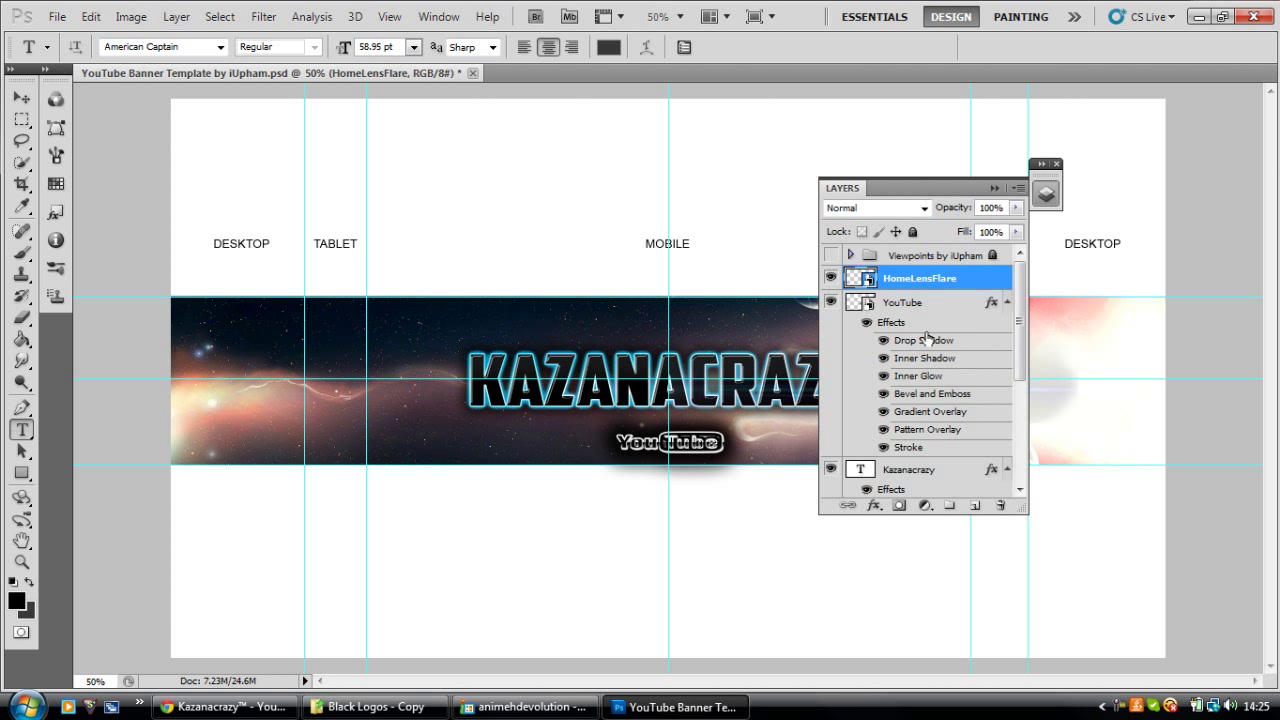
pyautogui.hotkey('ctrl', 'j')
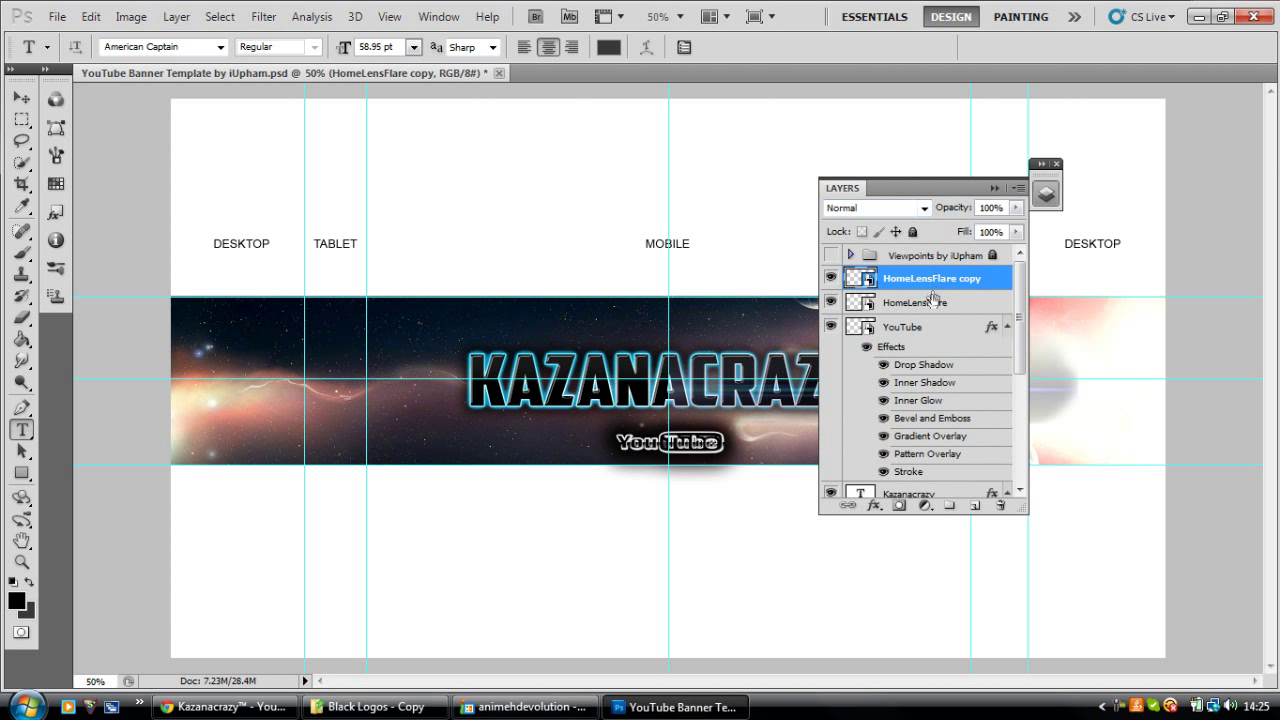
pyautogui.click(923, 208)
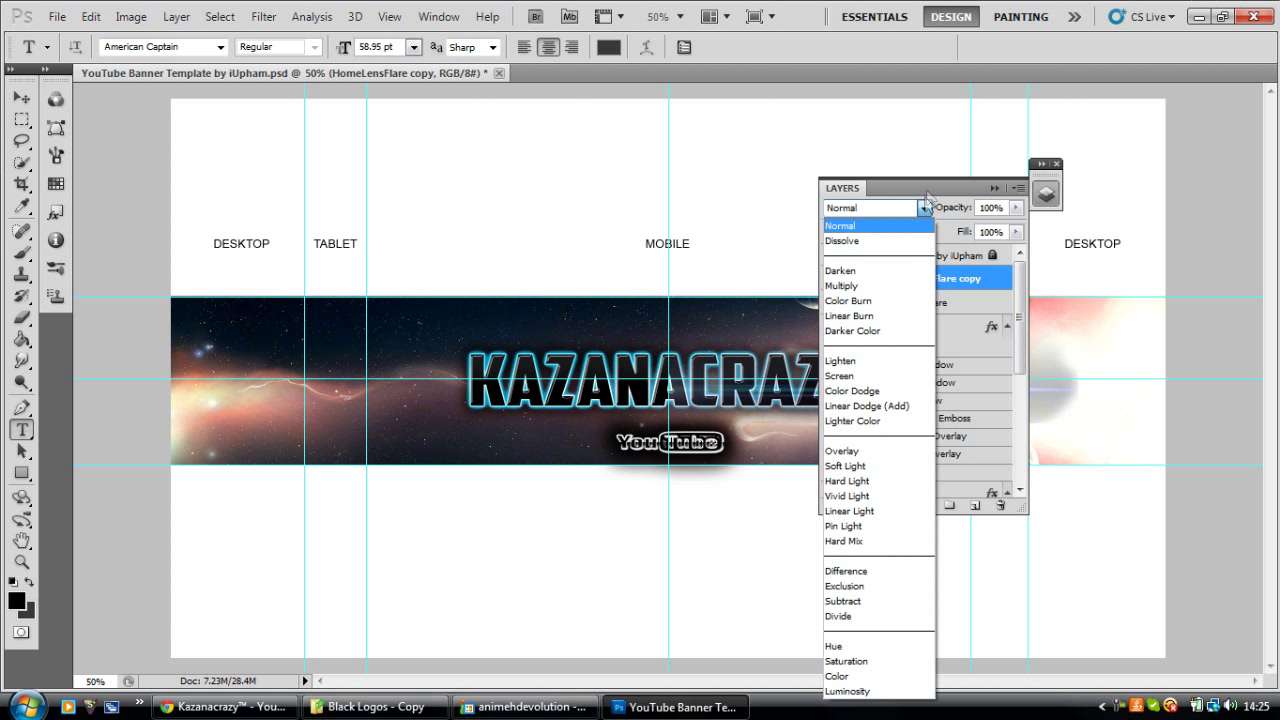
pyautogui.click(923, 208)
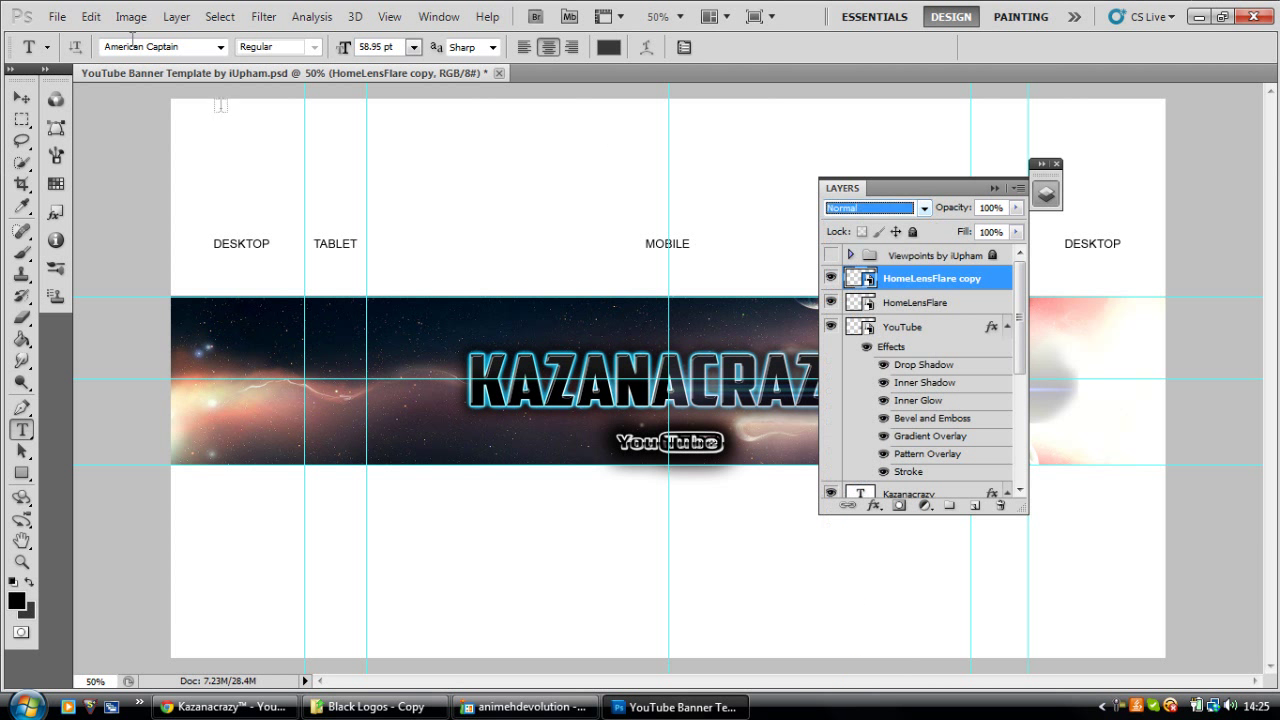
# Step: Flip the flare copy horizontally and slide it left across the banner
pyautogui.click(78, 17)
pyautogui.moveTo(157, 383)
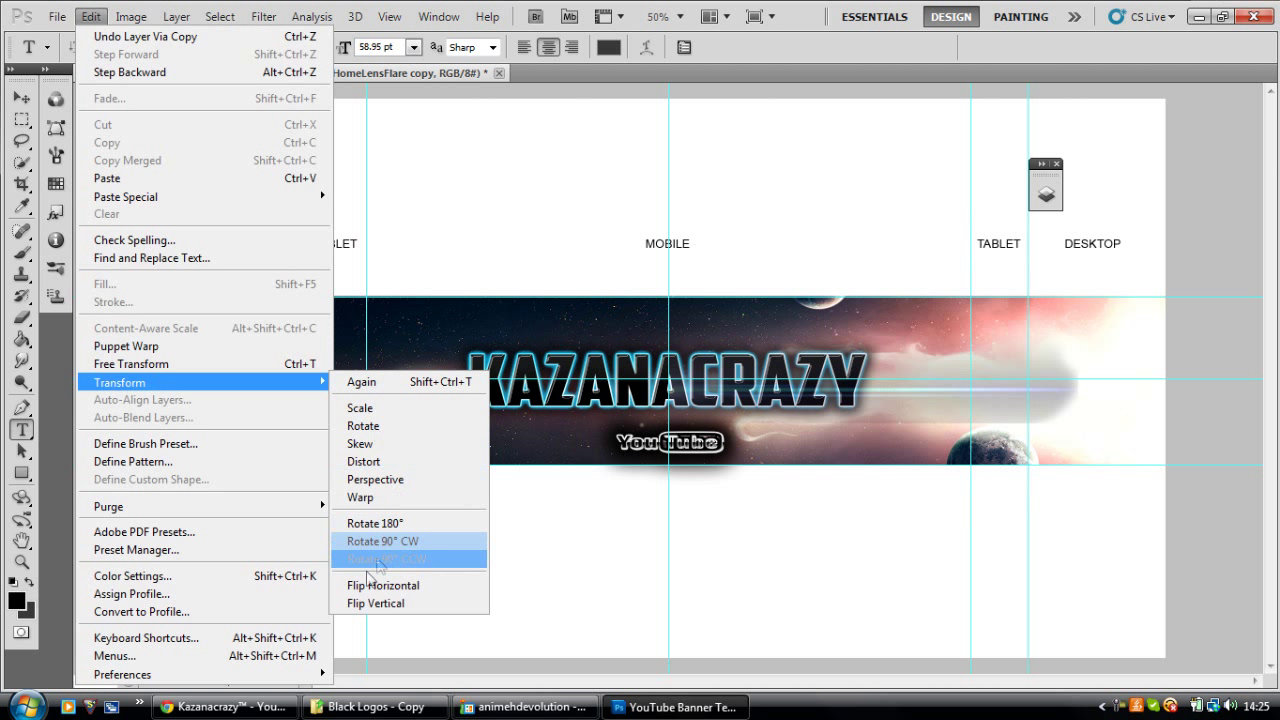
pyautogui.click(362, 582)
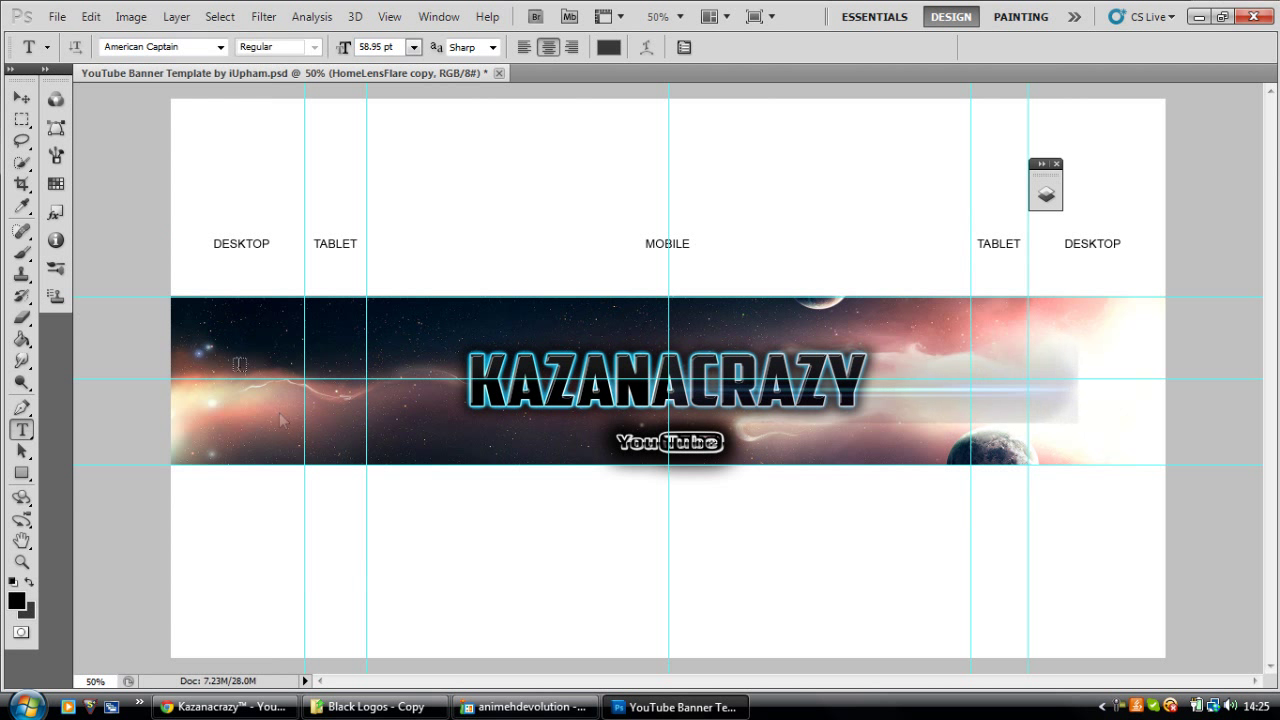
pyautogui.click(23, 99)
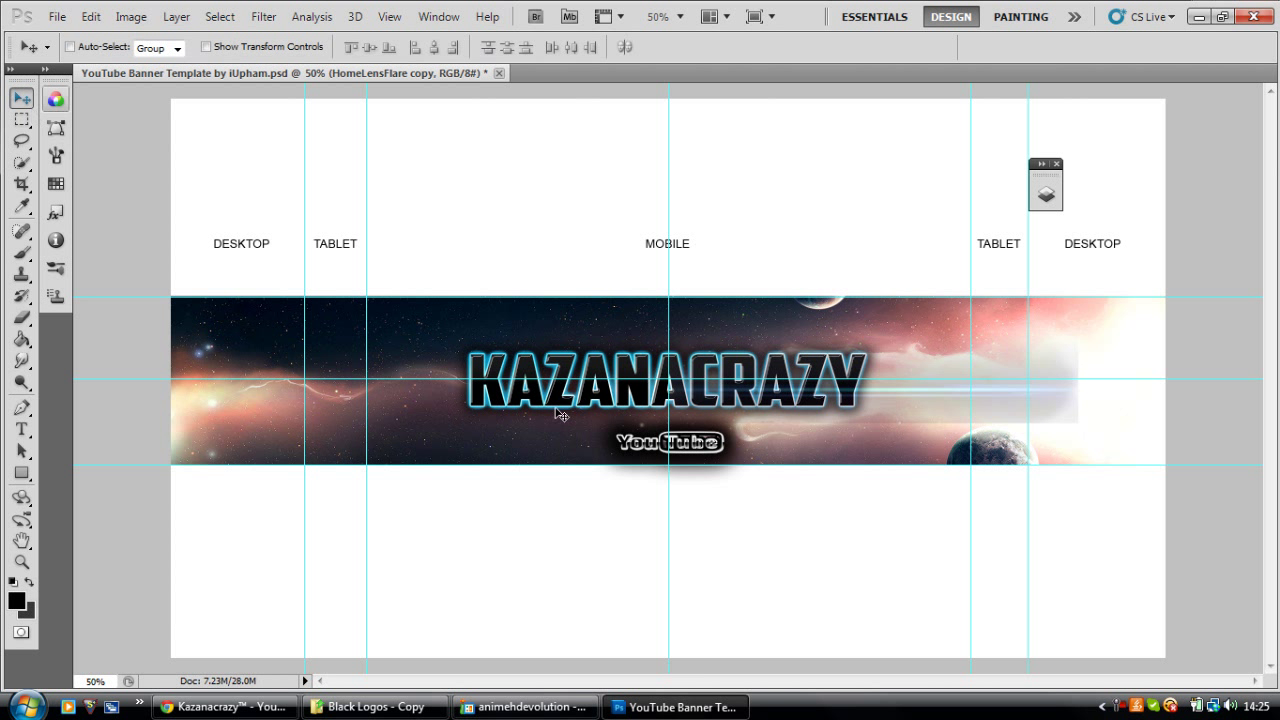
pyautogui.moveTo(573, 407); pyautogui.dragTo(376, 400)
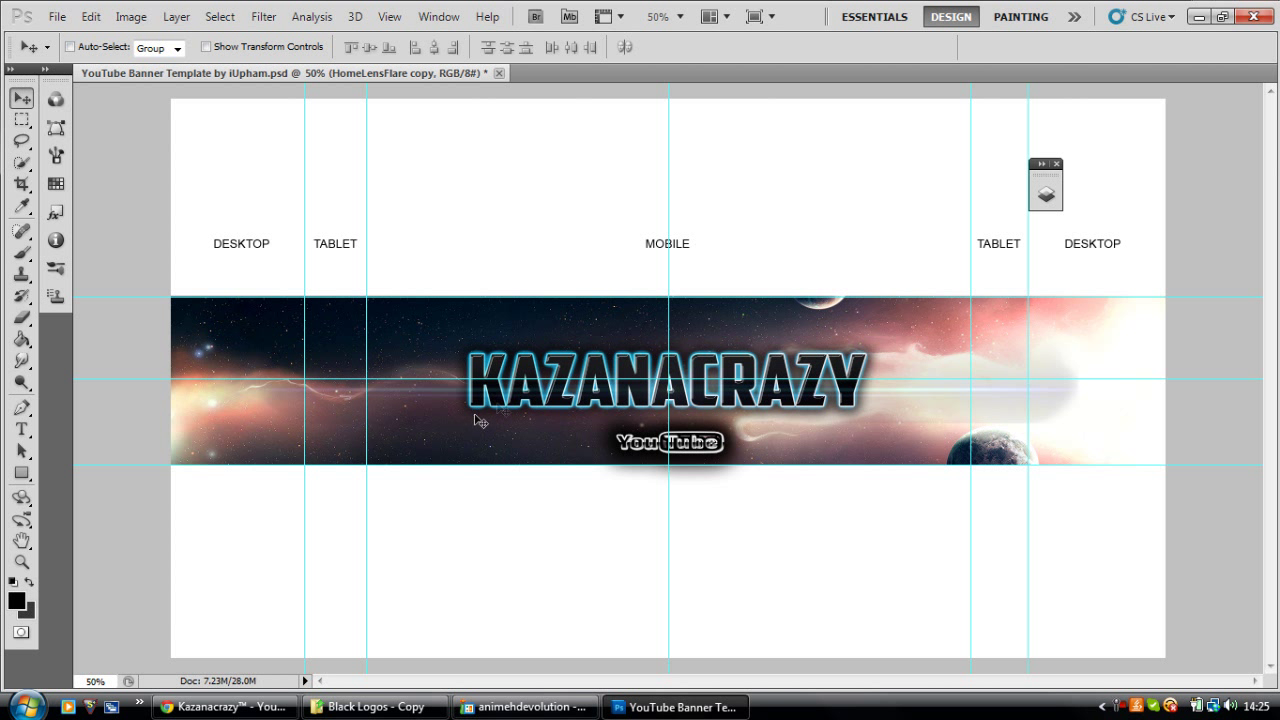
# Step: Merge HomeLensFlare and its copy into a single layer
pyautogui.click(1046, 194)
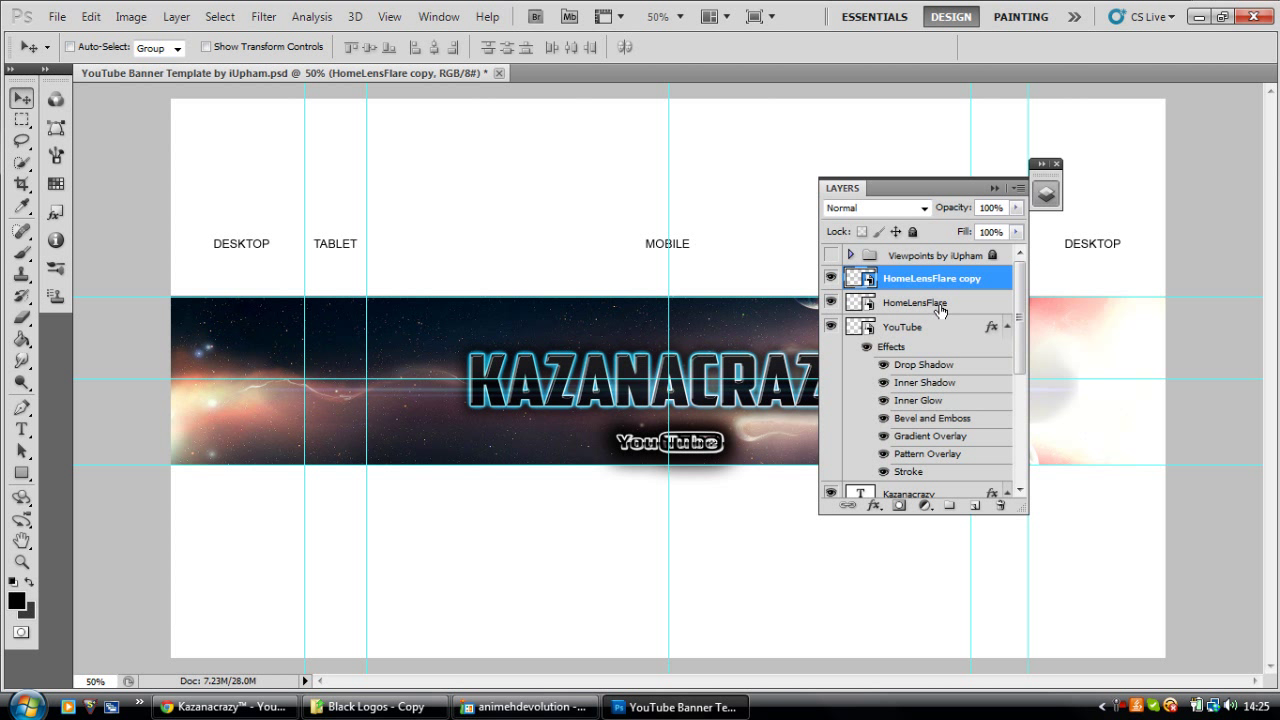
pyautogui.keyDown('shift'); pyautogui.click(938, 304); pyautogui.keyUp('shift')
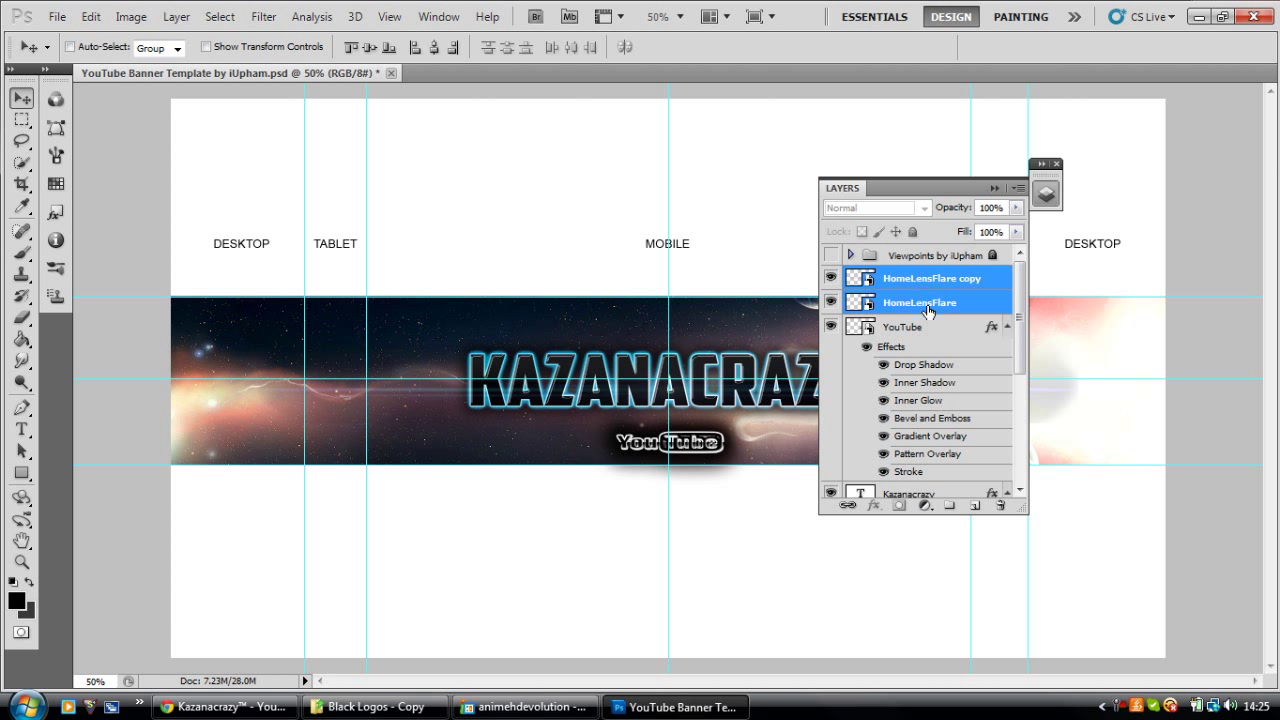
pyautogui.rightClick(928, 311)
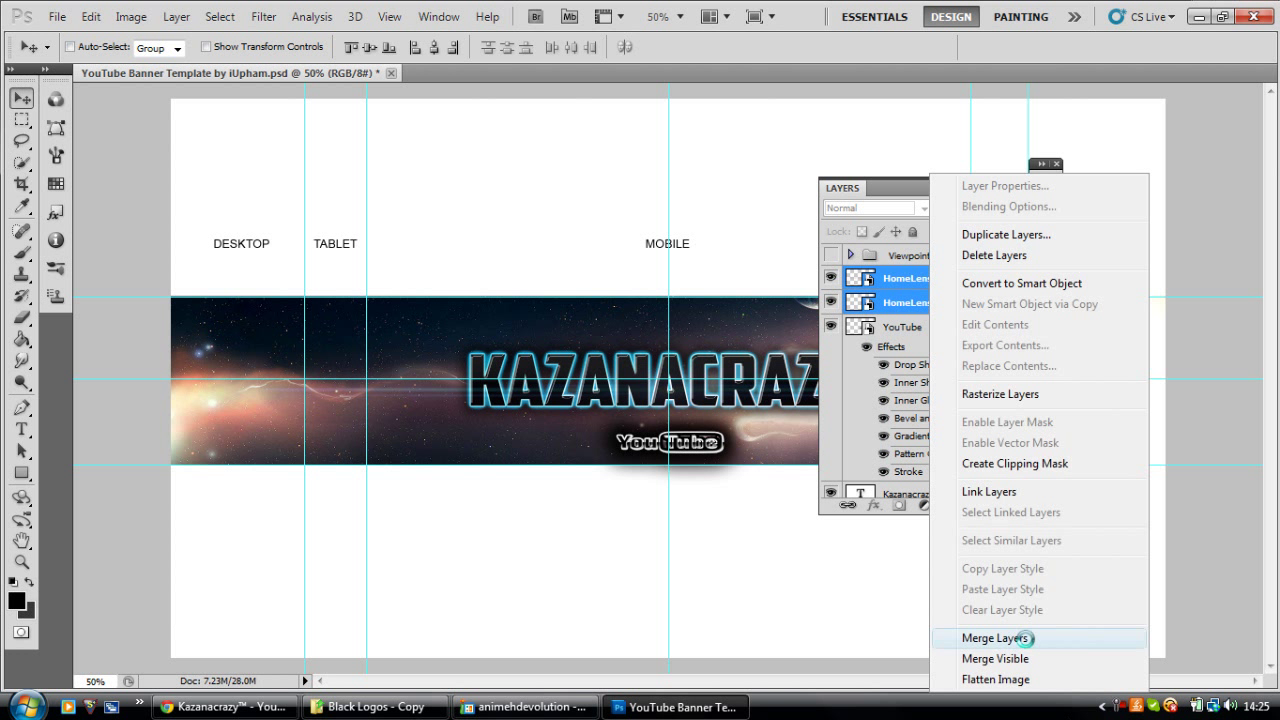
pyautogui.click(1025, 638)
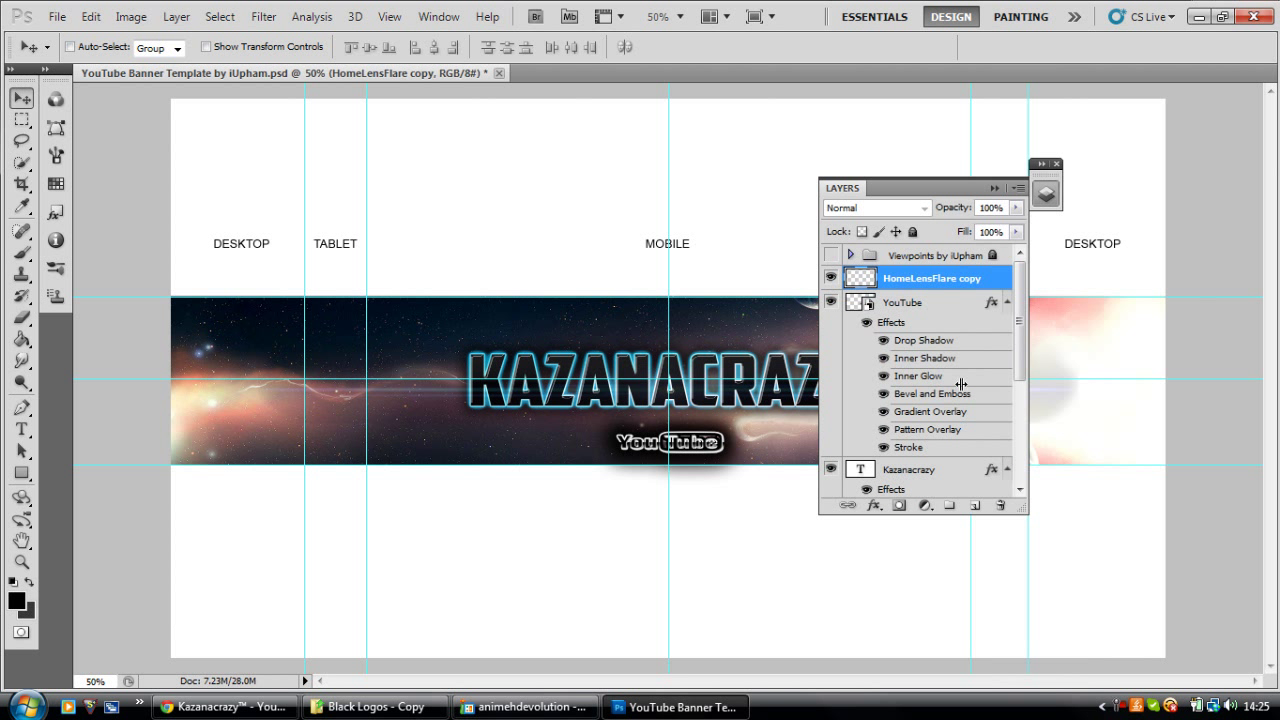
# Step: Duplicate the merged flare three times and merge all four copies into one layer
pyautogui.click(994, 188)
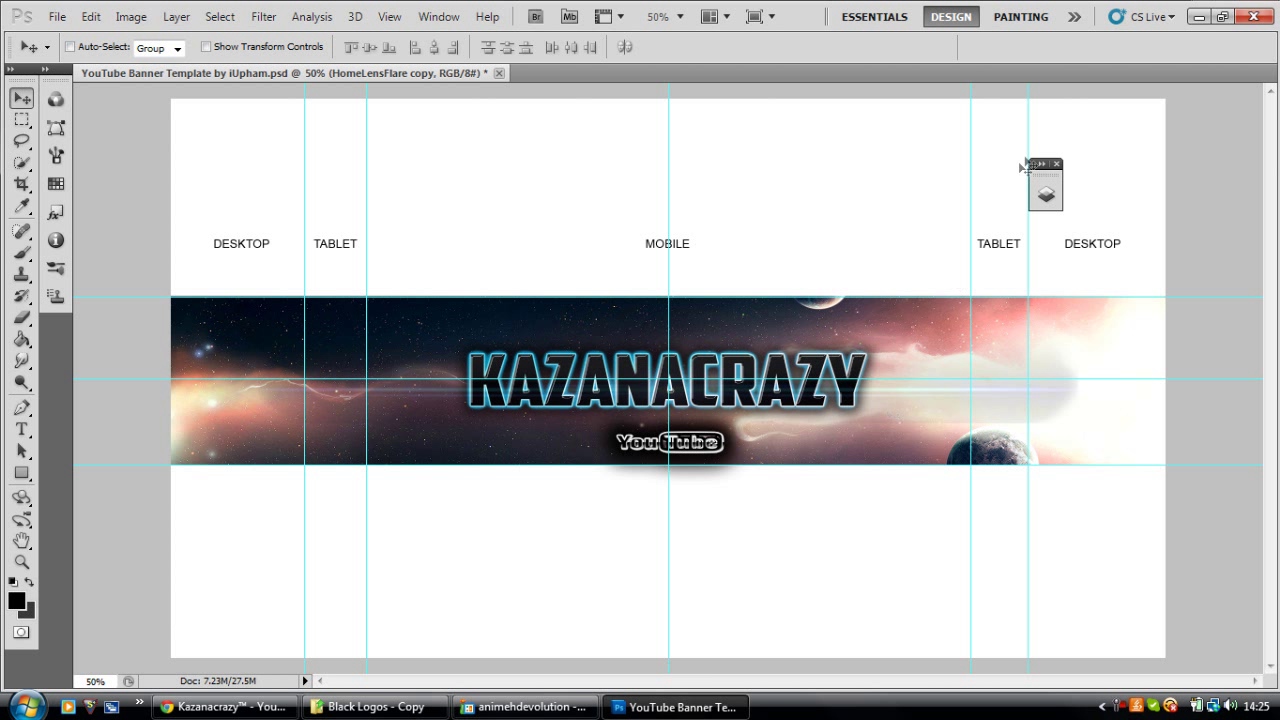
pyautogui.click(1048, 196)
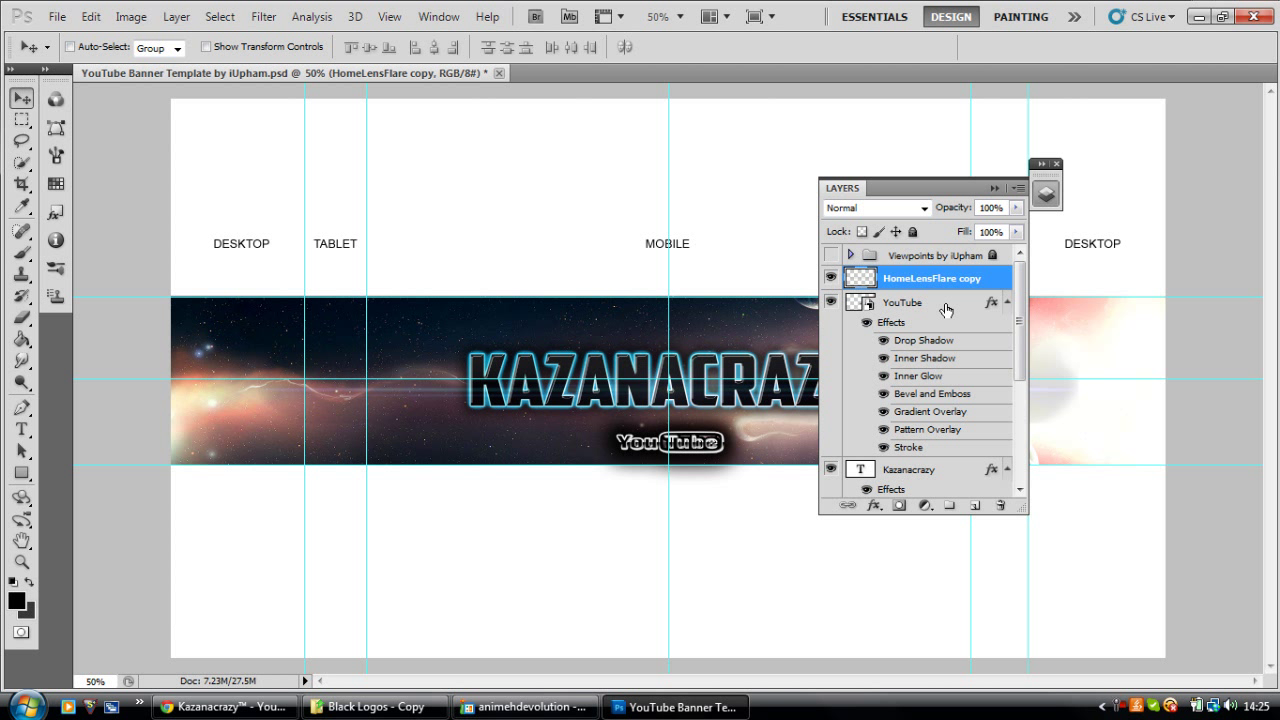
pyautogui.hotkey('ctrl', 'j')
pyautogui.hotkey('ctrl', 'j')
pyautogui.hotkey('ctrl', 'j')
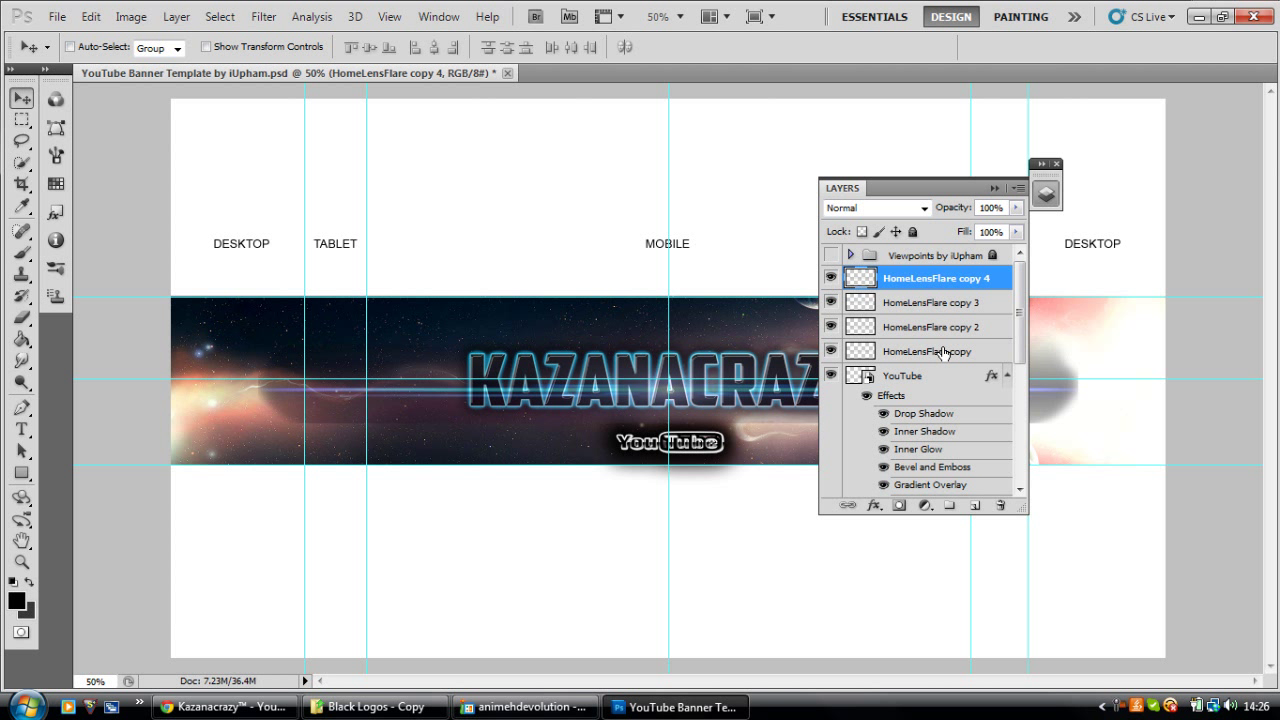
pyautogui.keyDown('shift'); pyautogui.click(943, 352); pyautogui.keyUp('shift')
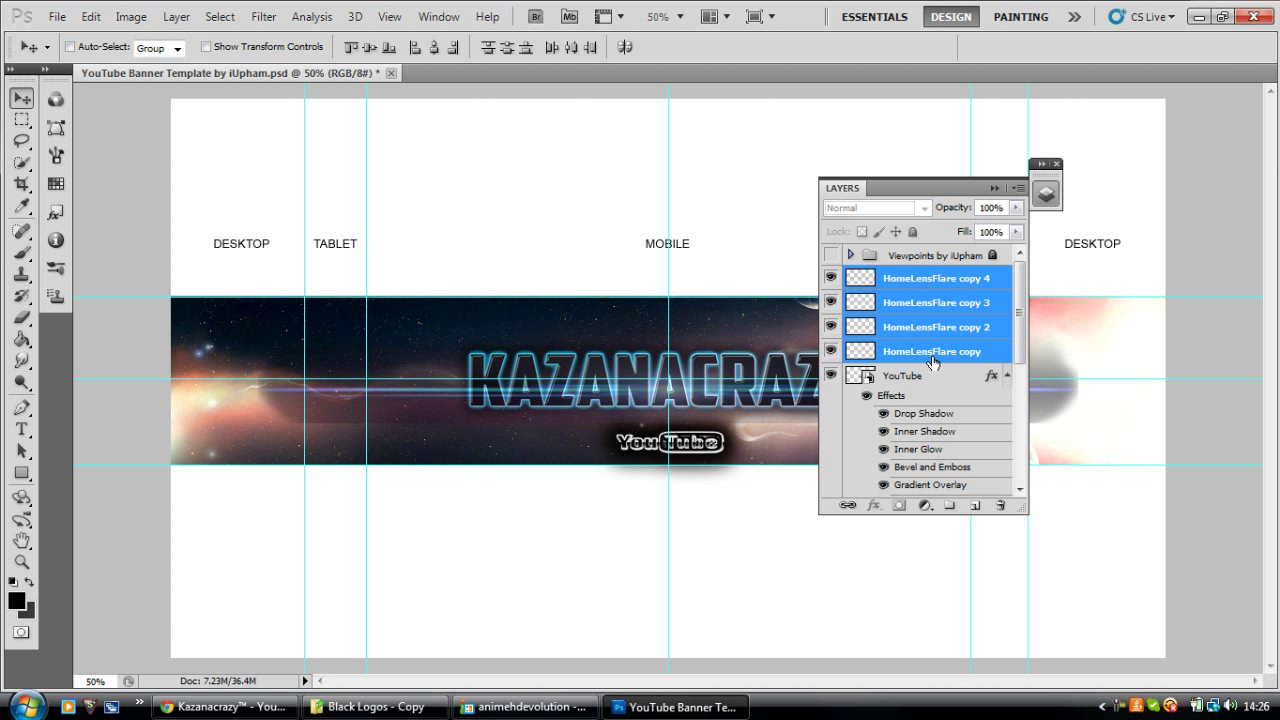
pyautogui.rightClick(935, 343)
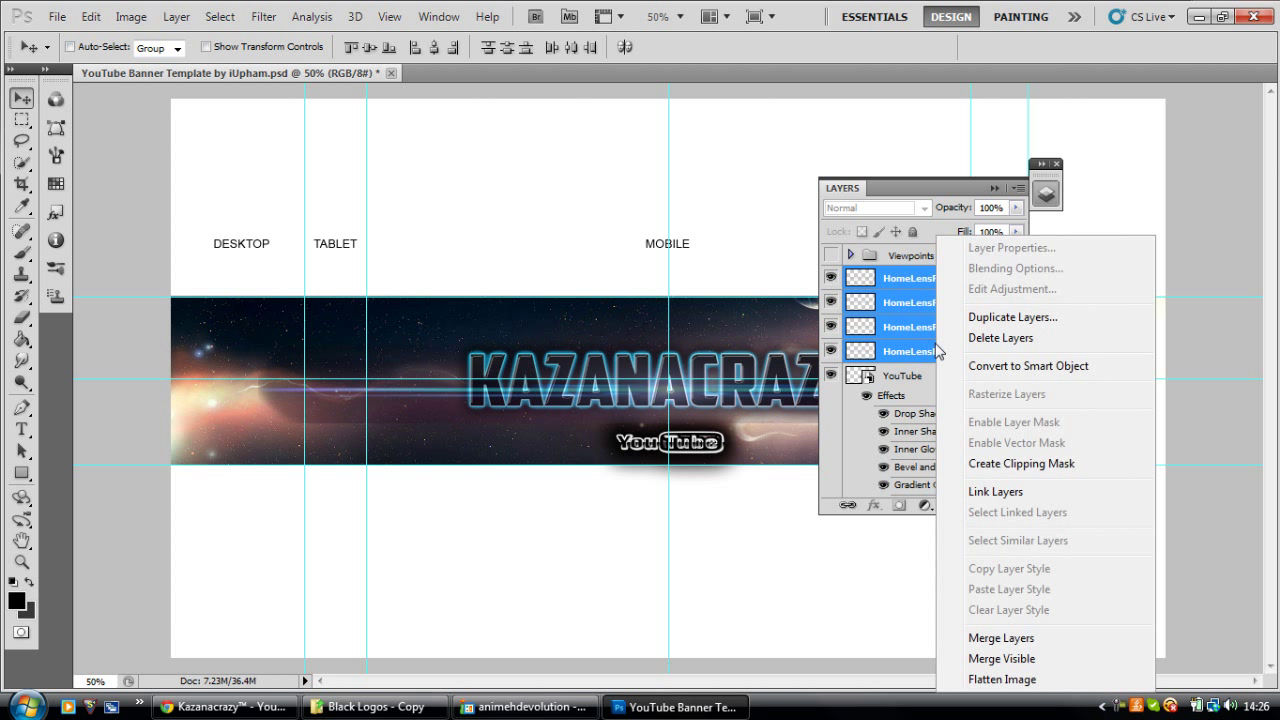
pyautogui.click(1001, 638)
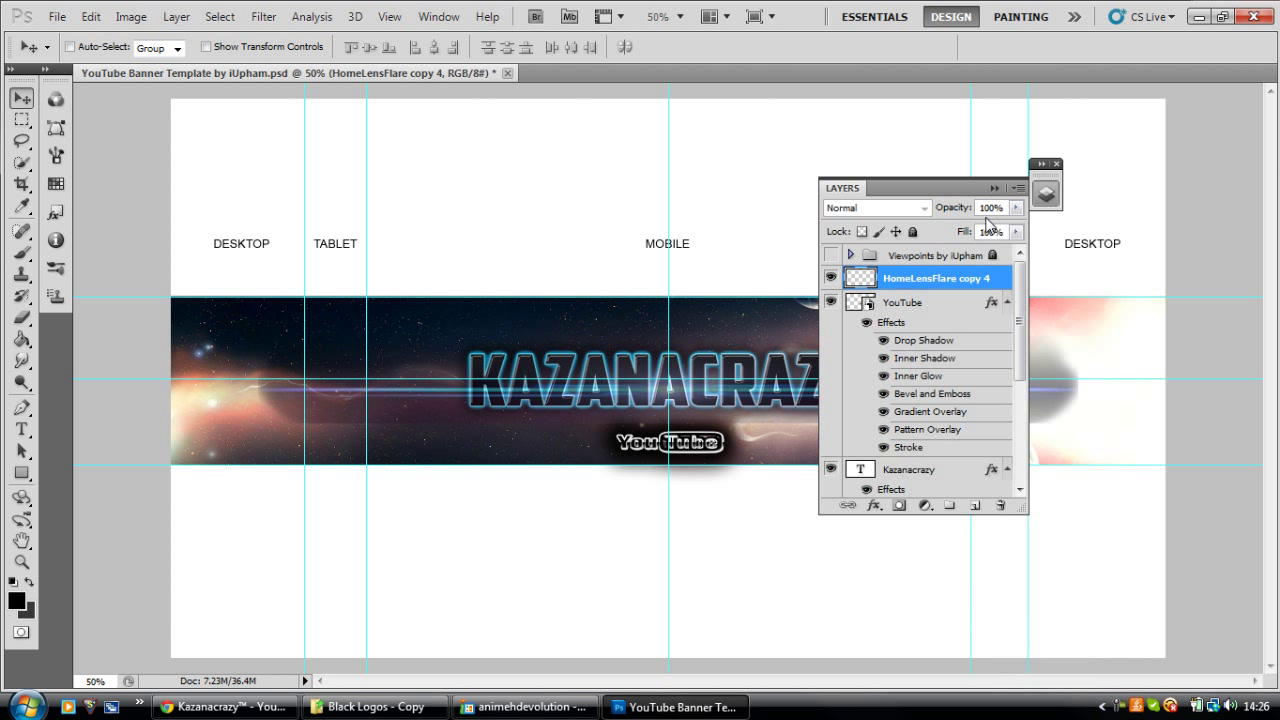
# Step: Reorder HomeLensFlare copy 4 in the Layers panel so the streak sits behind the title text
pyautogui.moveTo(943, 280); pyautogui.dragTo(945, 476)
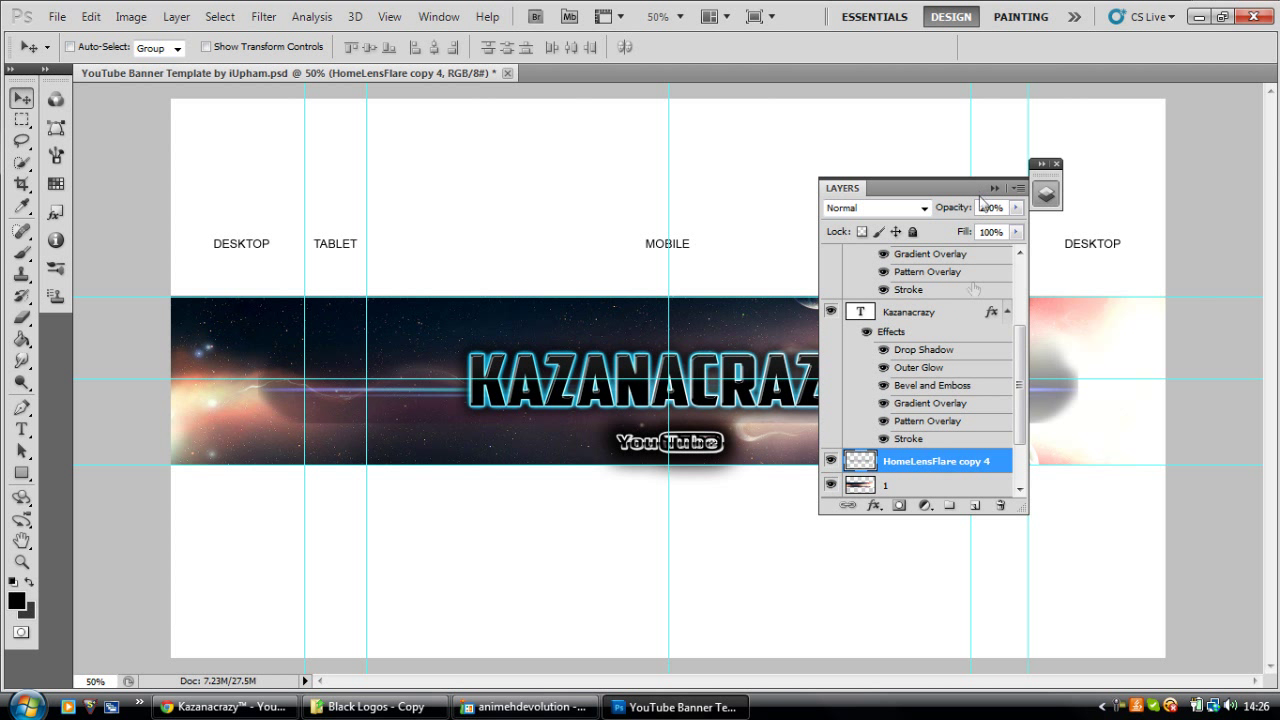
pyautogui.moveTo(897, 466); pyautogui.dragTo(913, 314)
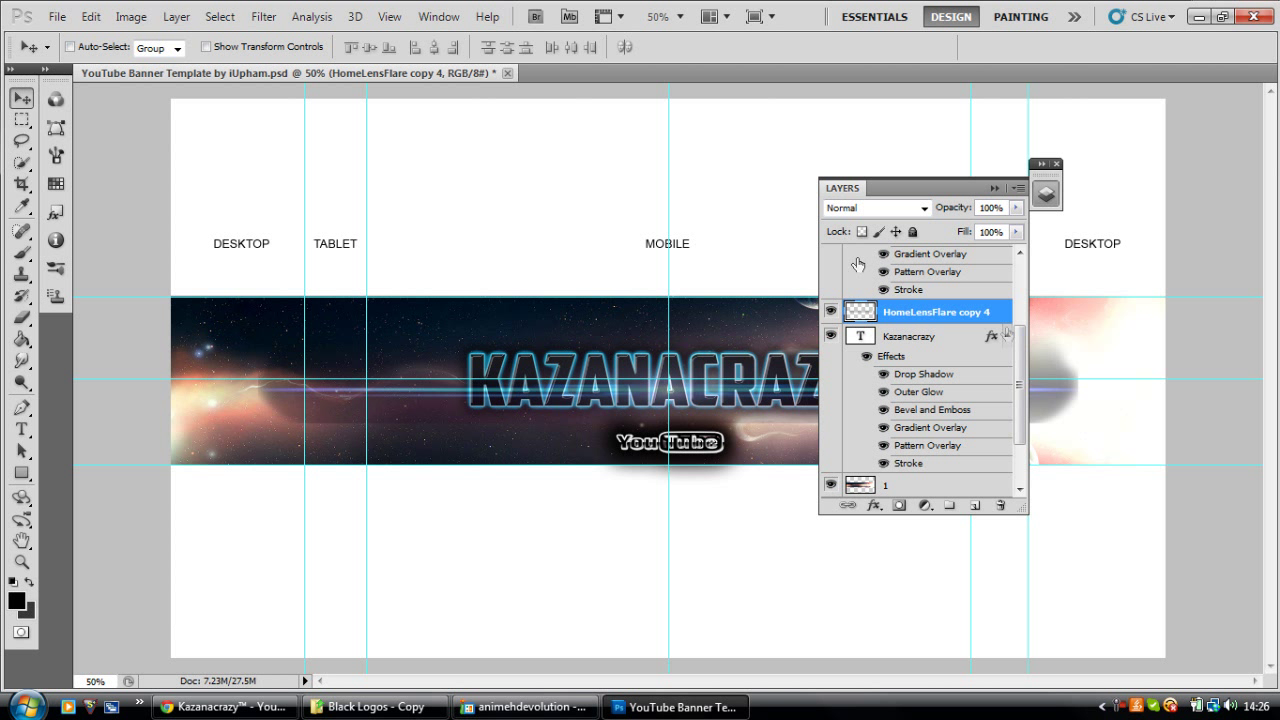
pyautogui.scroll(3, 900, 380)
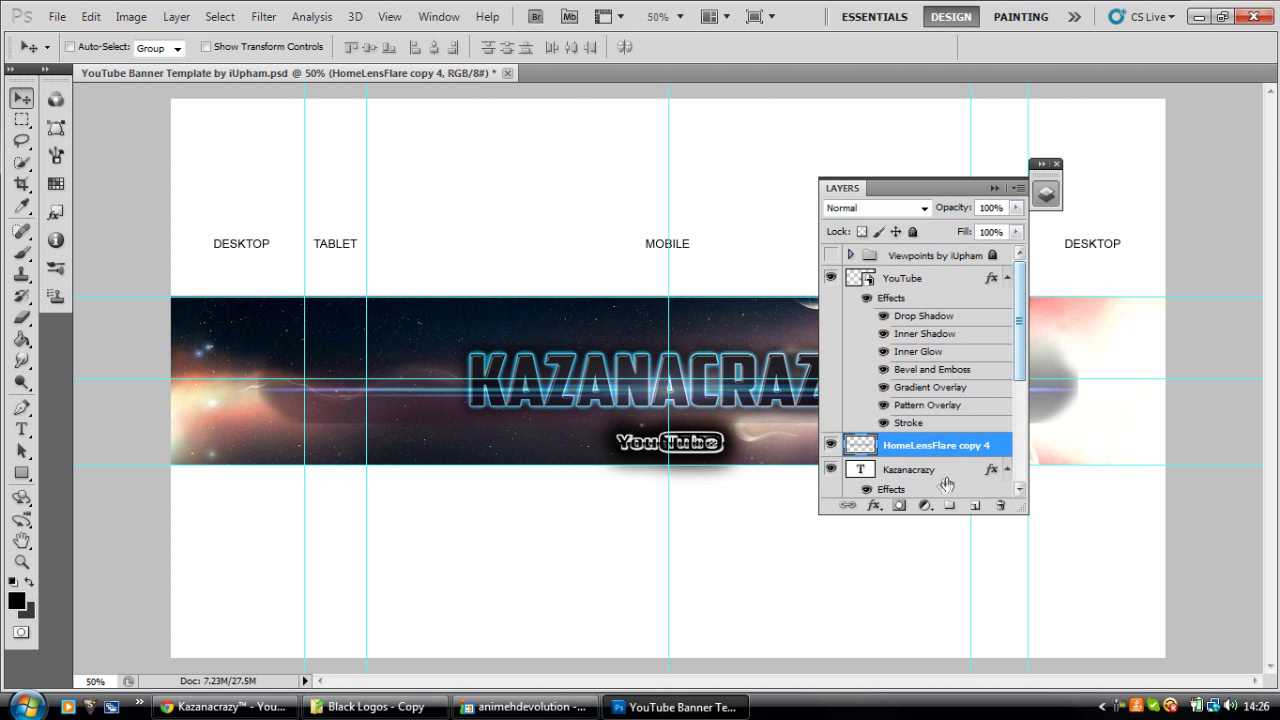
pyautogui.moveTo(944, 446); pyautogui.dragTo(953, 273)
pyautogui.click(22, 97)
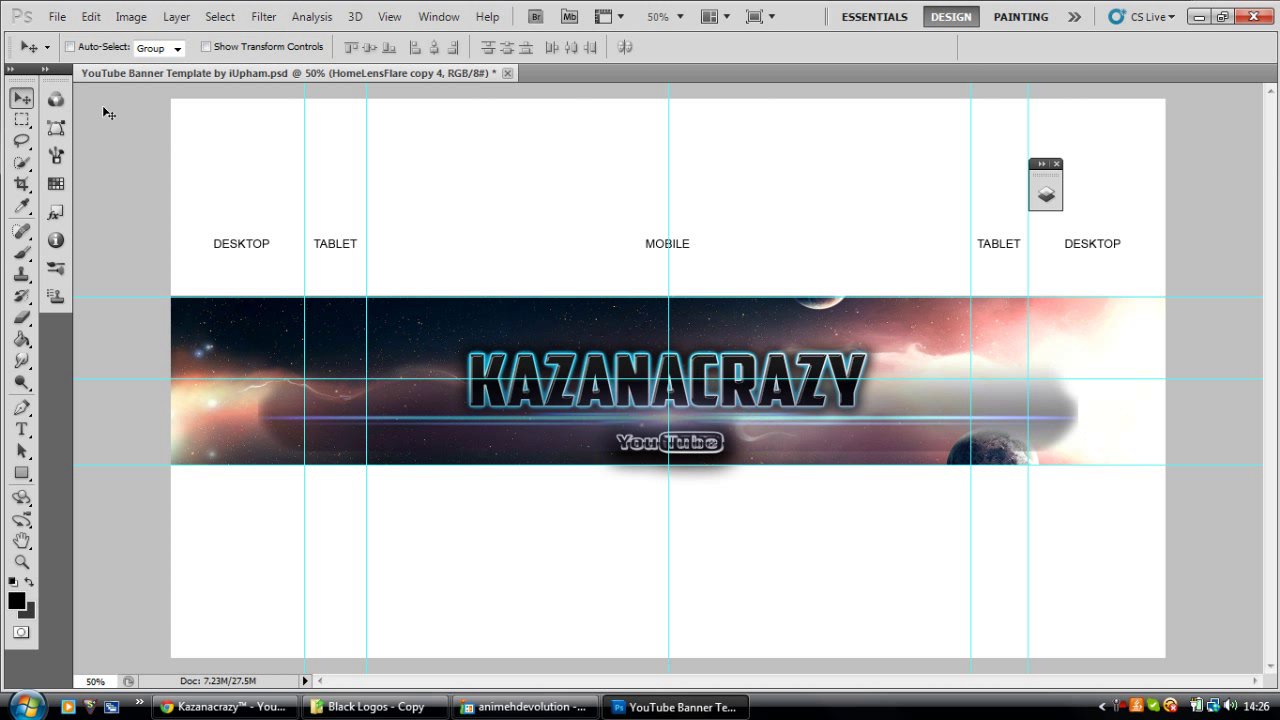
# Step: Start Save As for the banner and set the format to PNG
pyautogui.click(57, 18)
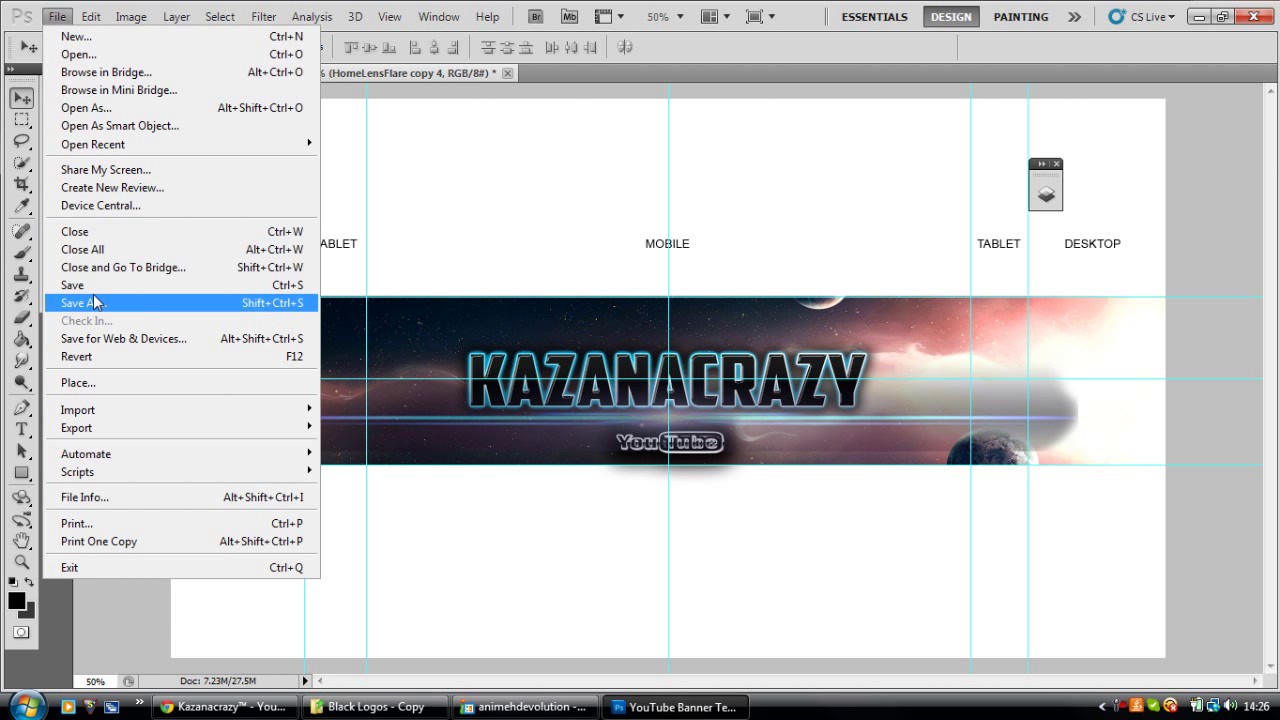
pyautogui.click(94, 297)
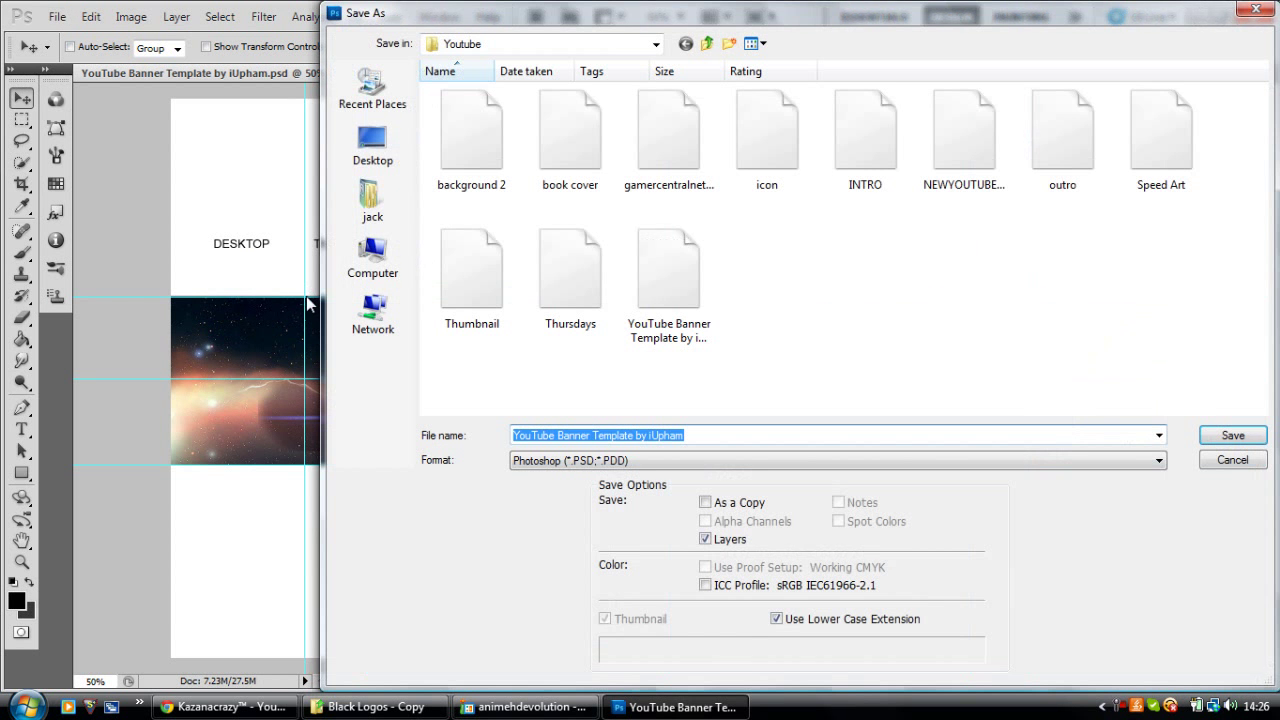
pyautogui.click(727, 467)
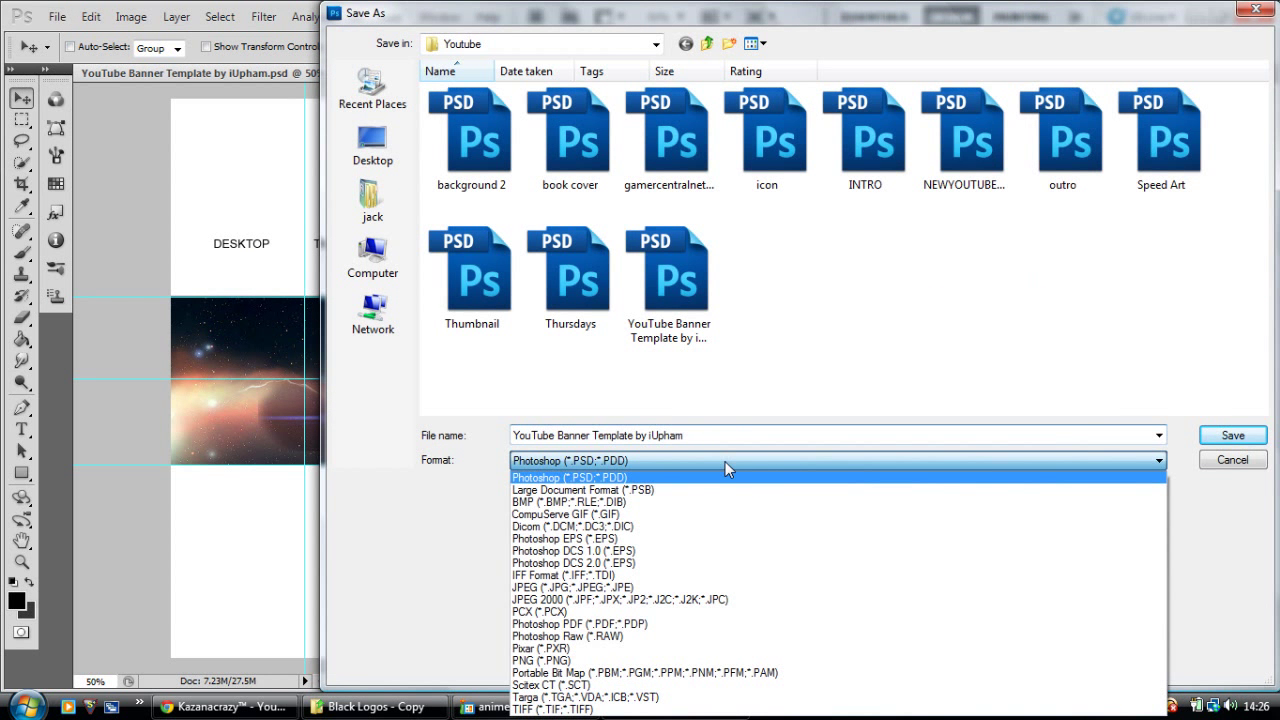
pyautogui.click(659, 665)
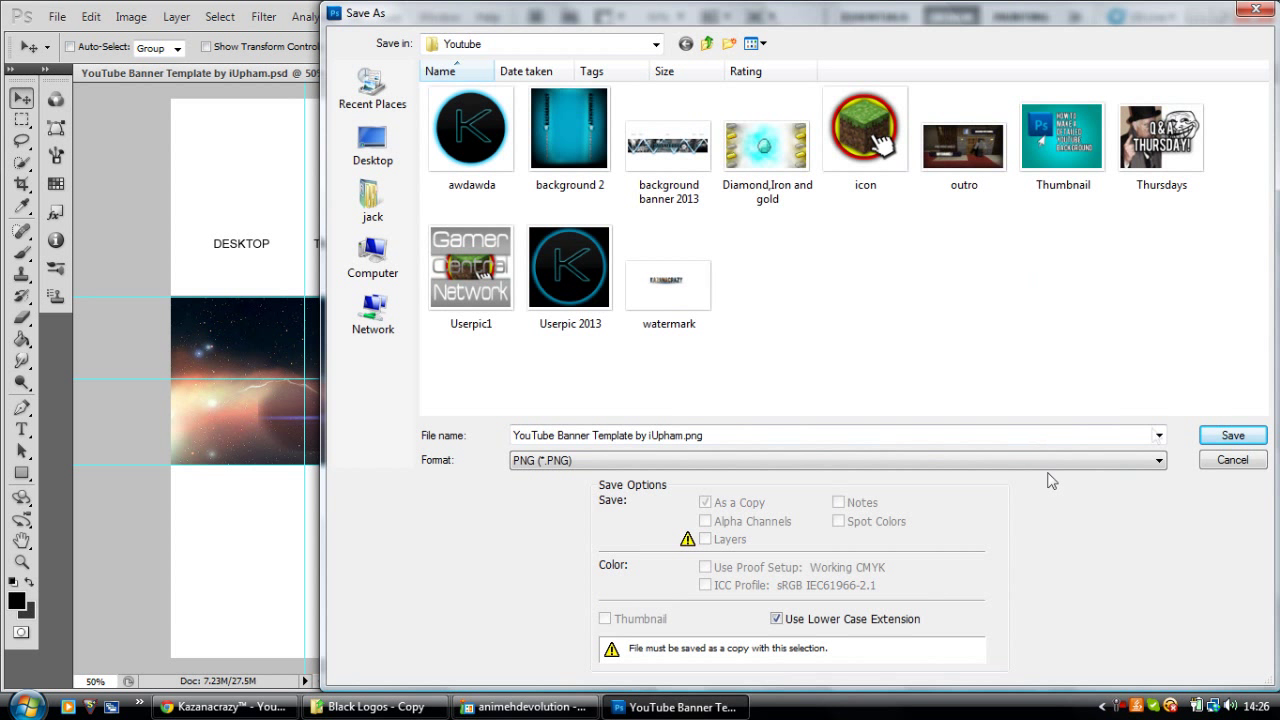
pyautogui.click(1113, 464)
pyautogui.click(1114, 465)
# Step: Save it to the Desktop as 'asdasda' with Interlace set to None
pyautogui.click(383, 140)
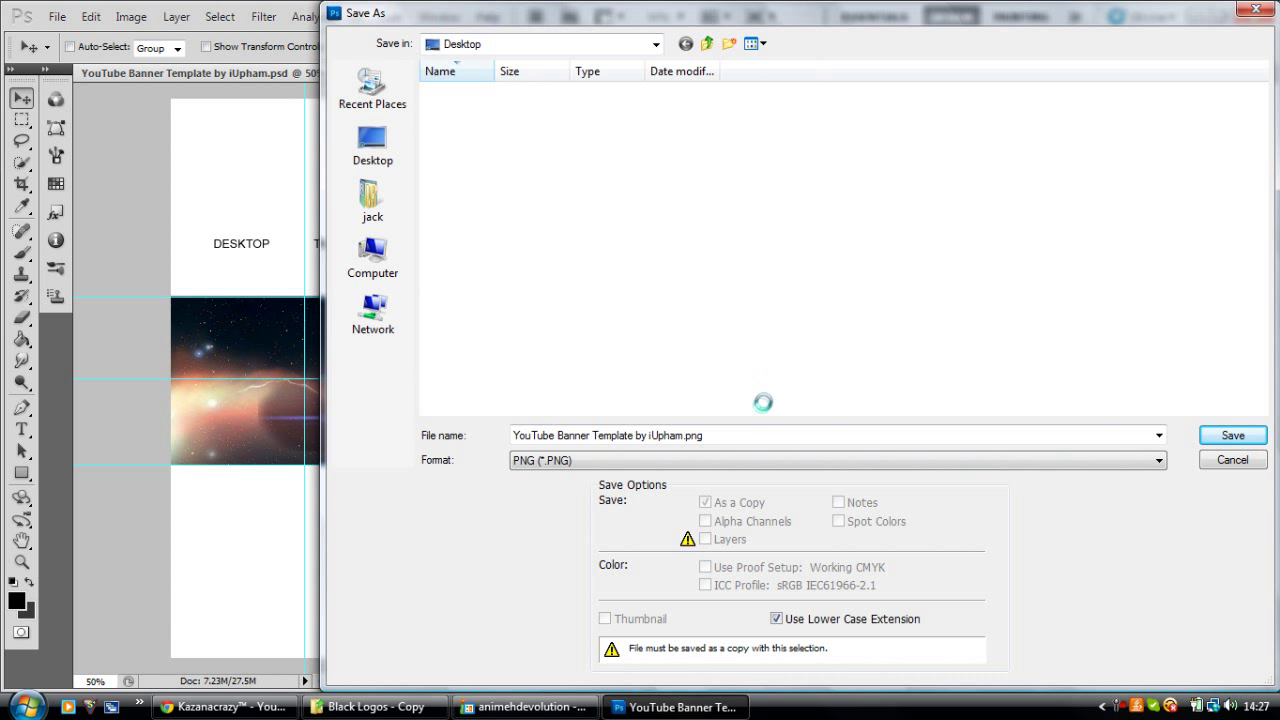
pyautogui.write('asdas')
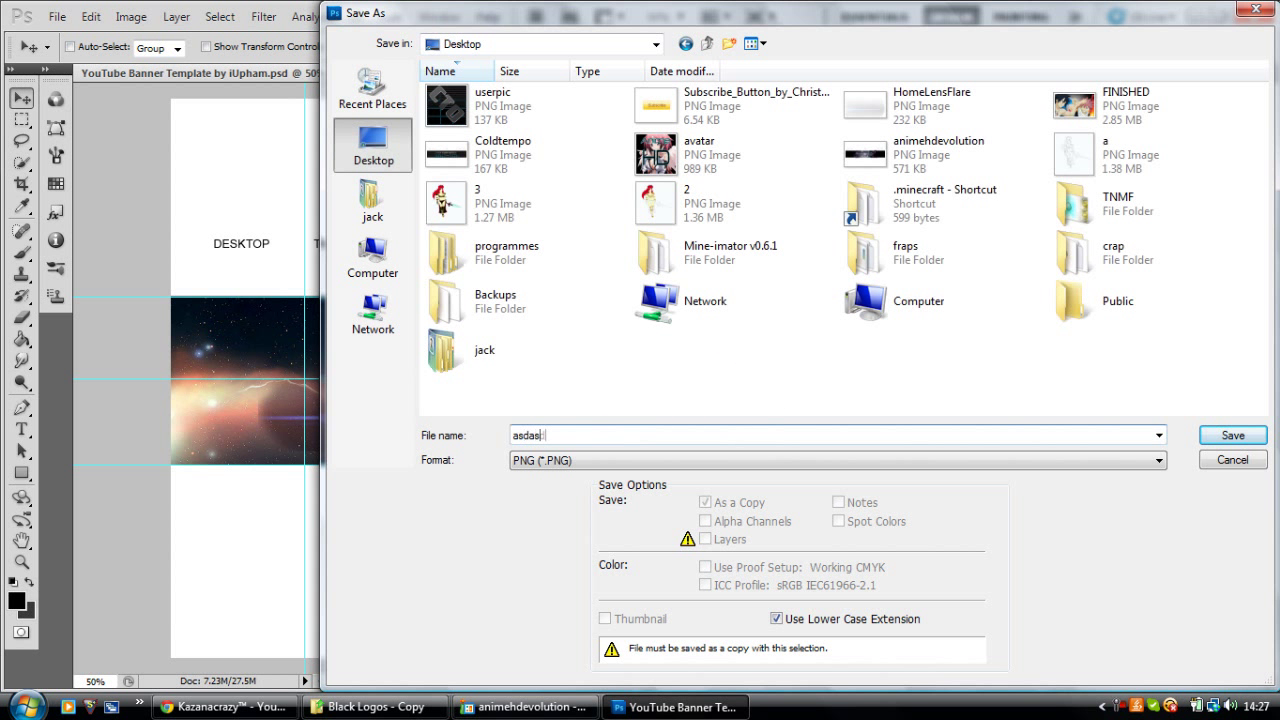
pyautogui.write('da')
pyautogui.click(1220, 439)
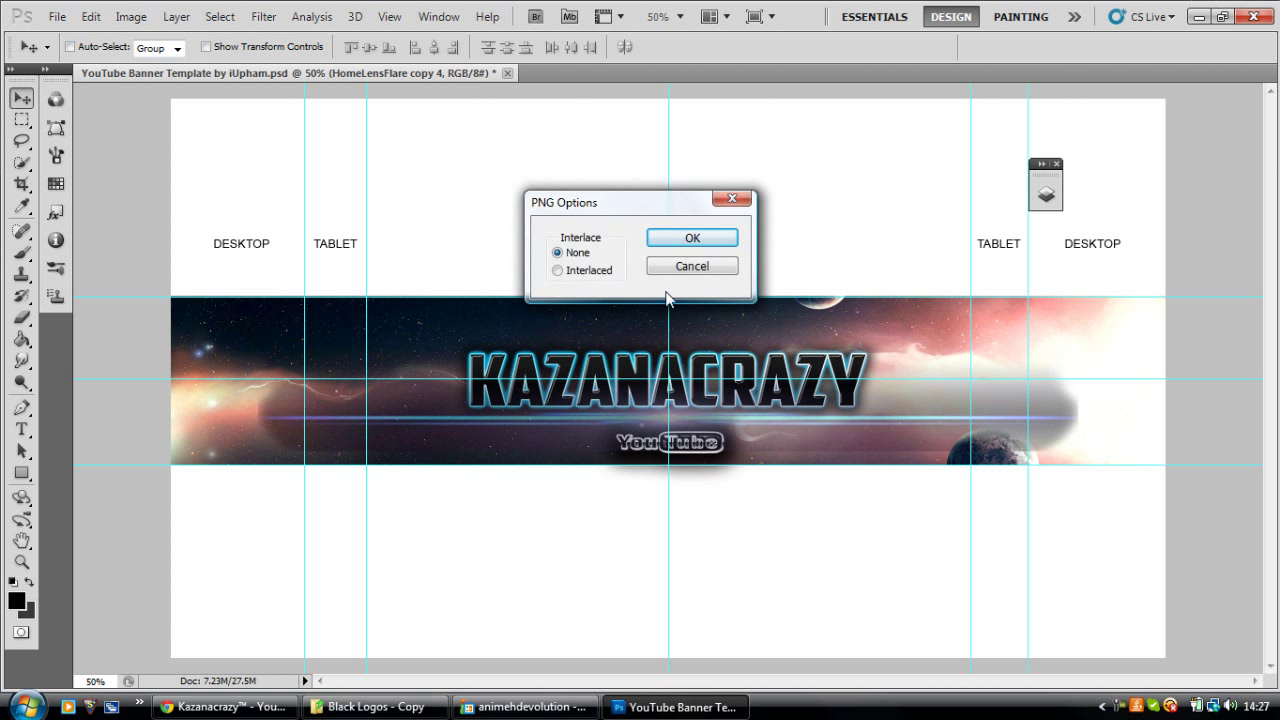
pyautogui.click(682, 239)
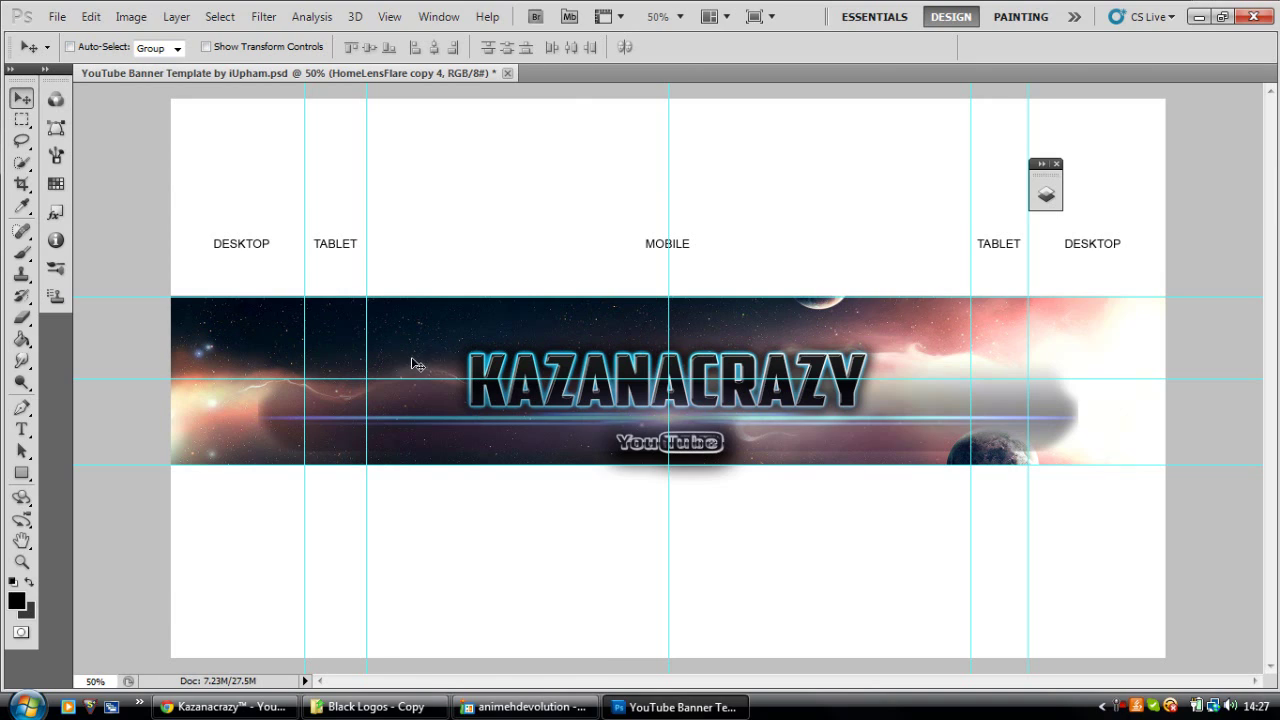
# Step: Switch from the finished Photoshop banner to the YouTube page in Chrome
pyautogui.click(225, 706)
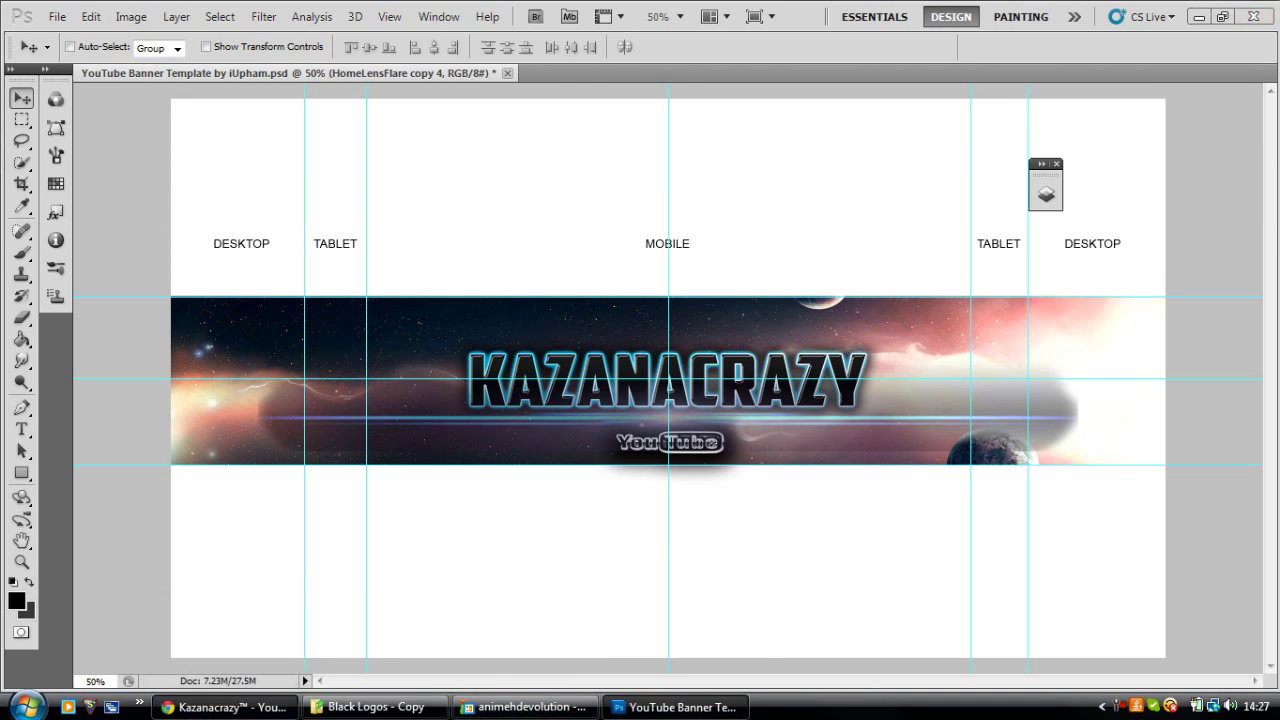